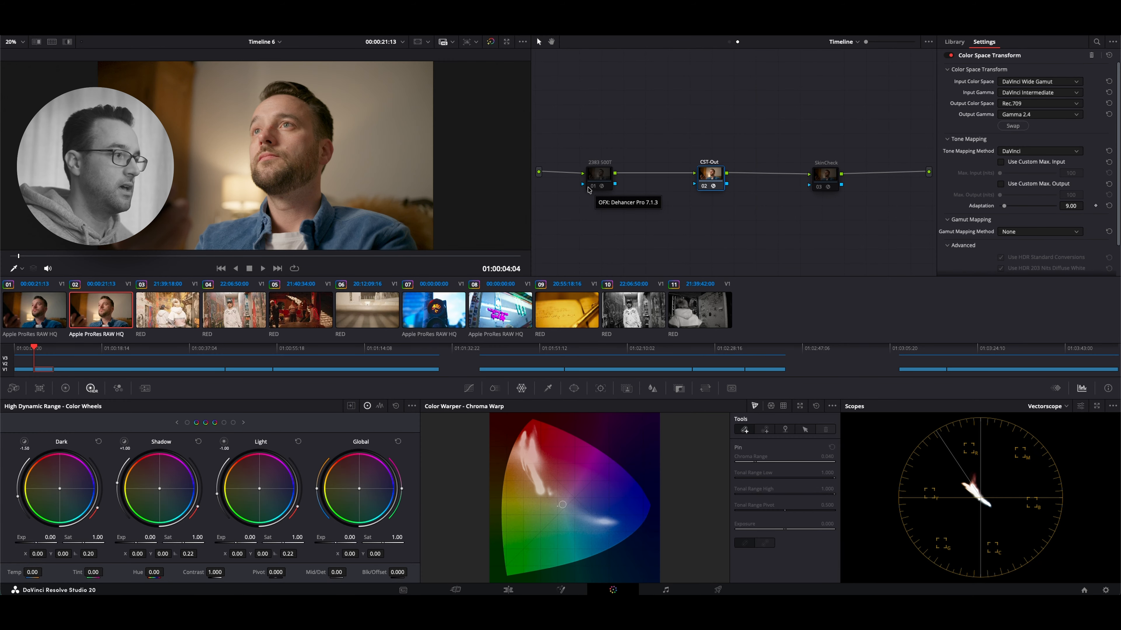
Enable the 2383 500T node and disable all tools in its Dehancer Pro settings
left_click(592, 186)
left_click(597, 177)
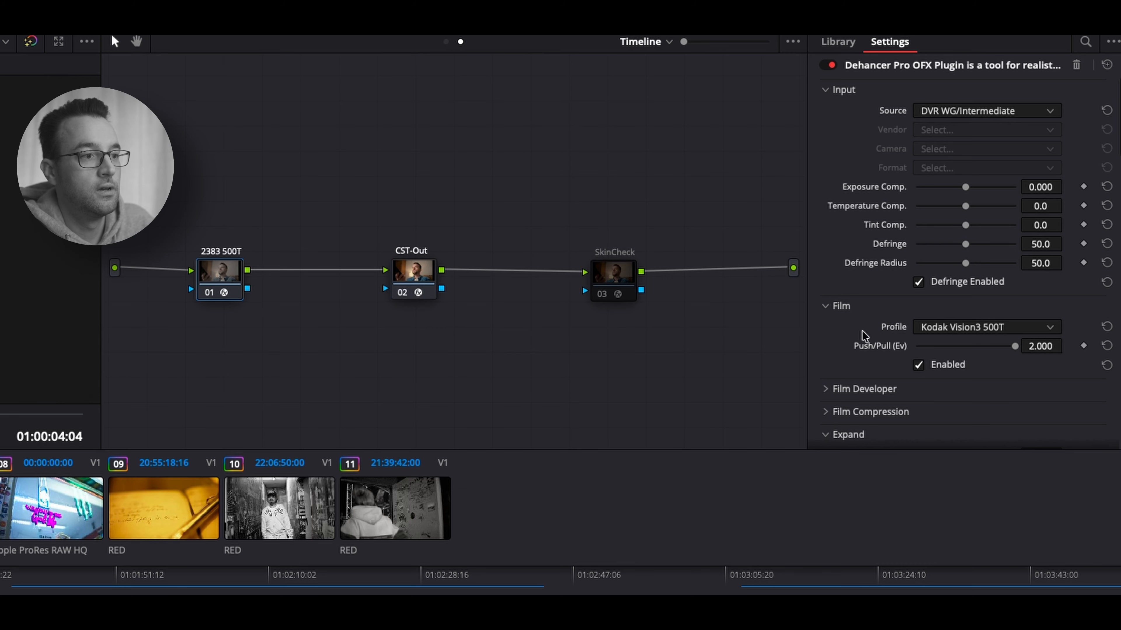
scroll(970, 211, "down", 10)
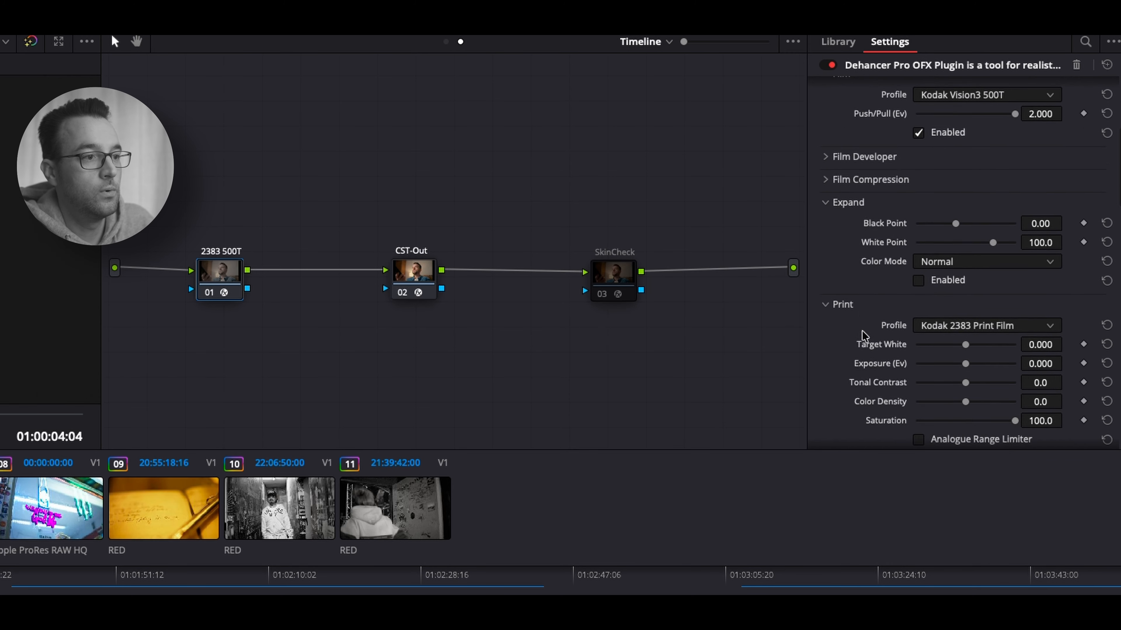
scroll(865, 336, "down", 8)
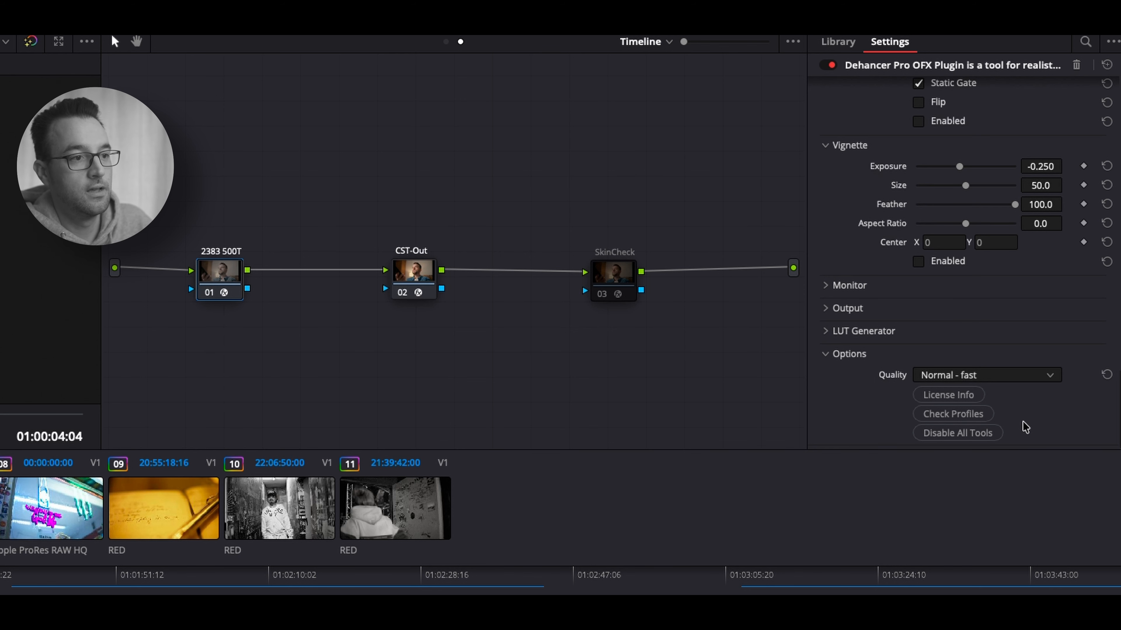
scroll(865, 393, "up", 18)
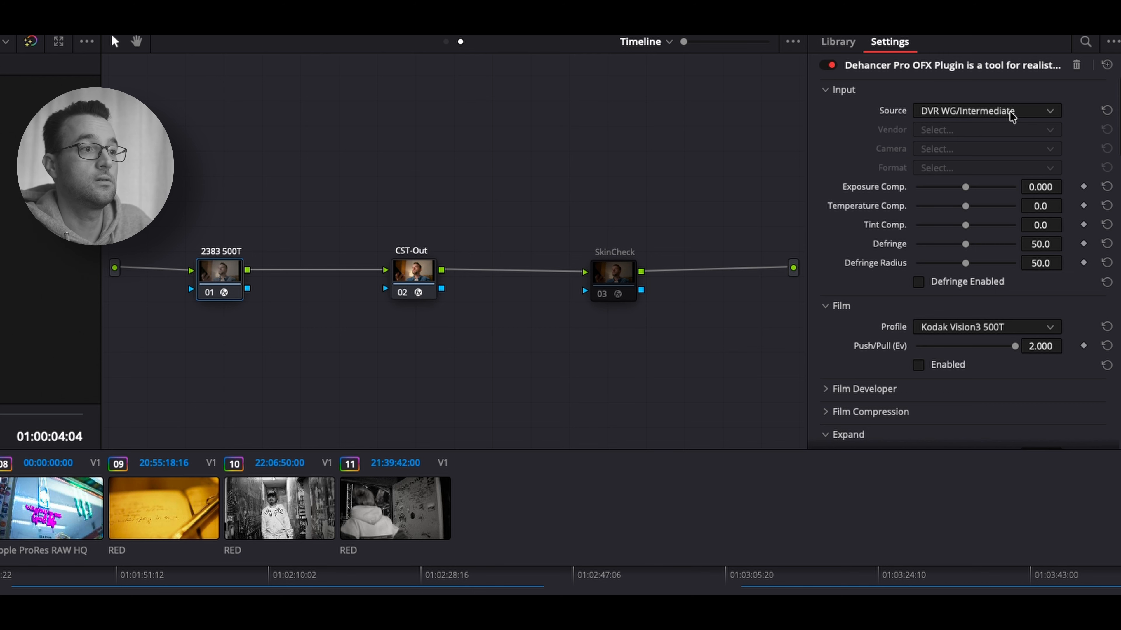
Enable Dehancer's Film stage with the Kodak Vision3 500T profile, switching it off and on to compare the image
scroll(854, 190, "down", 3)
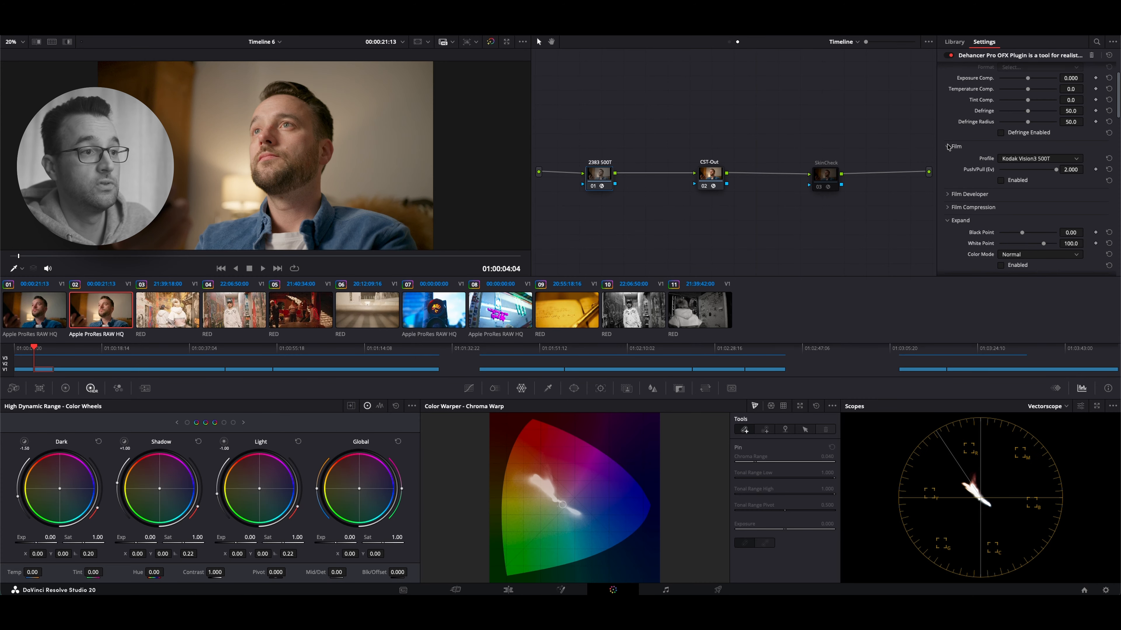
left_click(1000, 181)
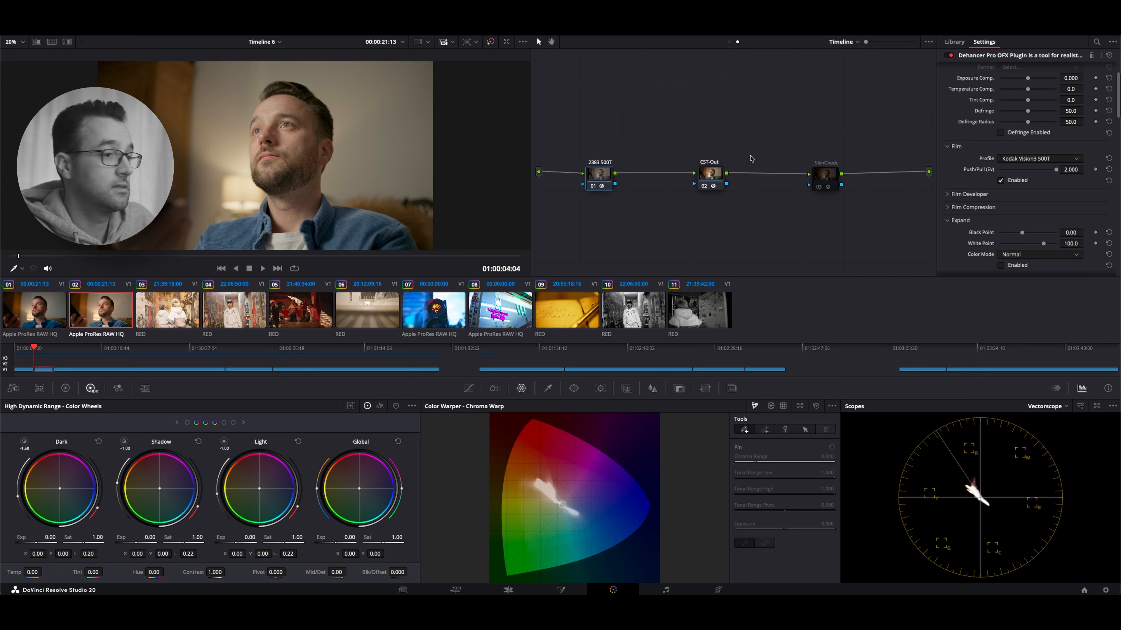
left_click(1001, 180)
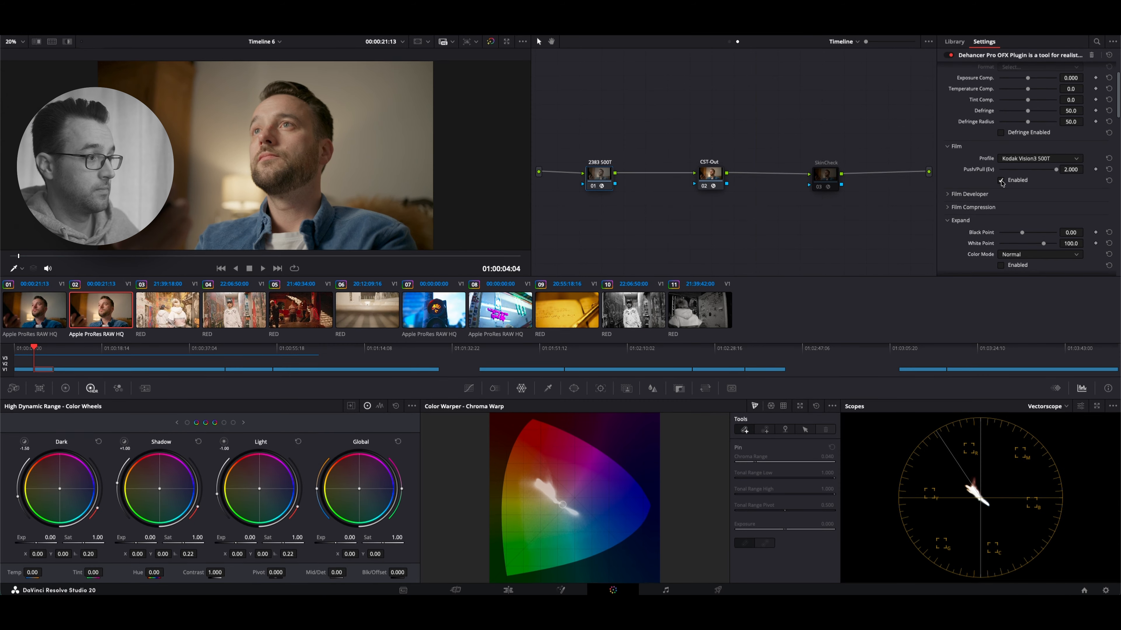
left_click(1001, 181)
Choose the Kodak 2383 Print Film profile in Dehancer's Print section and enable the print stage
scroll(1013, 204, "down", 3)
scroll(1011, 204, "down", 2)
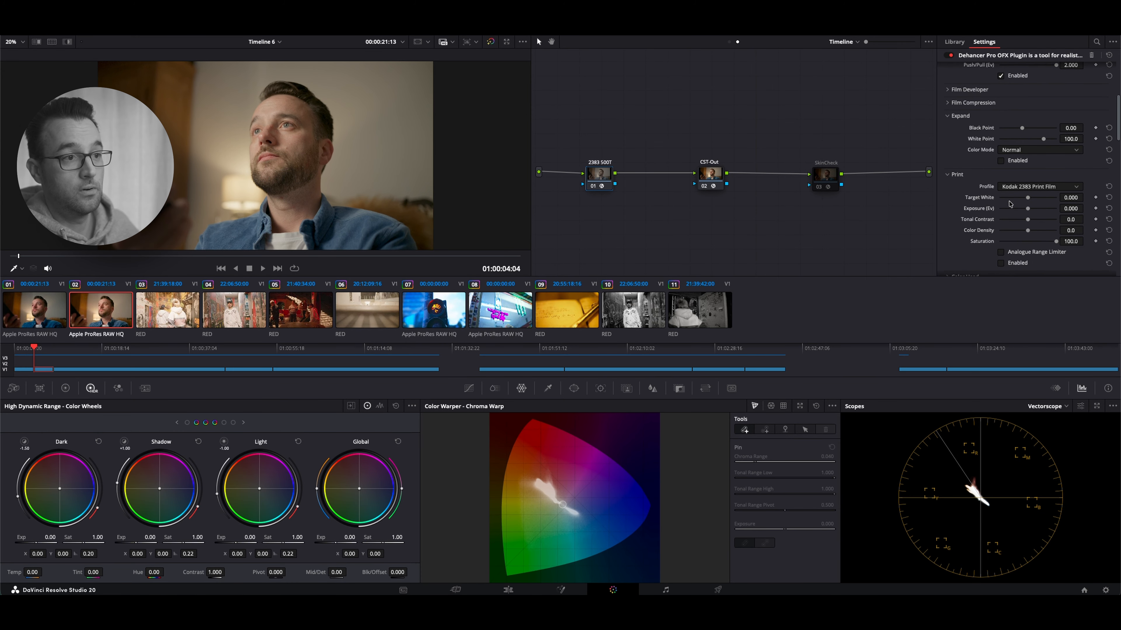
scroll(1075, 191, "down", 2)
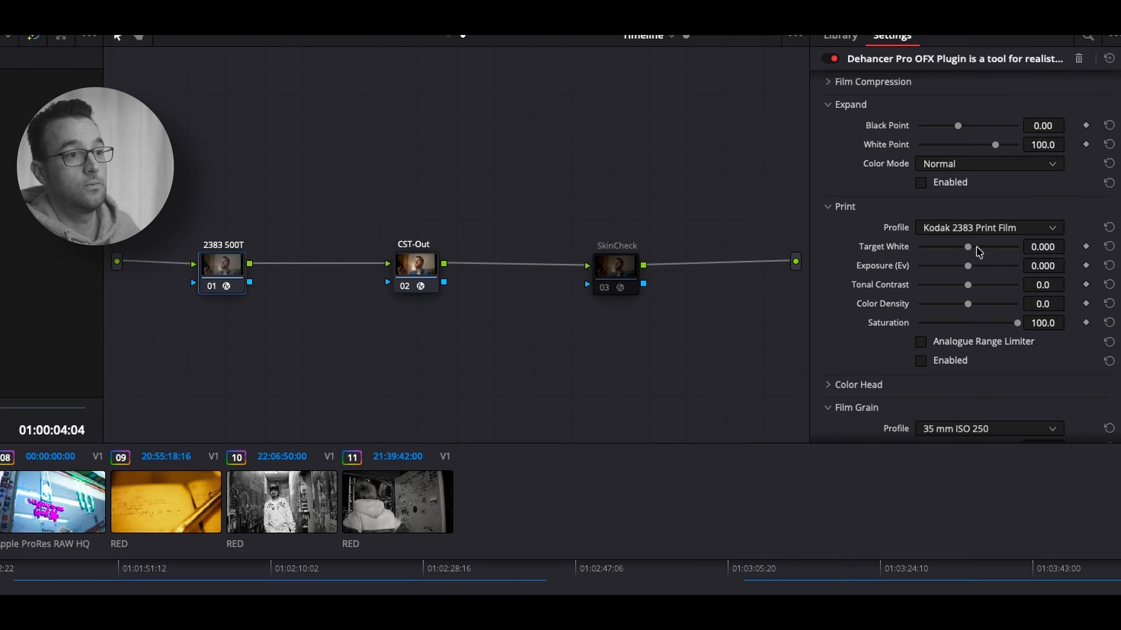
left_click(1028, 230)
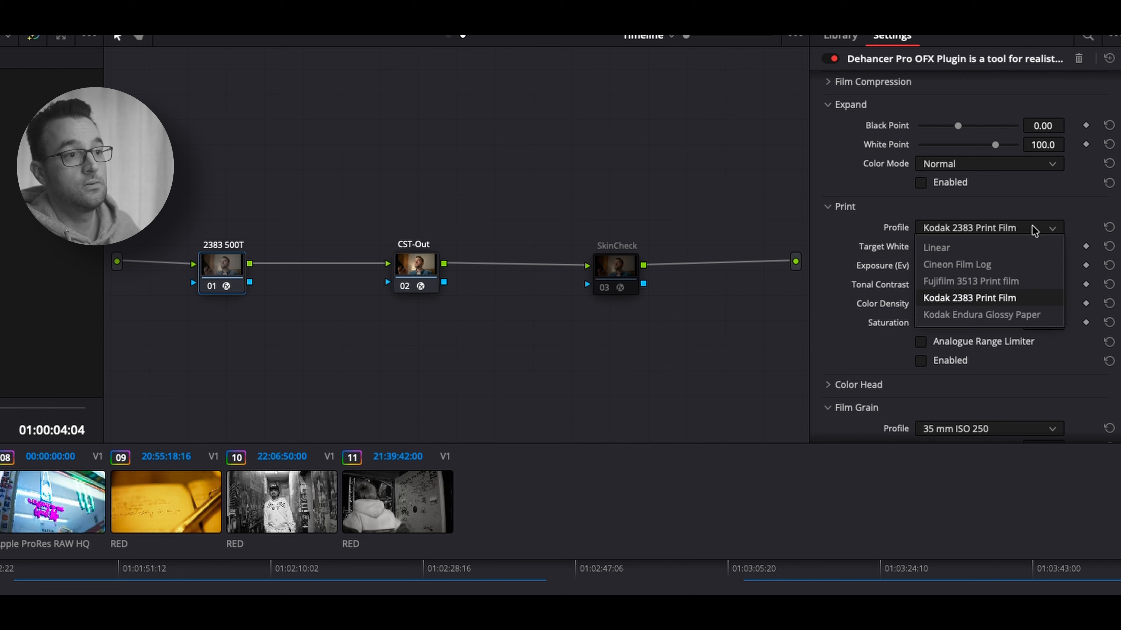
left_click(987, 298)
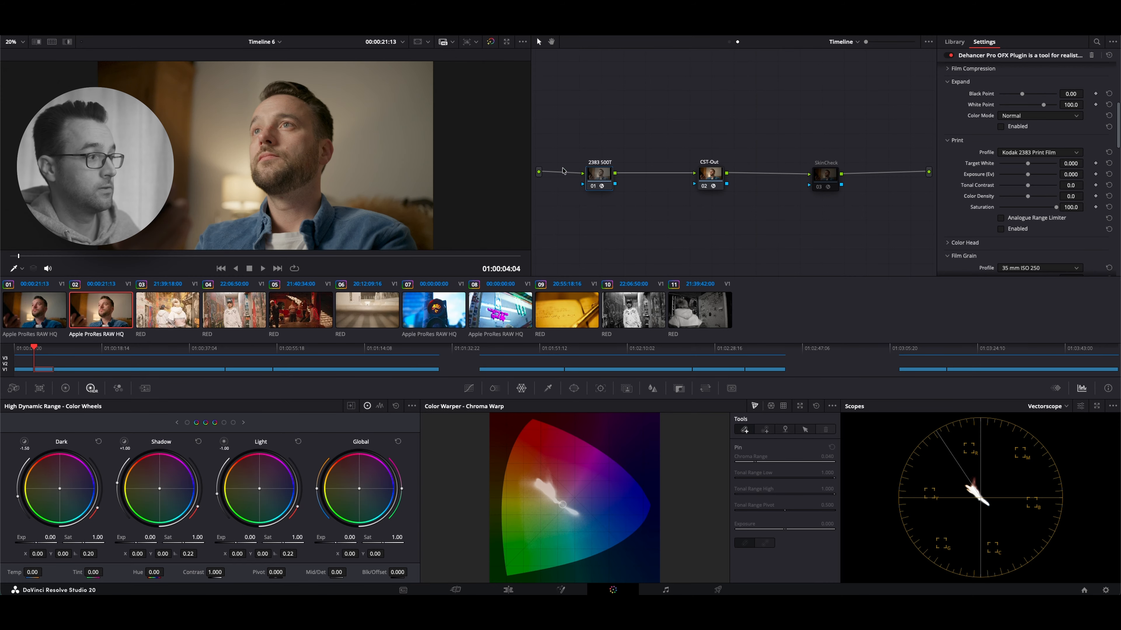
left_click(1002, 229)
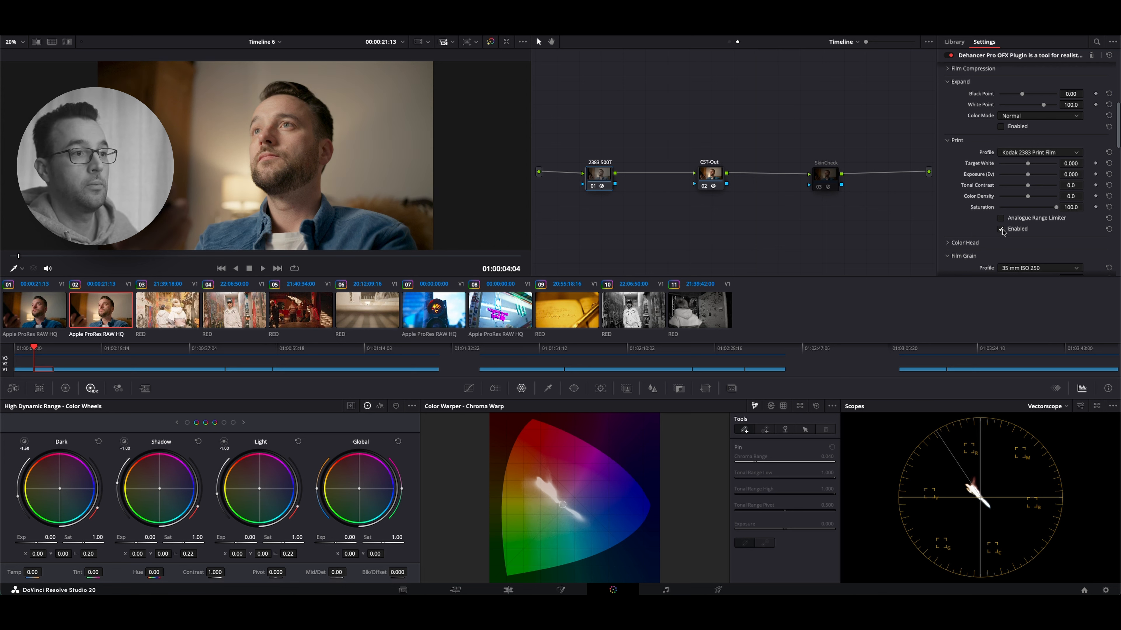
Try the film stock's Push/Pull at -2.000 Ev, then restore it to 2.000 Ev
scroll(1005, 223, "up", 2)
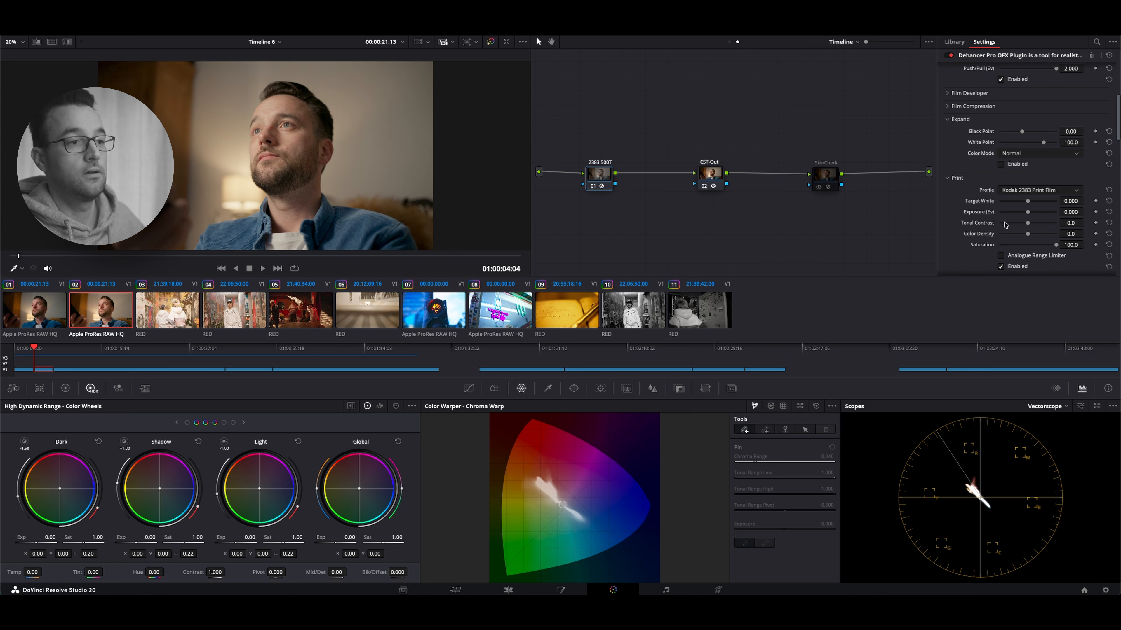
scroll(1053, 181, "up", 3)
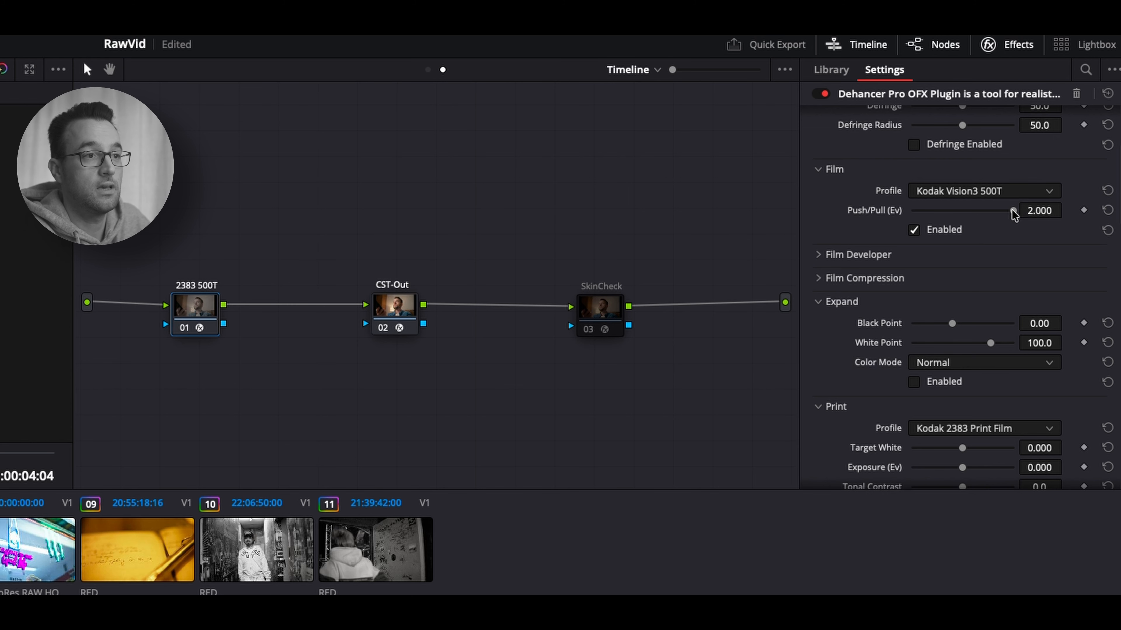
left_click_drag(1012, 211, 836, 214)
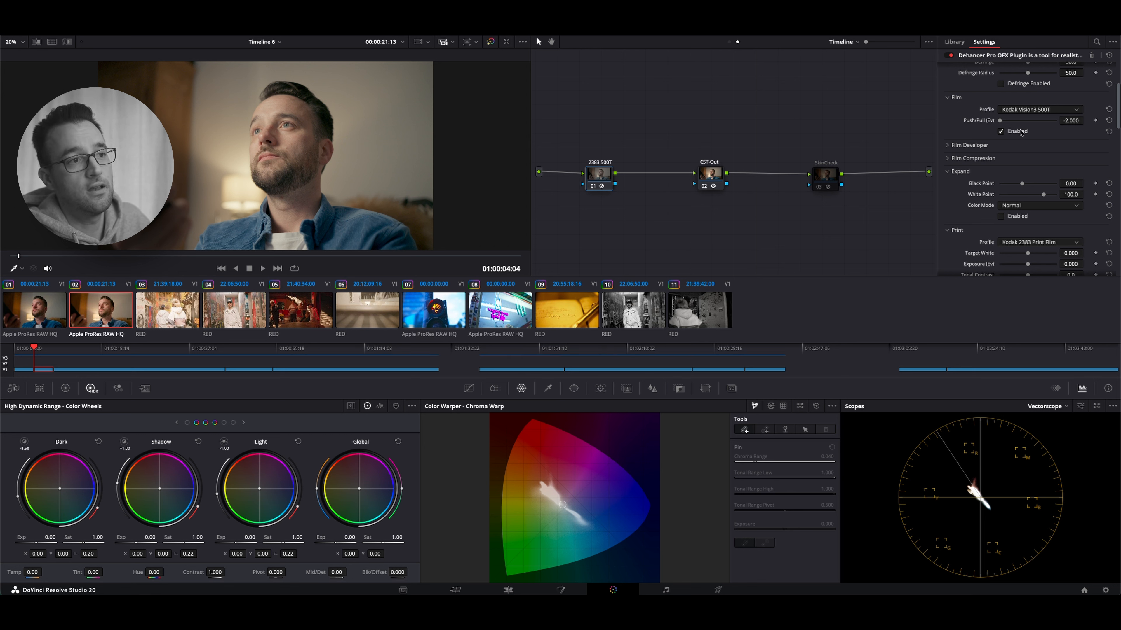
left_click_drag(1000, 122, 1056, 121)
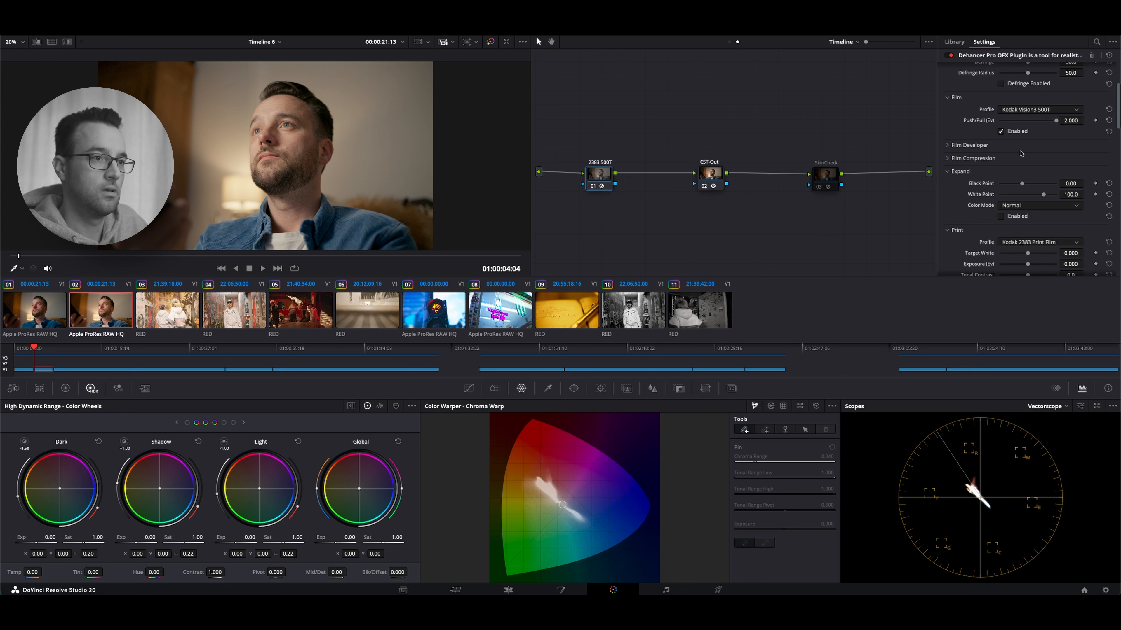
Compare the image with Film Compression on and off, leave it disabled, and inspect the Film Developer controls
scroll(1010, 168, "down", 5)
scroll(978, 186, "down", 3)
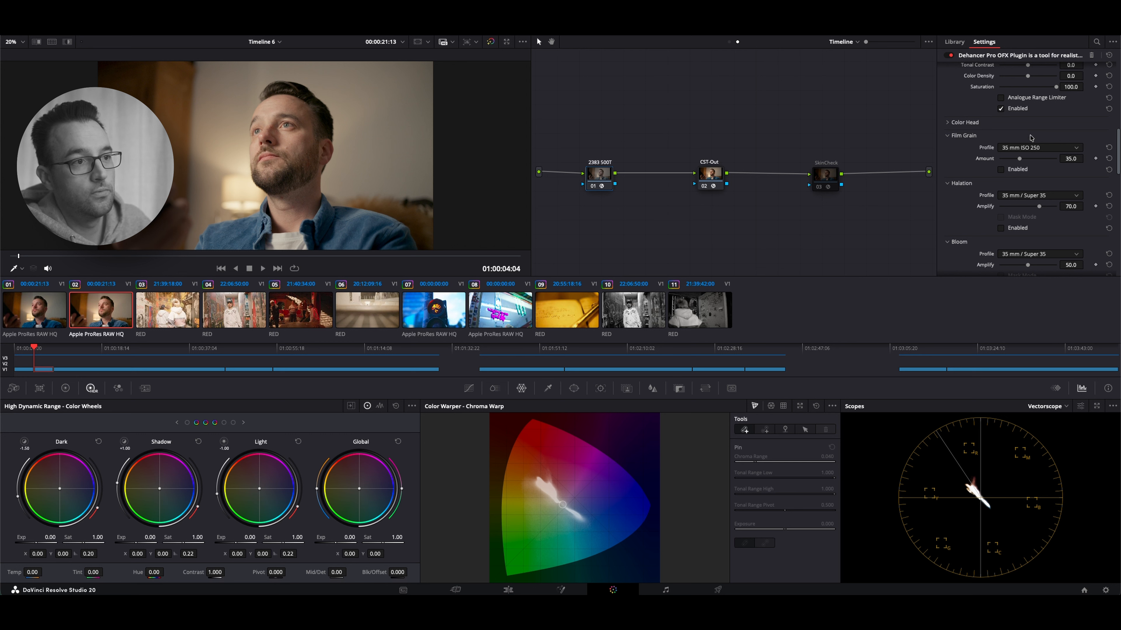
scroll(958, 168, "up", 3)
scroll(958, 169, "up", 2)
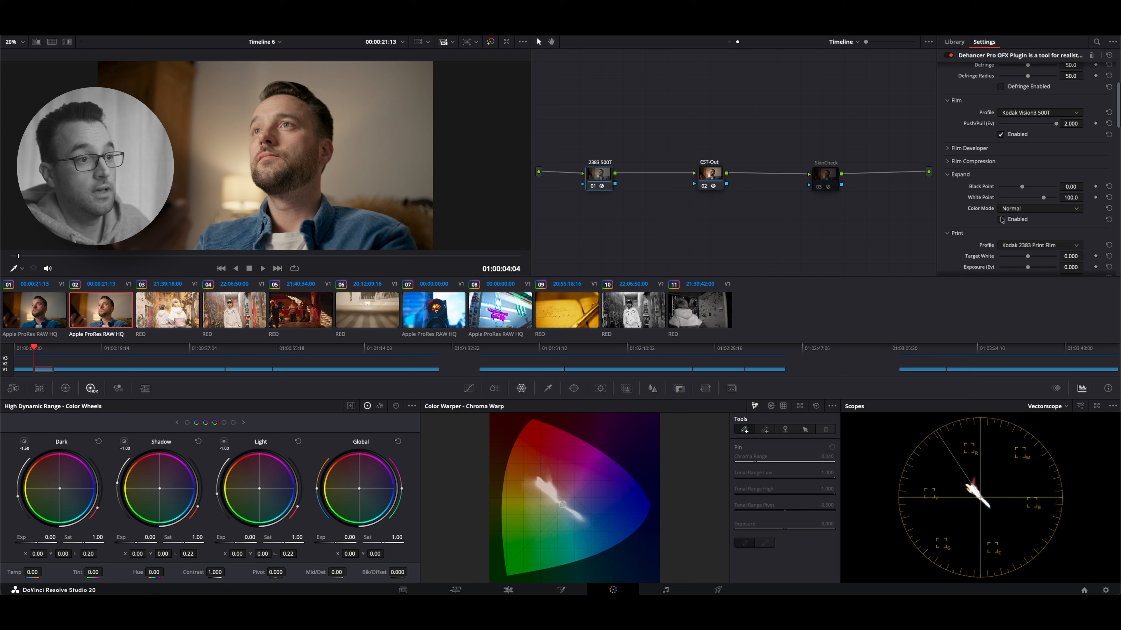
left_click(948, 161)
left_click(999, 218)
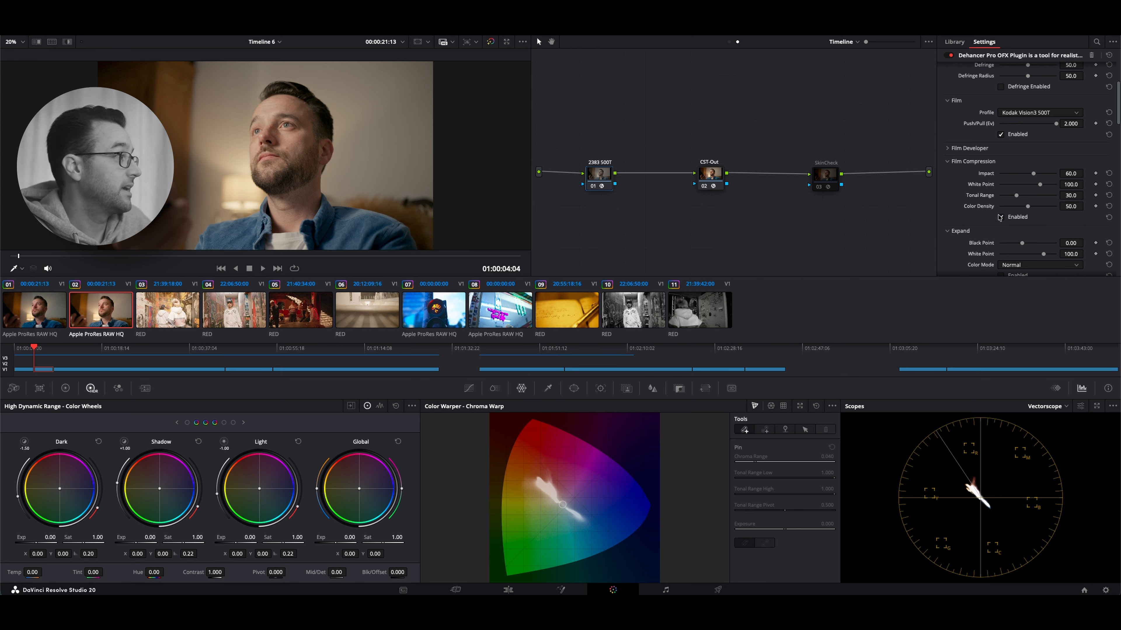
left_click(1000, 218)
left_click(1000, 217)
left_click(999, 218)
left_click(1000, 218)
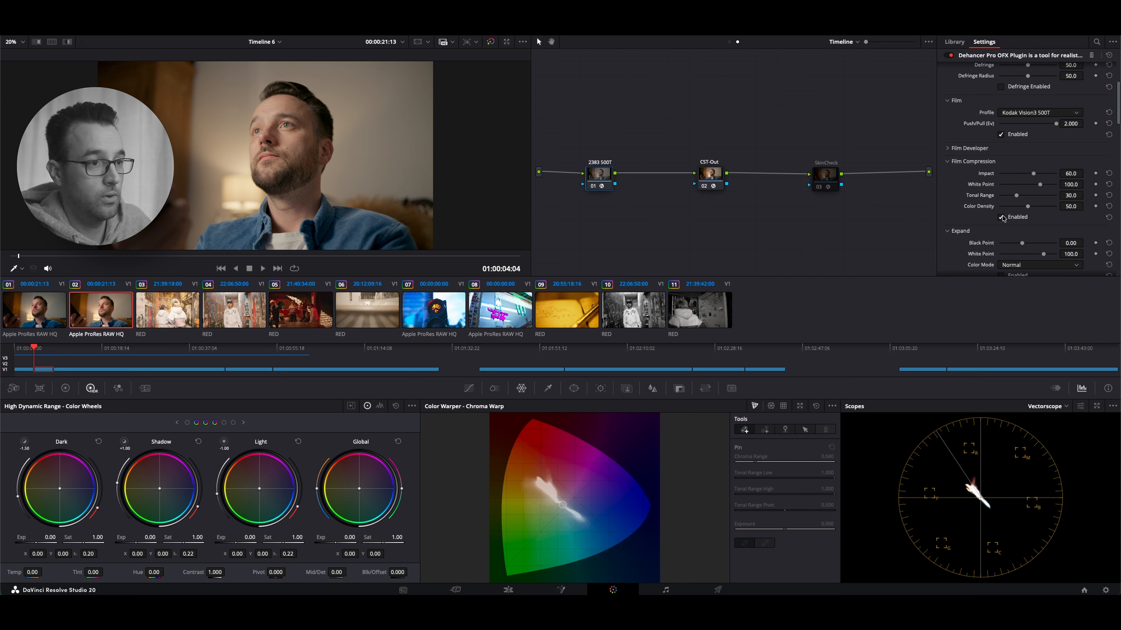
left_click(1000, 218)
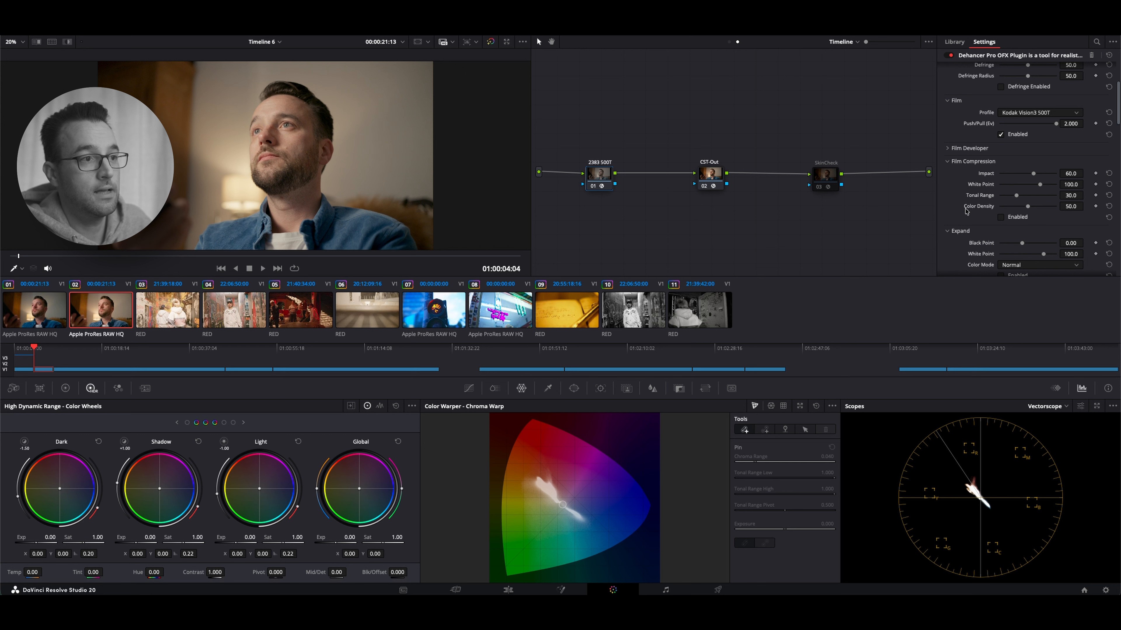
left_click(948, 149)
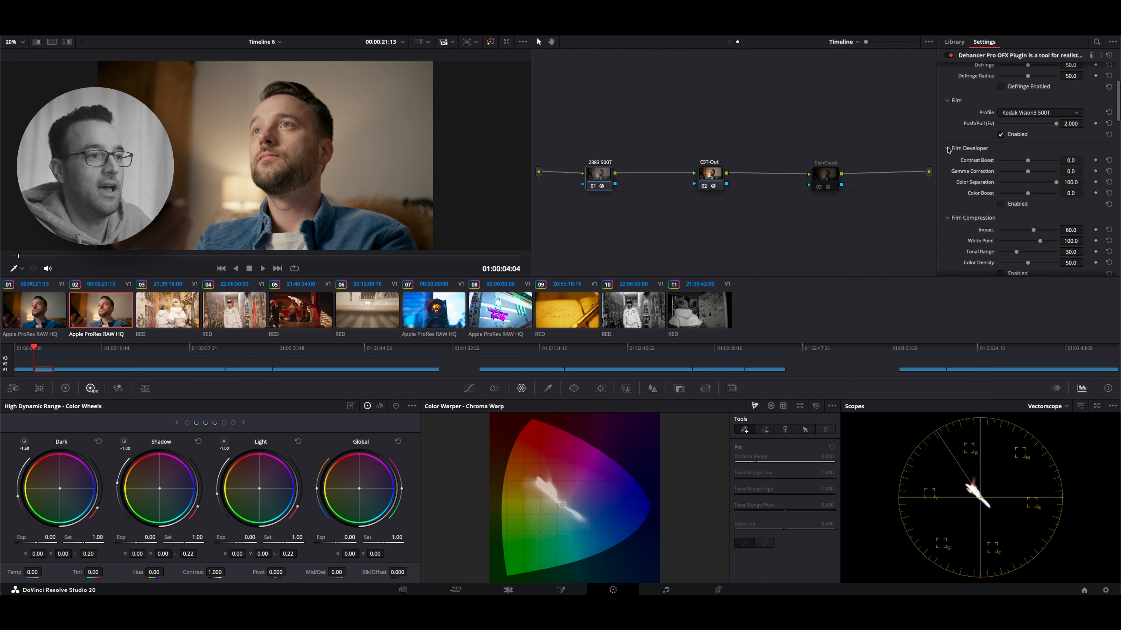
left_click(948, 149)
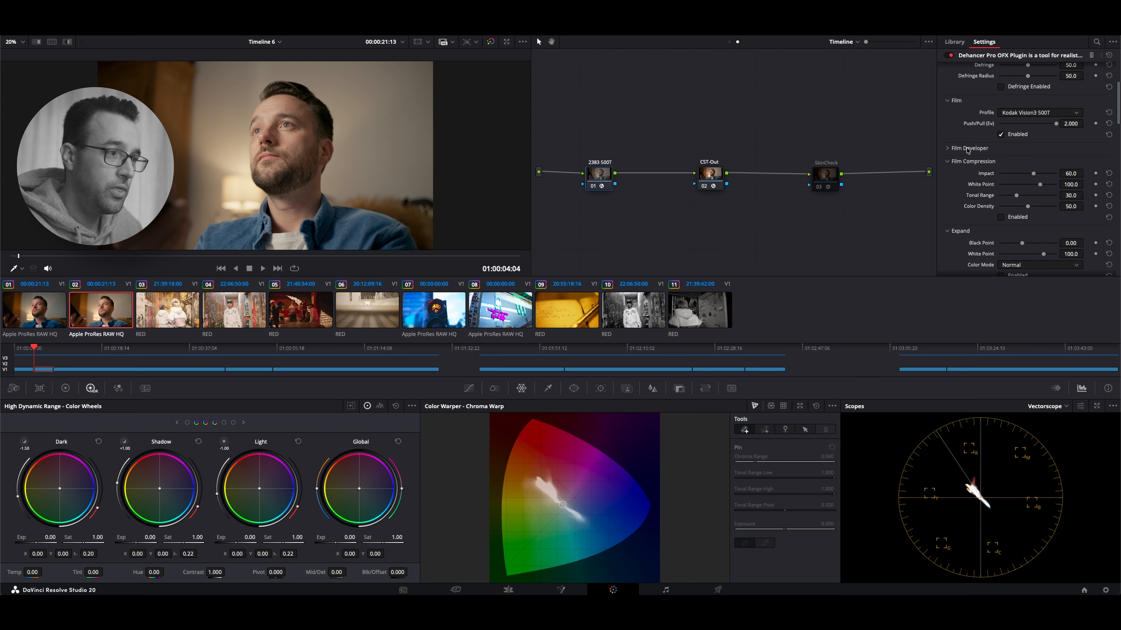
Enable the Bal-Linear node in the clip's node graph and check its primary color wheels and gamma setting
left_click(728, 41)
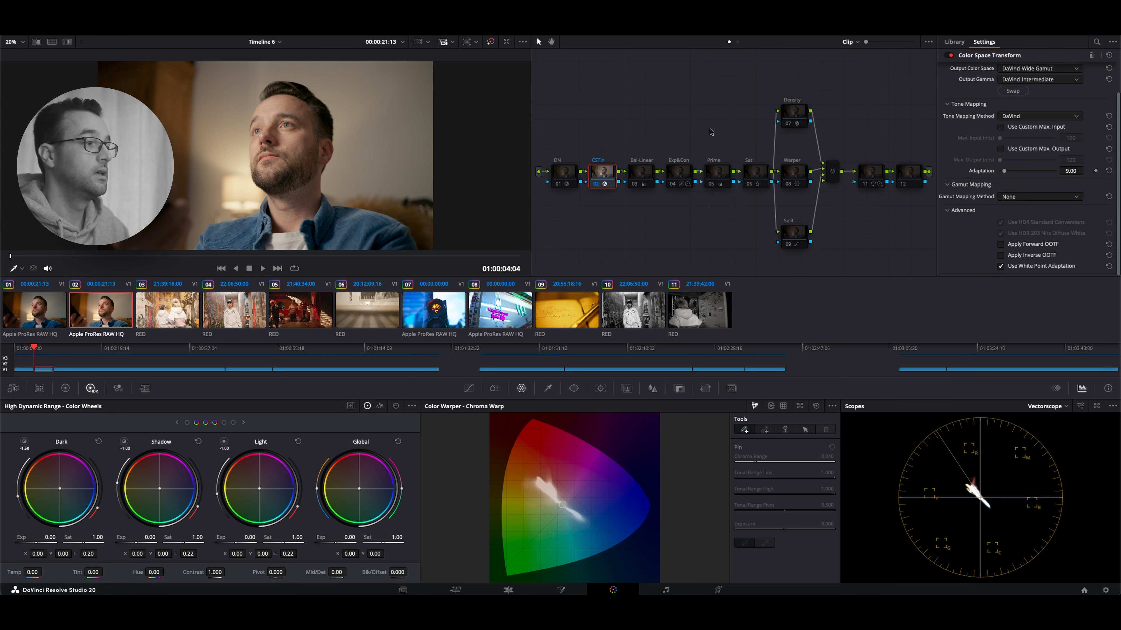
left_click(634, 185)
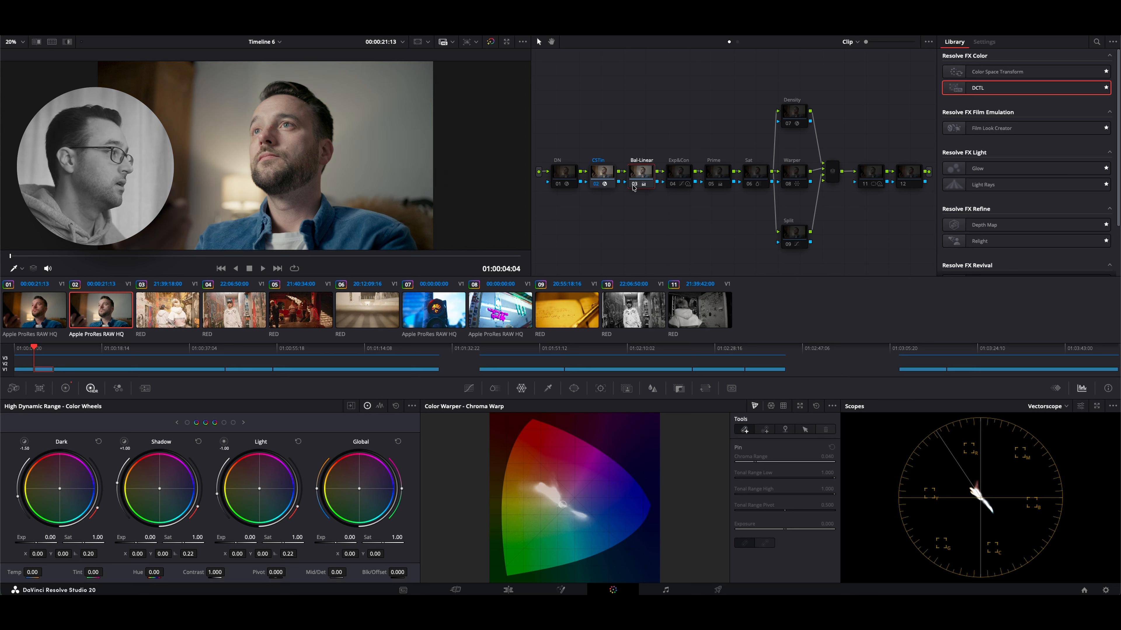
left_click(66, 389)
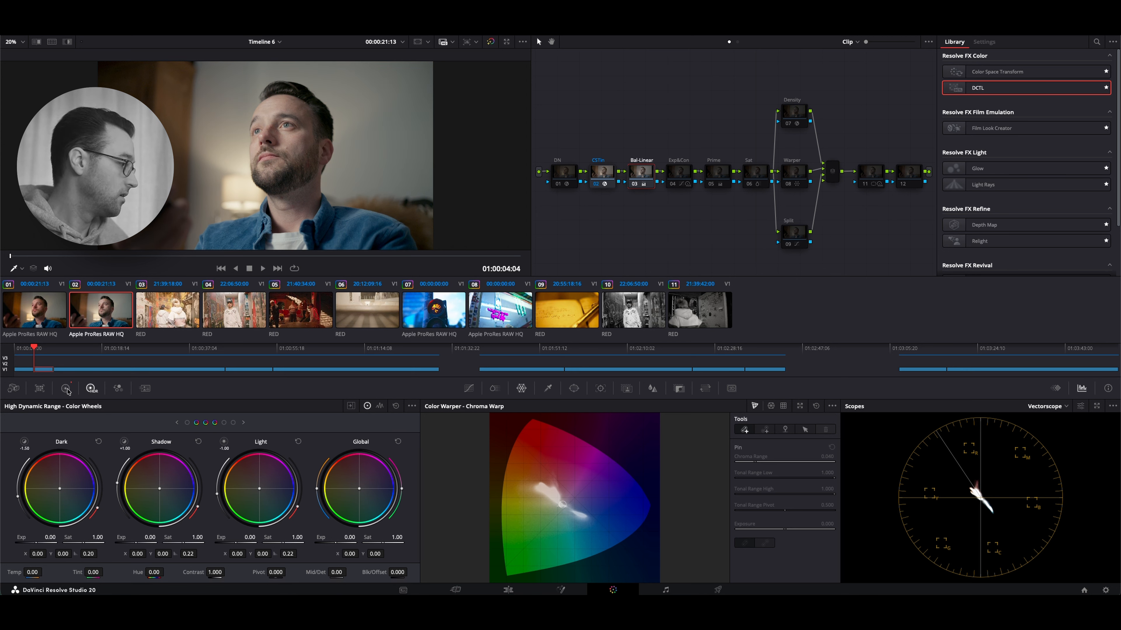
right_click(640, 176)
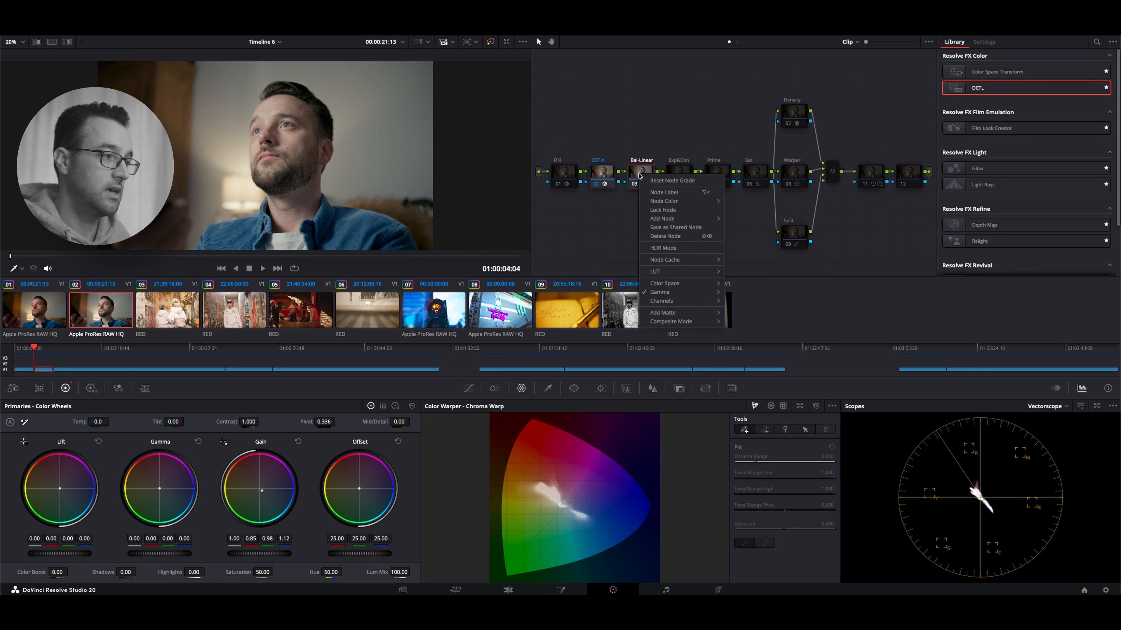
mouse_move(667, 293)
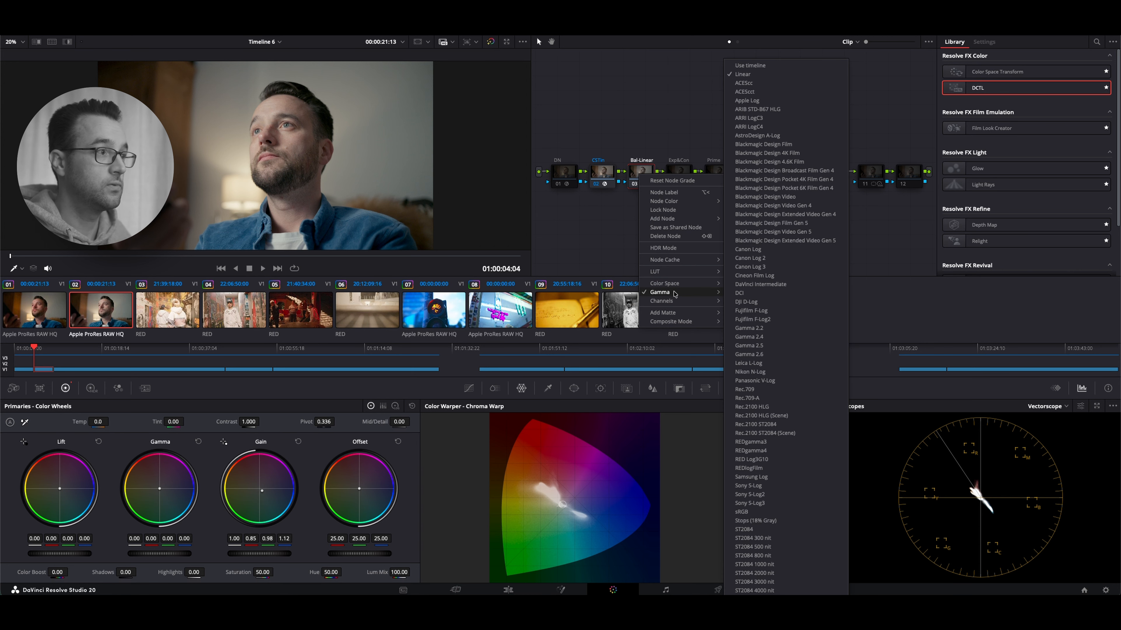
left_click(573, 231)
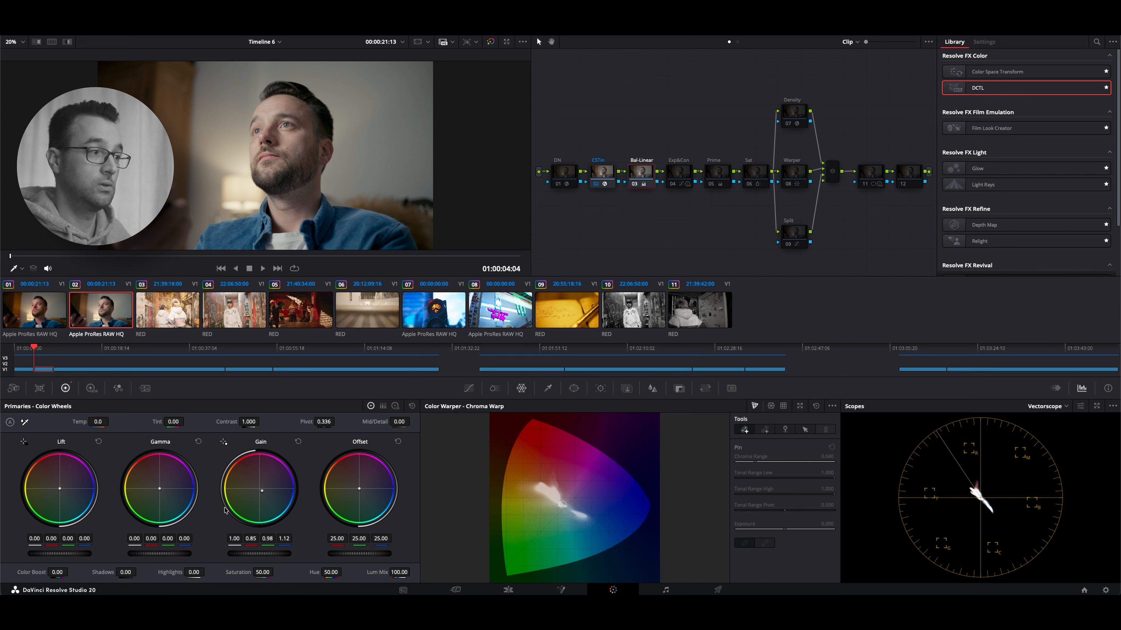
left_click(736, 42)
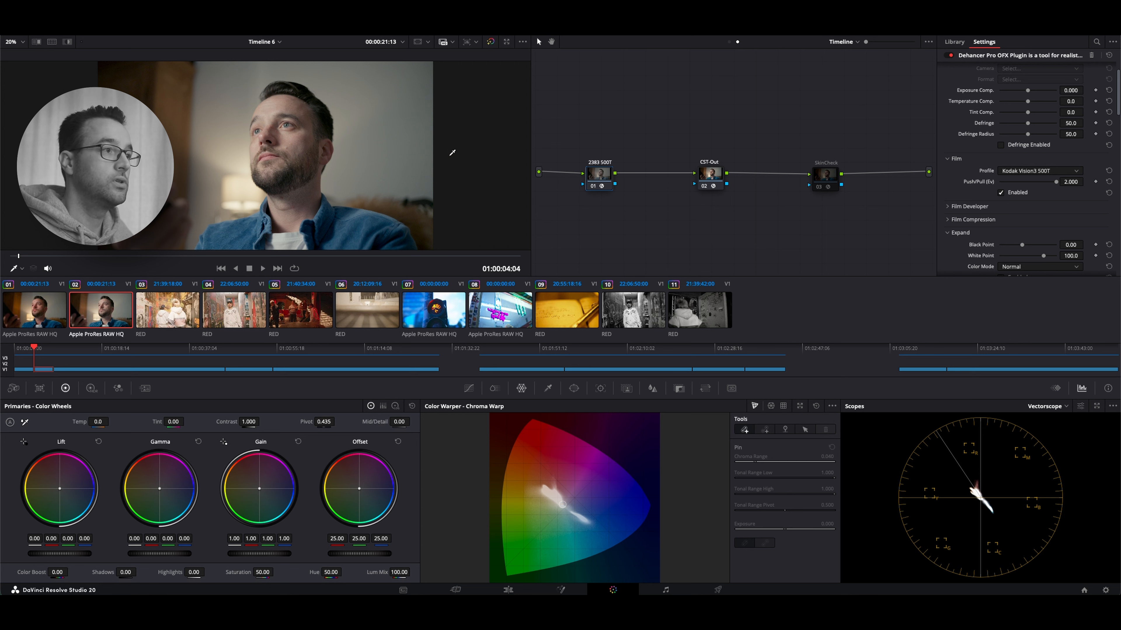
left_click(729, 42)
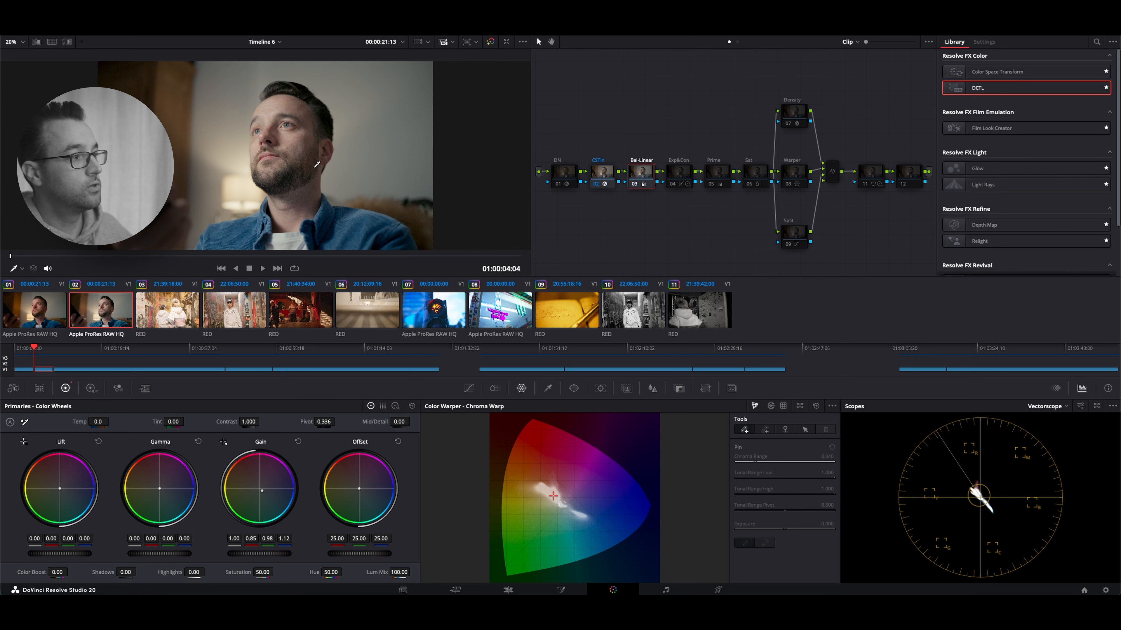
Enable the clip's Exp&Con node with its custom curve's white end nudged slightly lower, and return to the timeline node graph
left_click(678, 175)
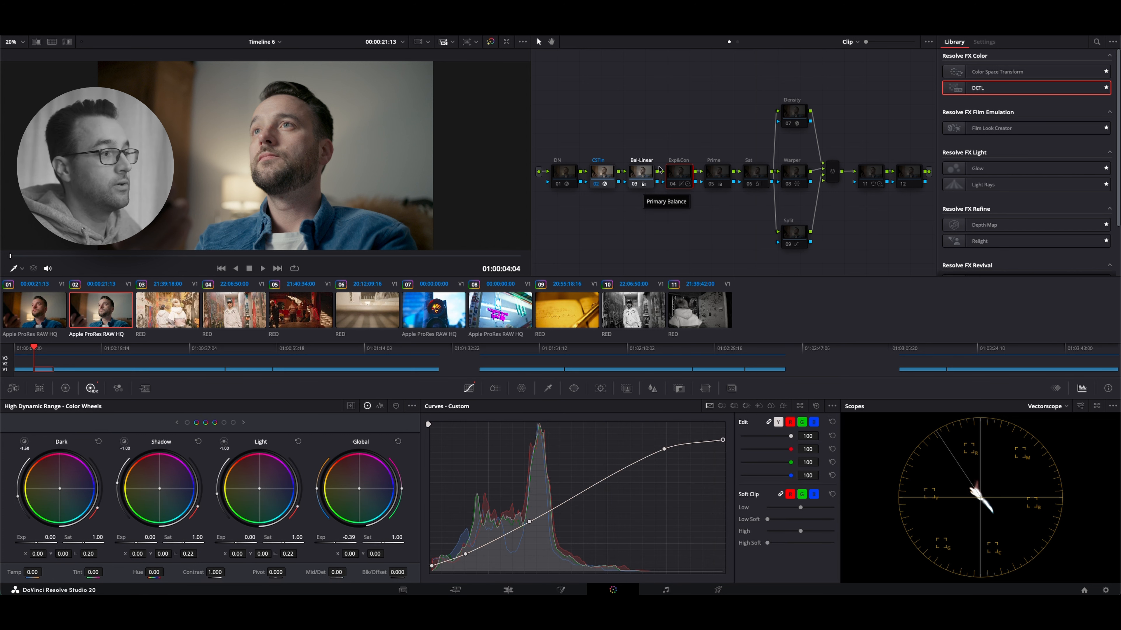
left_click(670, 186)
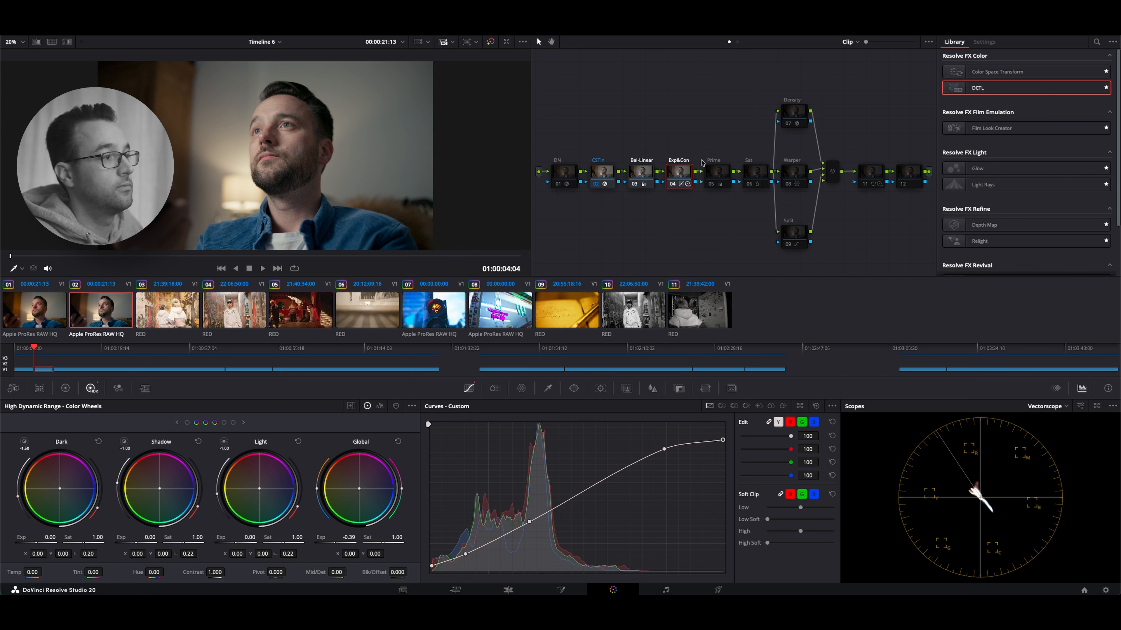
mouse_move(724, 440)
left_mouse_down()
mouse_move(725, 423)
mouse_move(725, 440)
left_mouse_up()
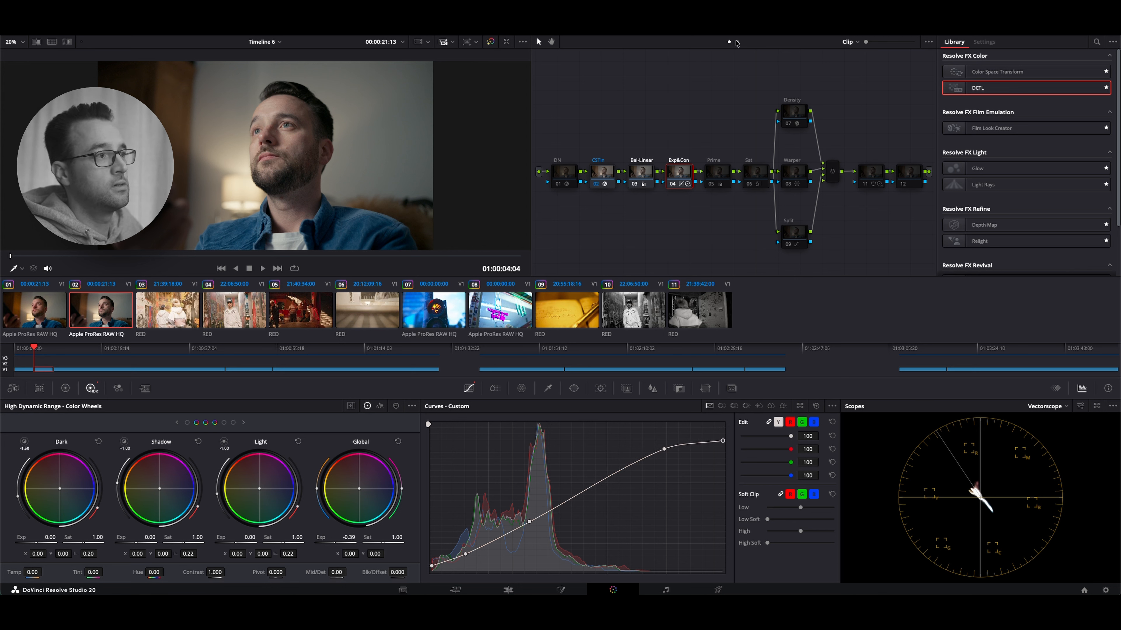
left_click(737, 41)
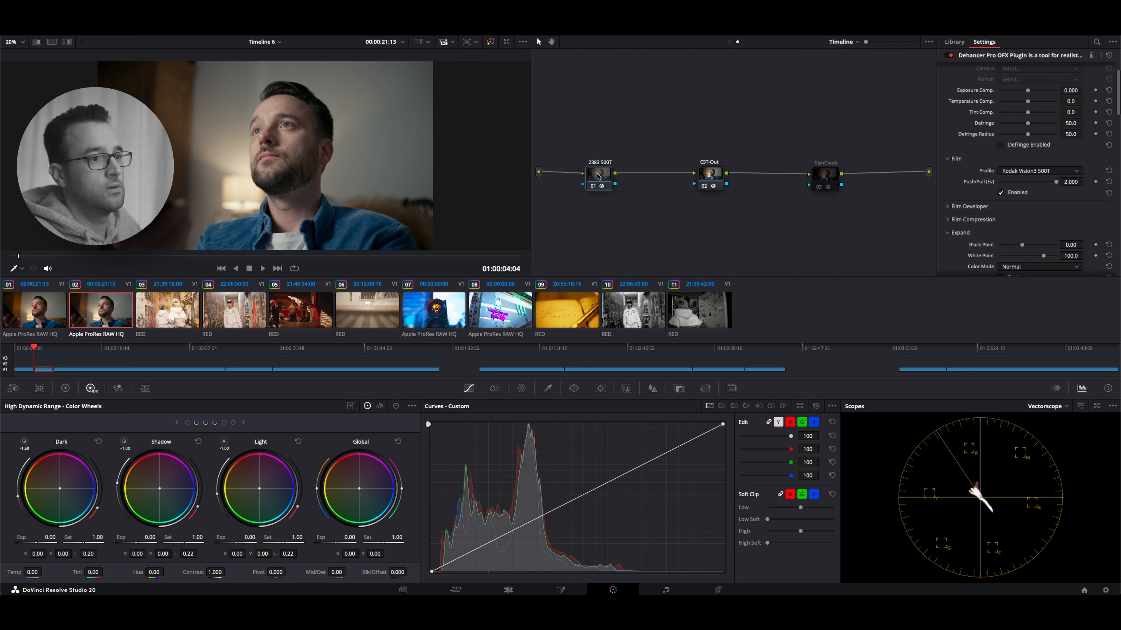
Expand the Film Compression controls in the timeline's 2383 500T node and check the effect, leaving Film Compression disabled
left_click(950, 219)
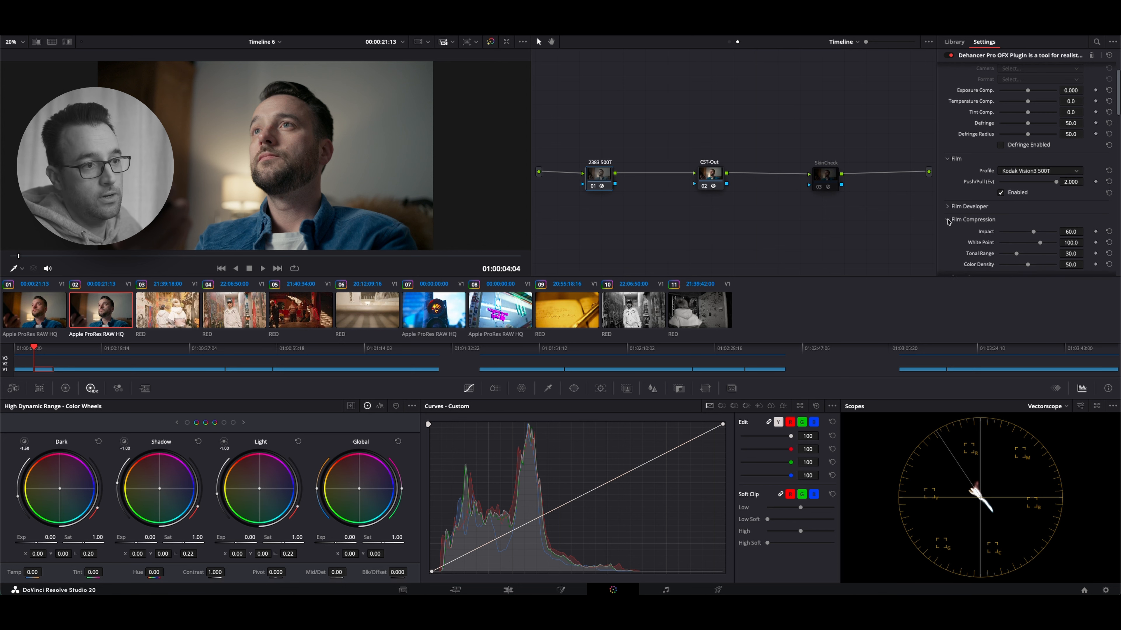
scroll(950, 223, "down", 1)
left_click(1001, 247)
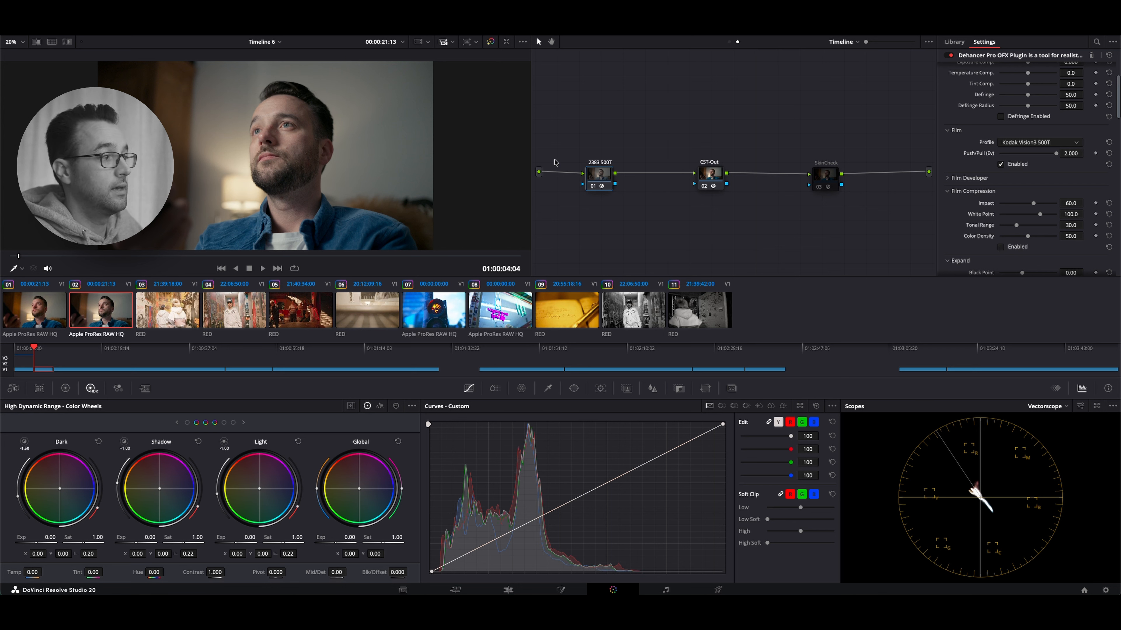
In the clip's node graph, open the ColorSlice palette and compare the image with the Prime node off and on, leaving it enabled
left_click(729, 42)
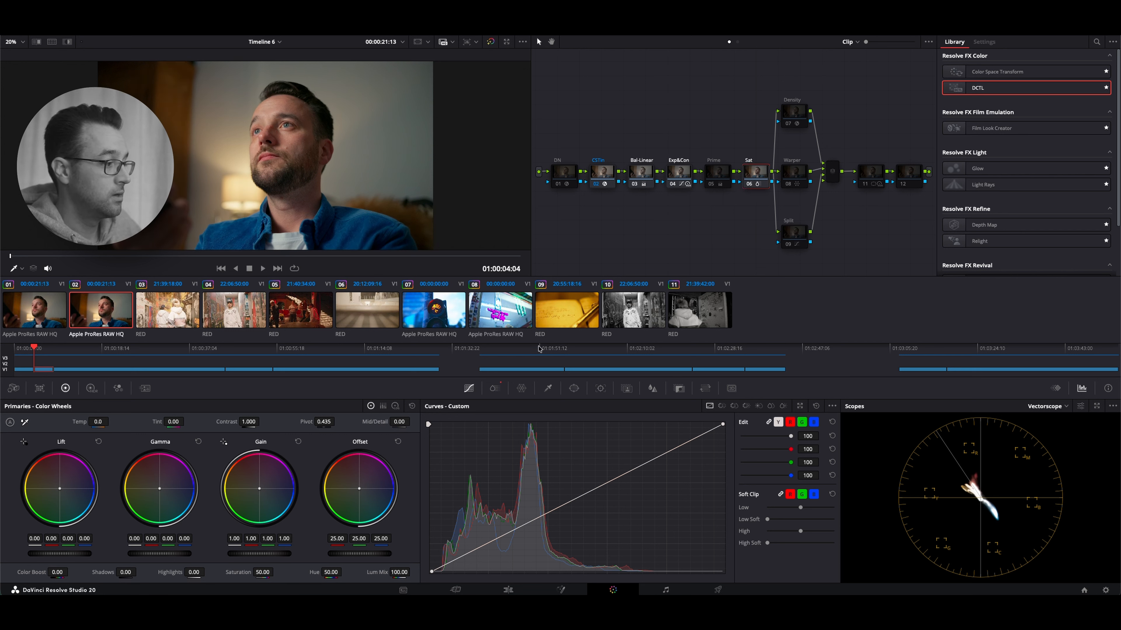
left_click(494, 388)
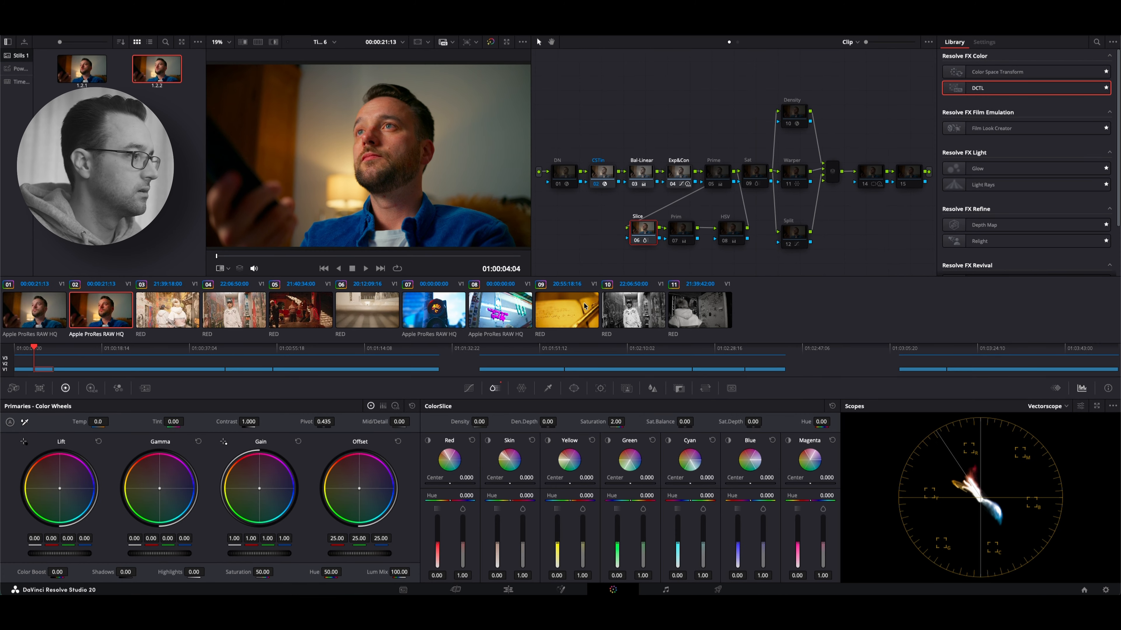
left_click(708, 184)
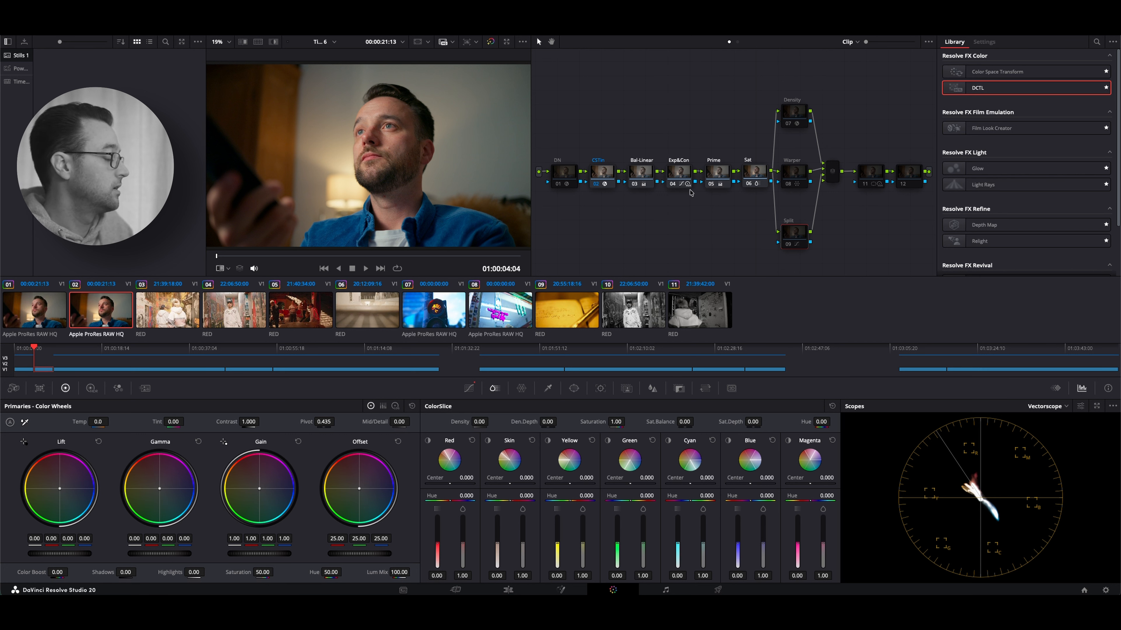
left_click(709, 185)
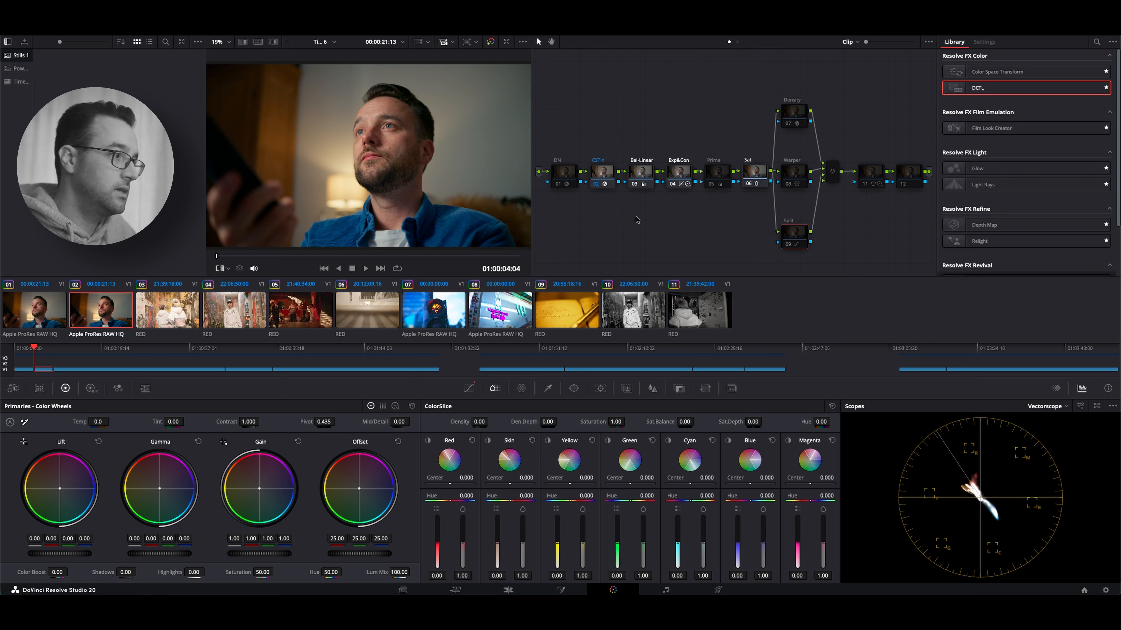
left_click(711, 186)
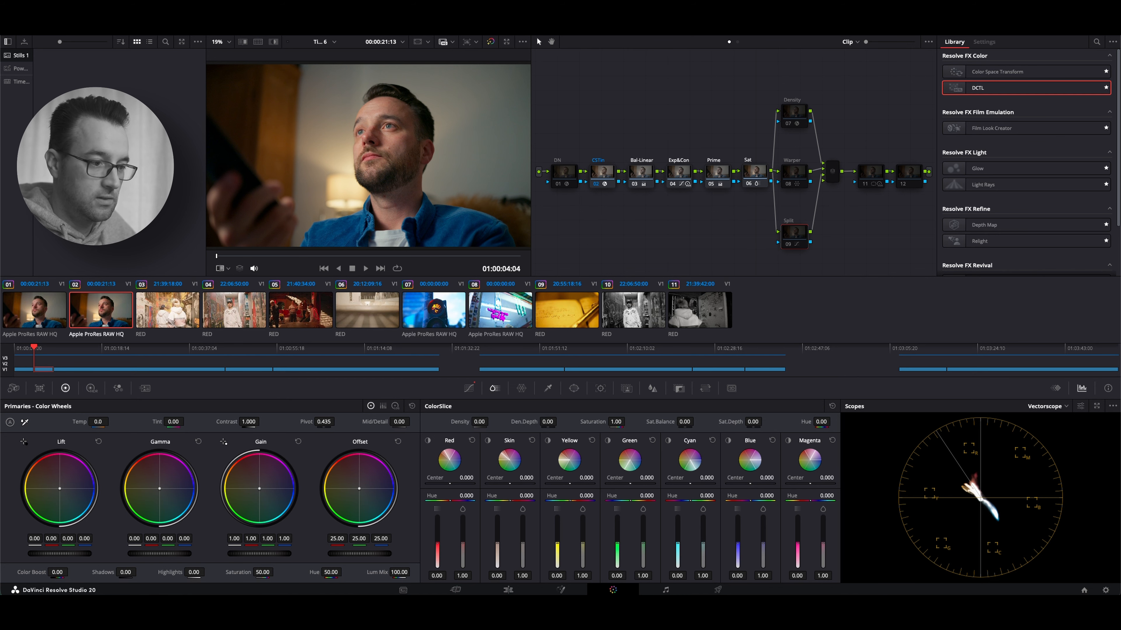
Expand the scopes into a floating window showing a single vectorscope, then shrink and move it so the main node row stays visible
left_click(1097, 406)
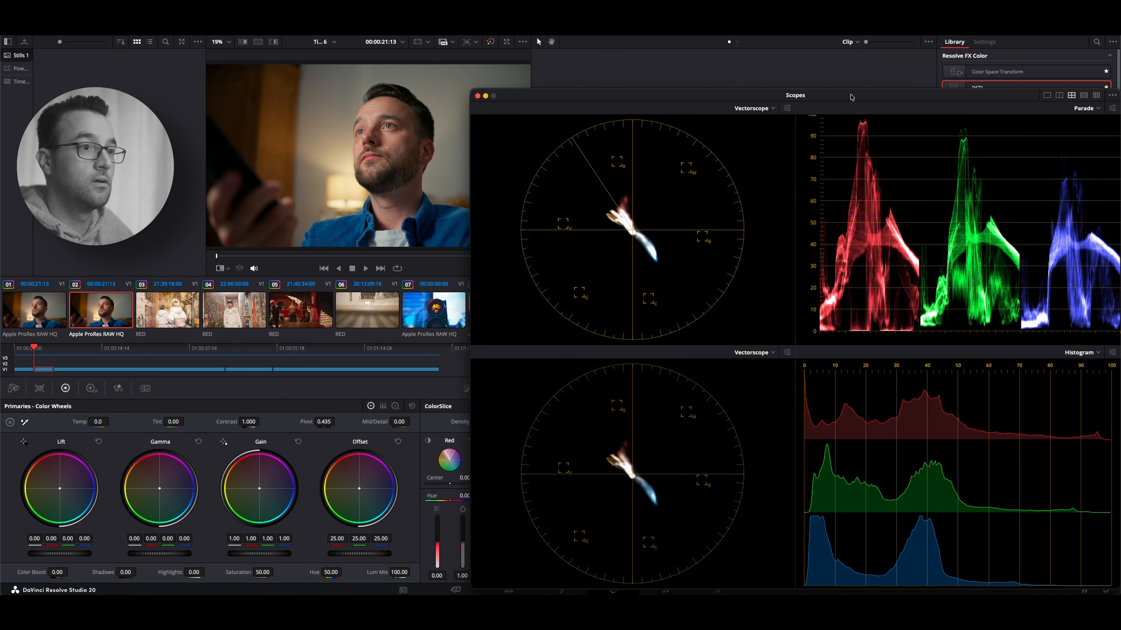
left_click_drag(833, 99, 835, 106)
left_click(1048, 101)
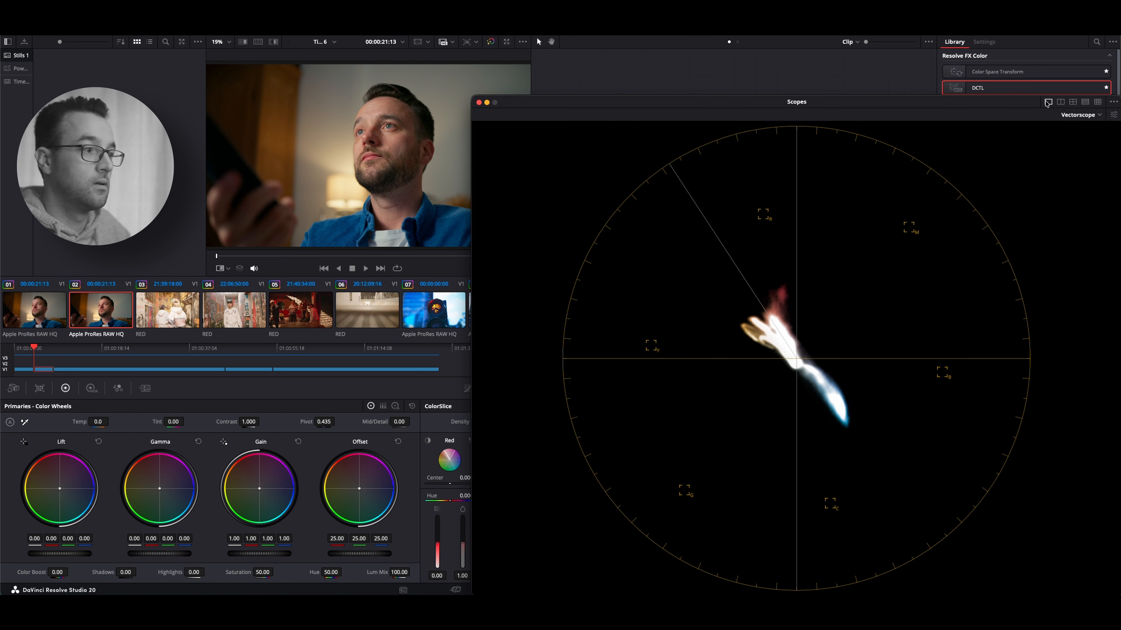
left_click_drag(472, 96, 541, 197)
left_click_drag(784, 206, 671, 198)
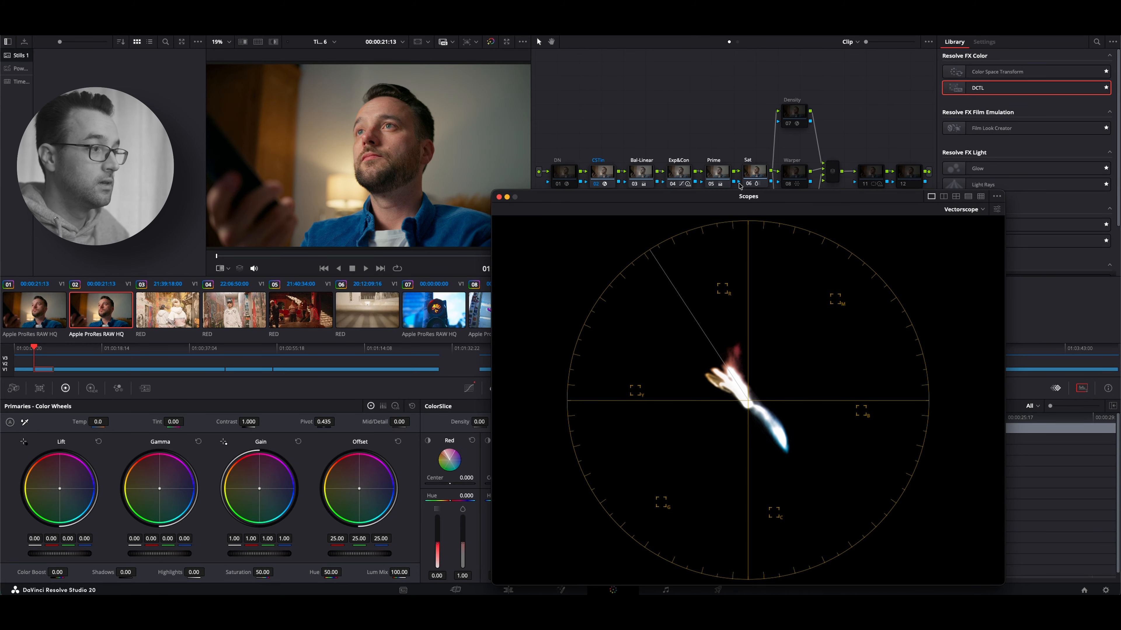
Compare the vectorscope trace with the Prime node off and on, leaving the node enabled
left_click(711, 184)
left_click(711, 184)
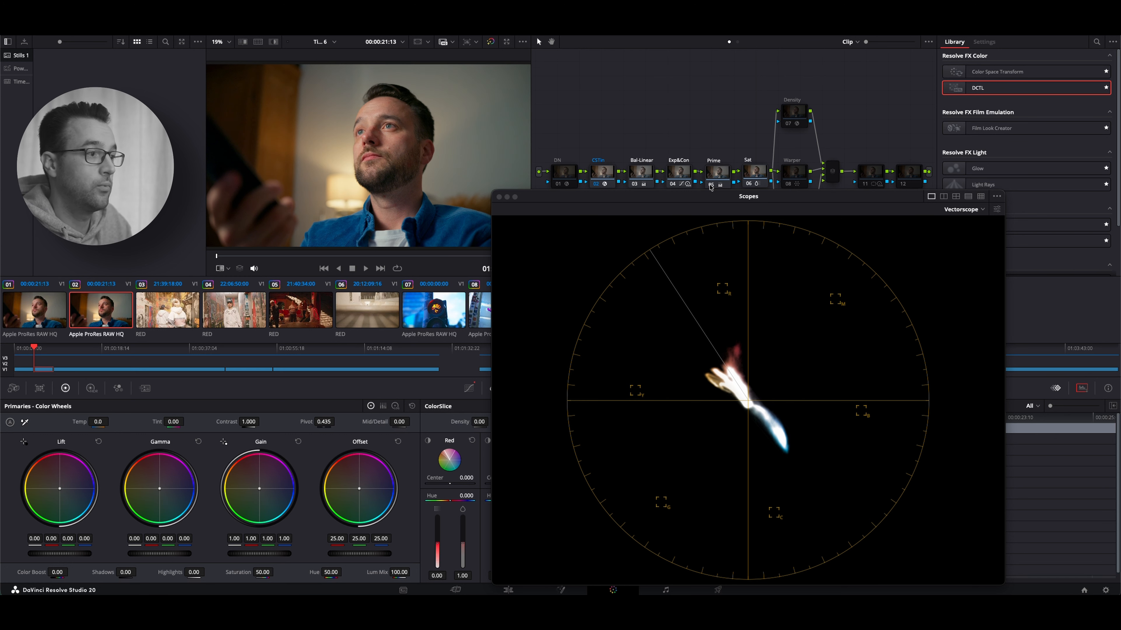
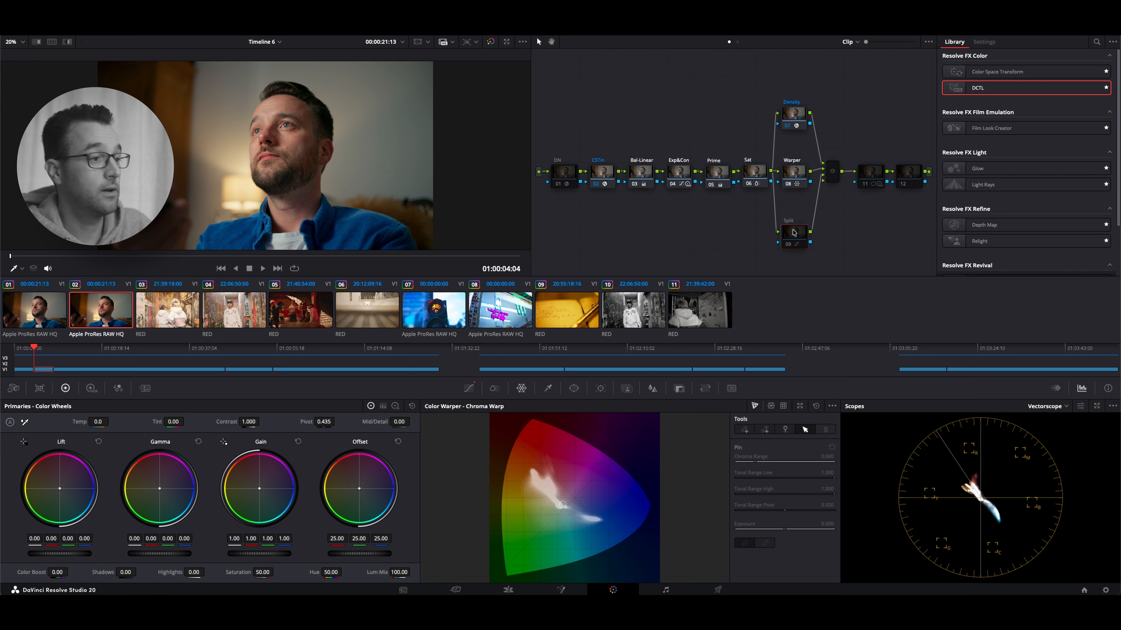
Enable the Split node and try shifting the Prime node's Gain colour balance slightly towards cyan-blue
left_click(786, 245)
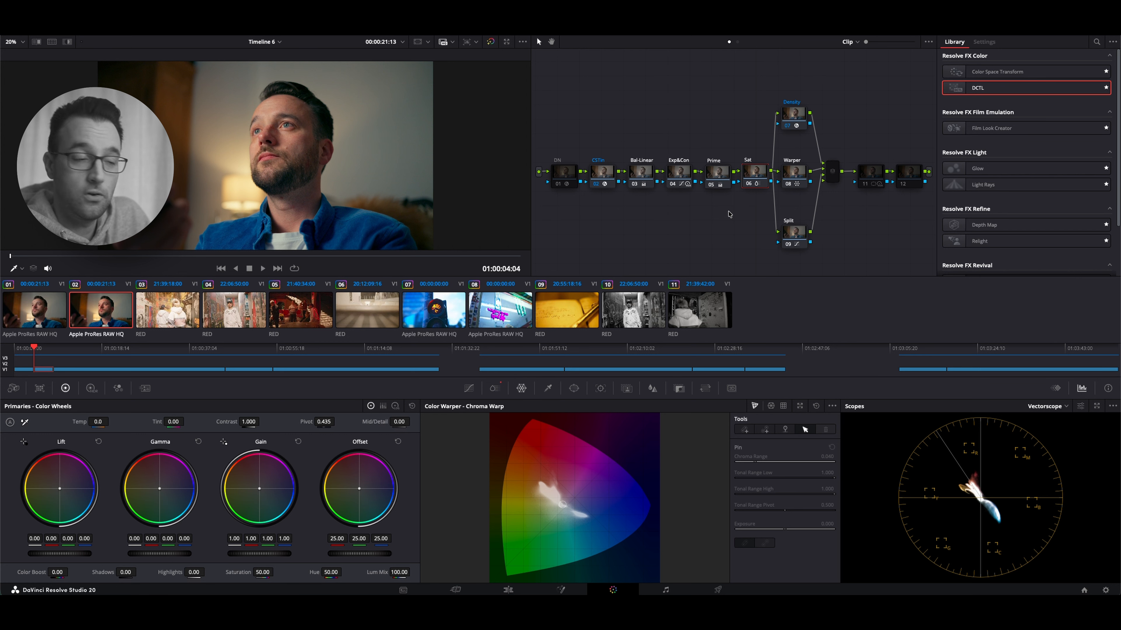
left_click(714, 176)
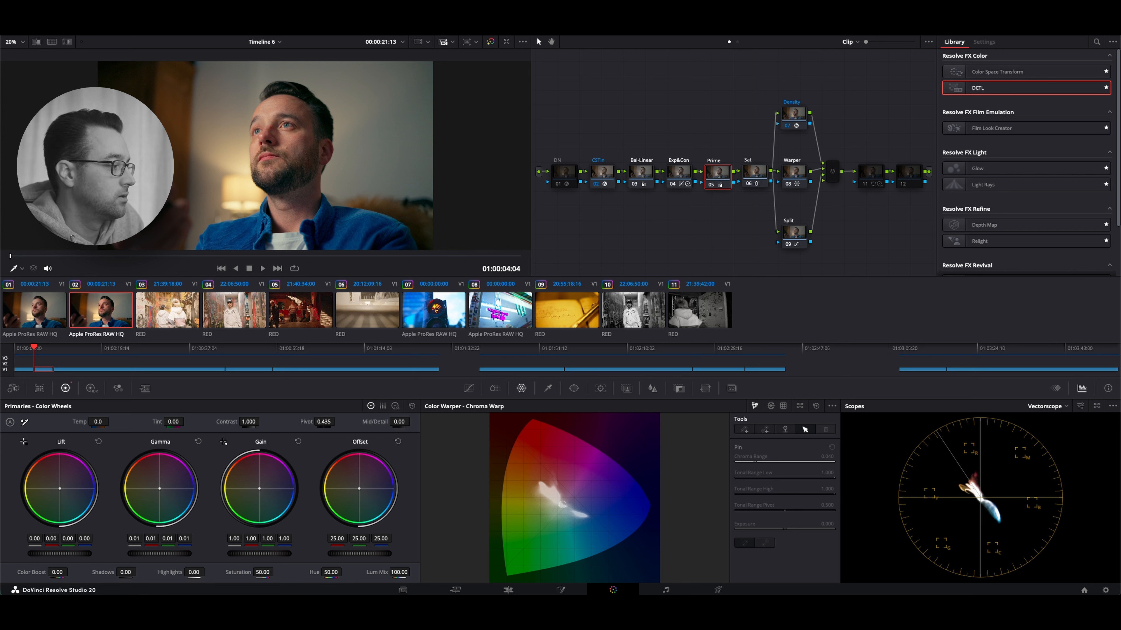
left_click_drag(259, 488, 260, 491)
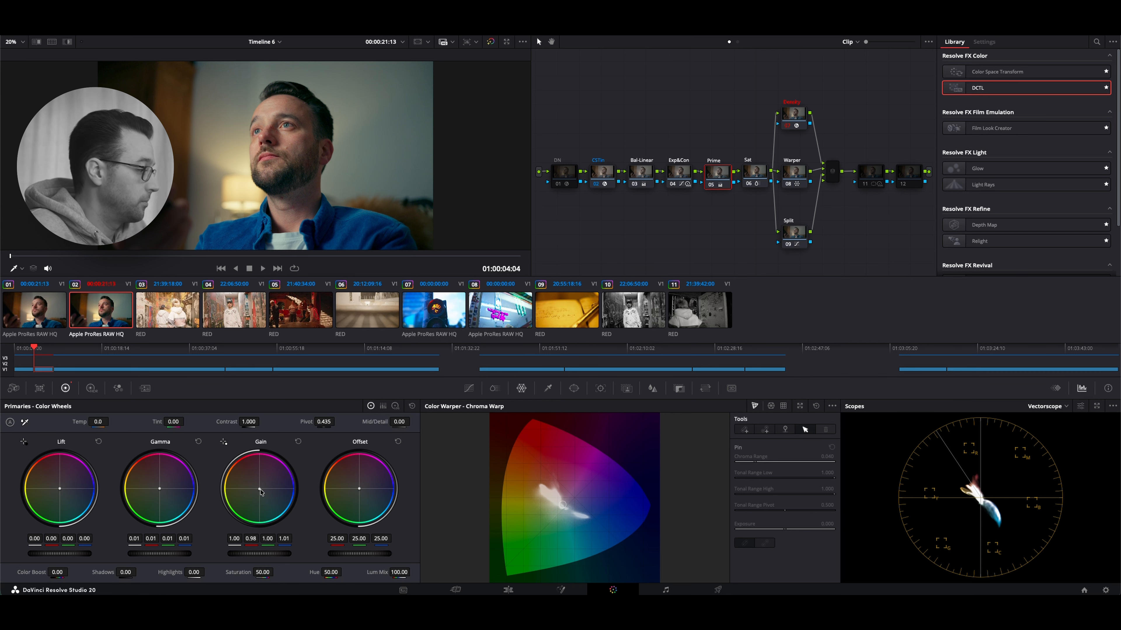
left_click_drag(259, 489, 259, 488)
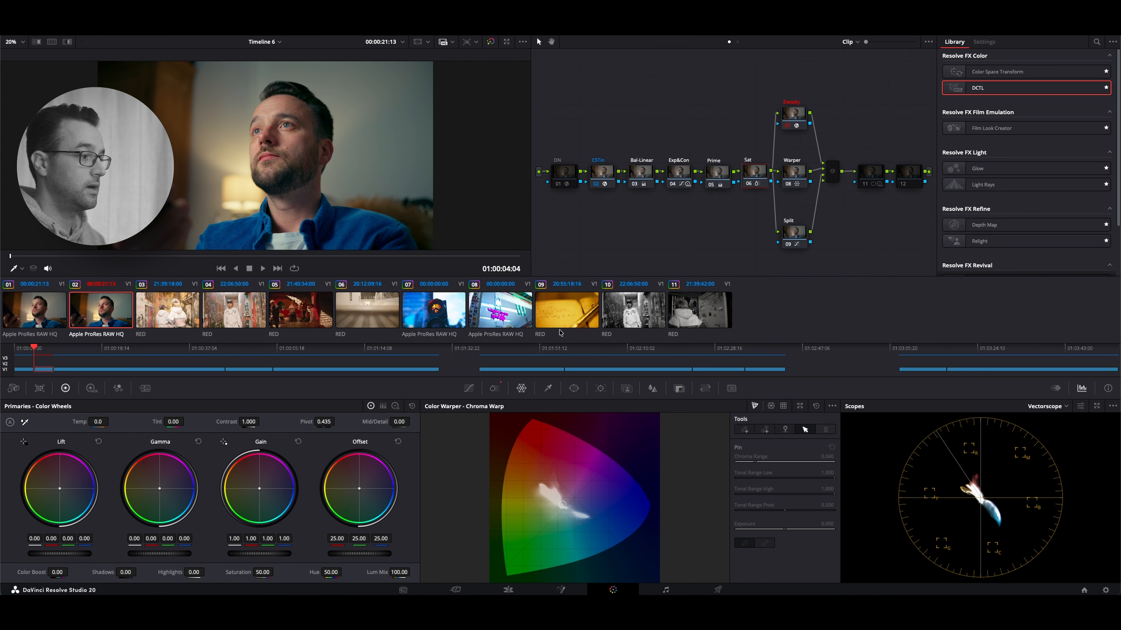
Open ColorSlice for the Sat node and adjust its global Saturation
left_click(495, 388)
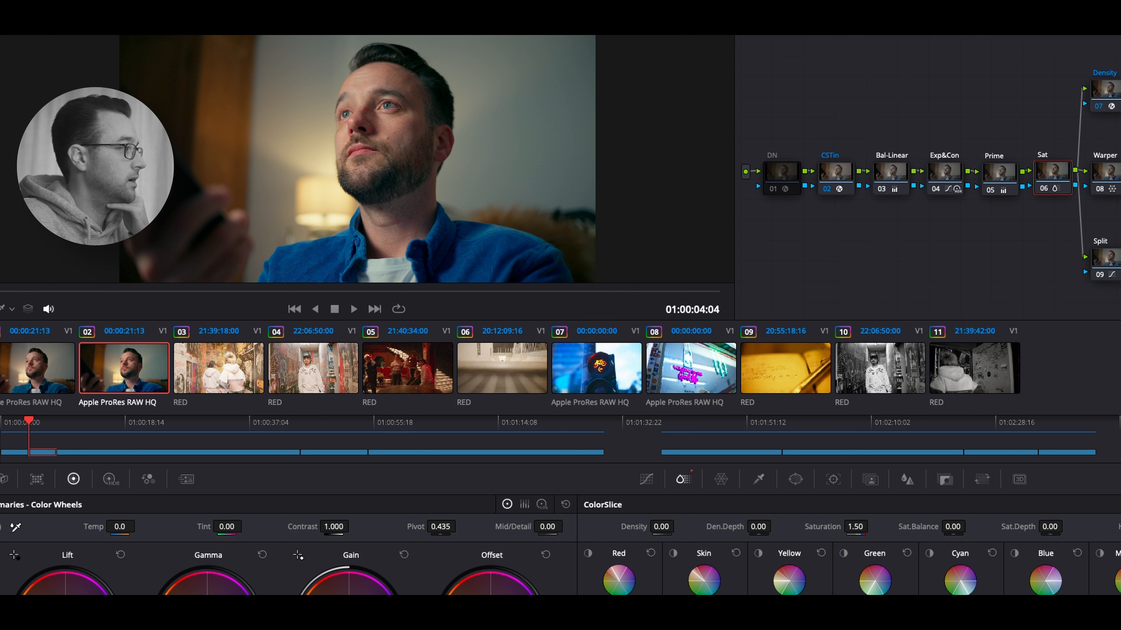
left_click_drag(865, 526, 872, 526)
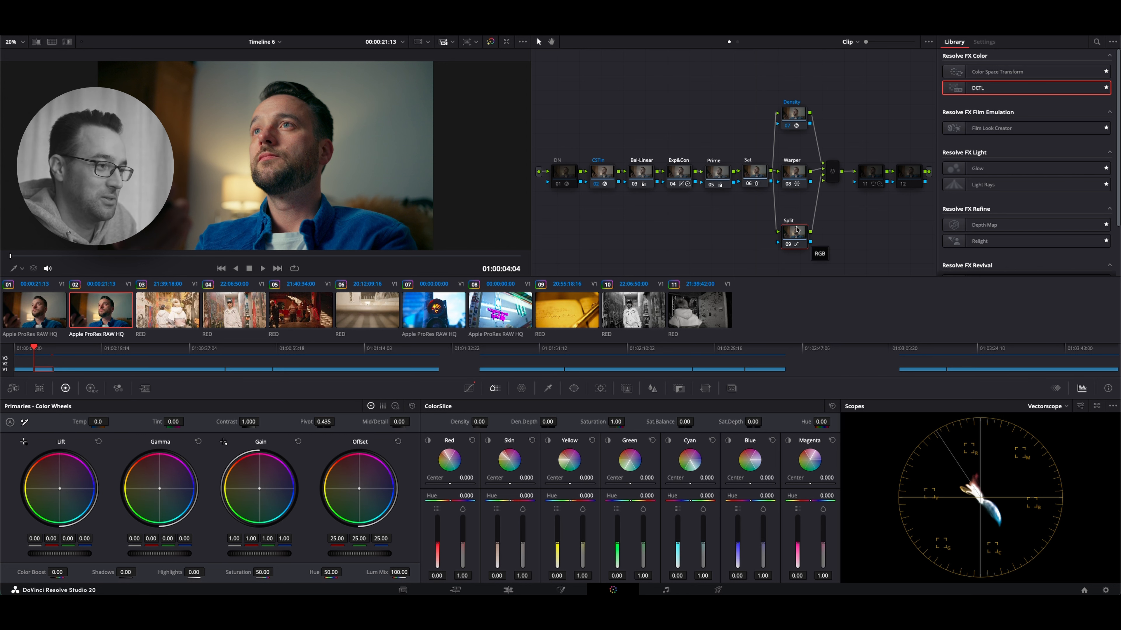
Show the Split node's custom curves, move the node up, add a parallel node beneath it and disable the Split node
left_click(469, 389)
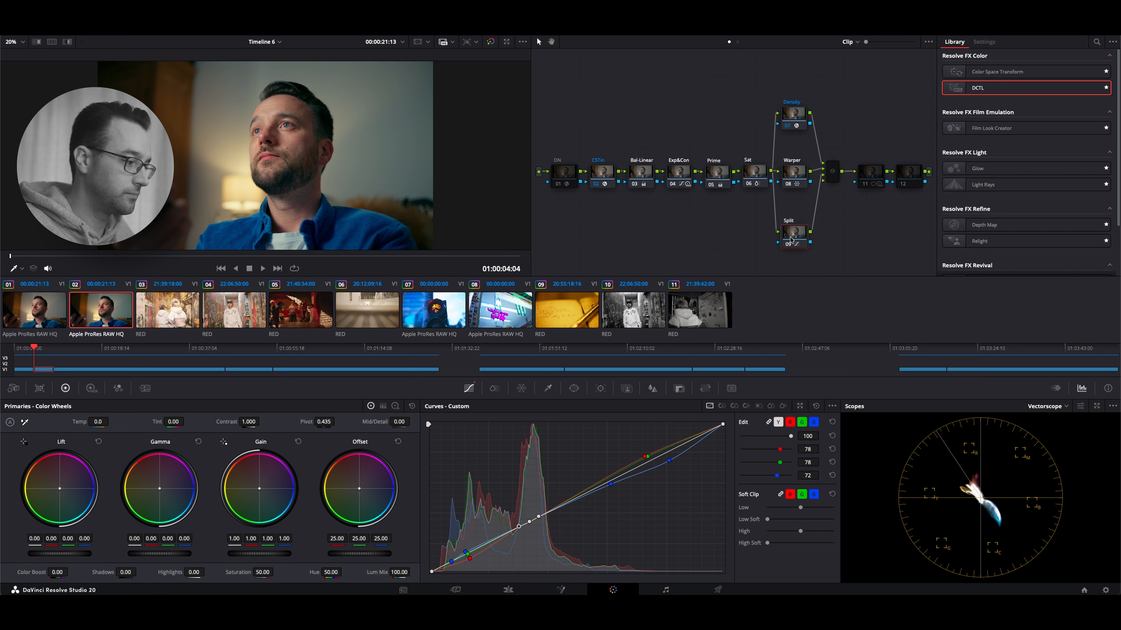
left_click_drag(796, 239, 797, 223)
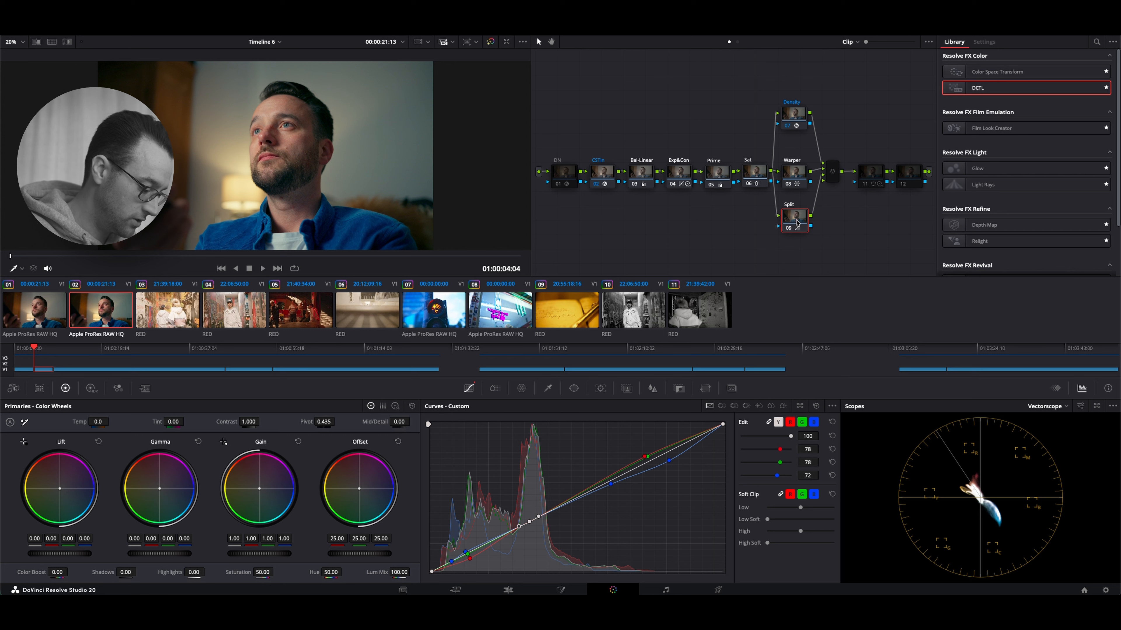
key("alt+p")
left_click(788, 228)
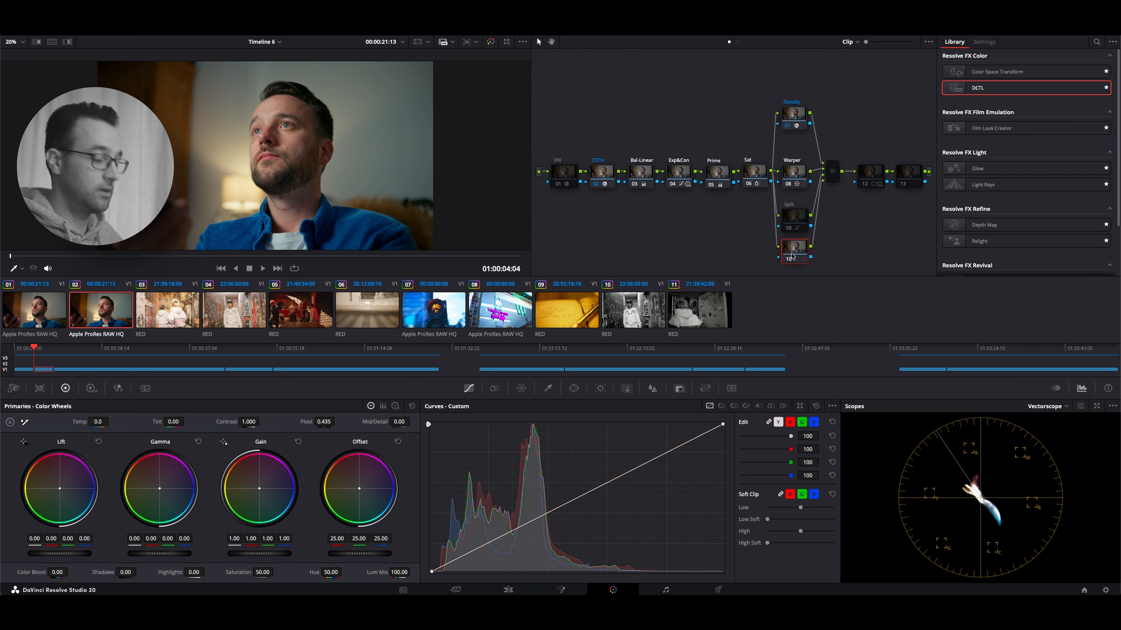
Add a serial node after the new parallel node and apply the DCTL effect to the parallel node
key("alt+s")
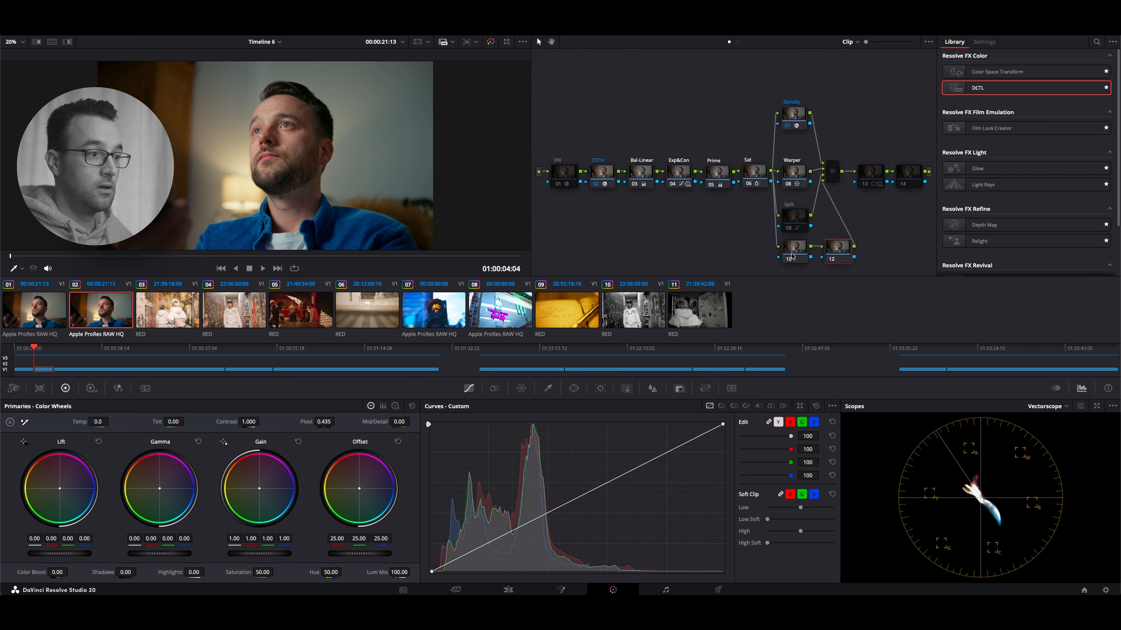
left_click(793, 251)
left_click_drag(1054, 93, 803, 256)
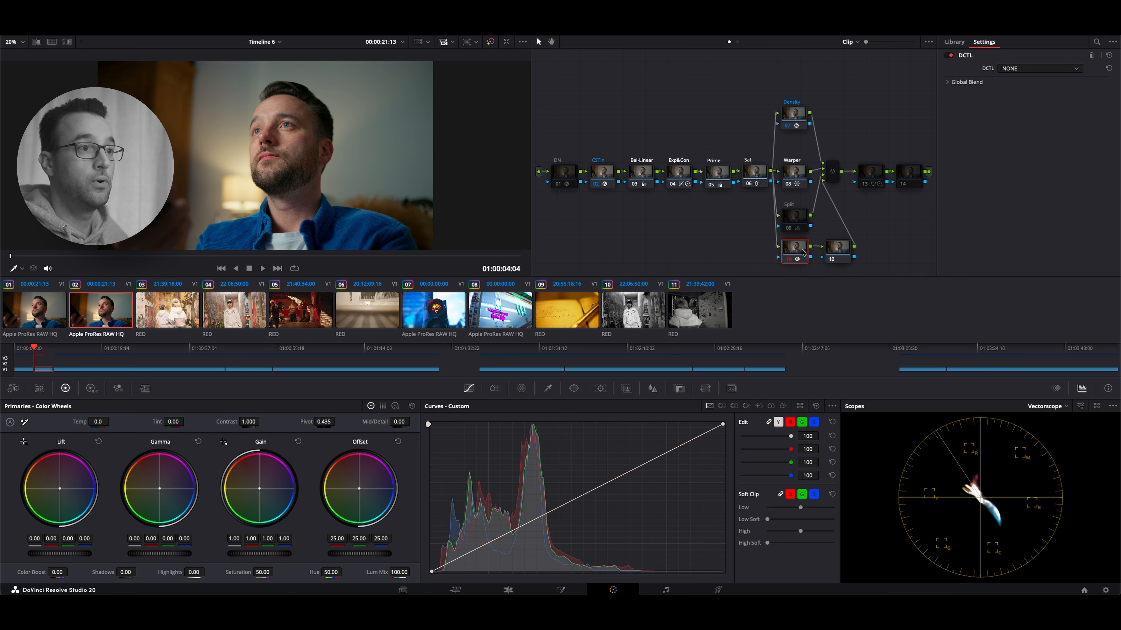
Load MONO-Middle-Gray-v1.4 in the DCTL effect and set its Transfer Function to DaVinci Intermediate
left_click(1039, 68)
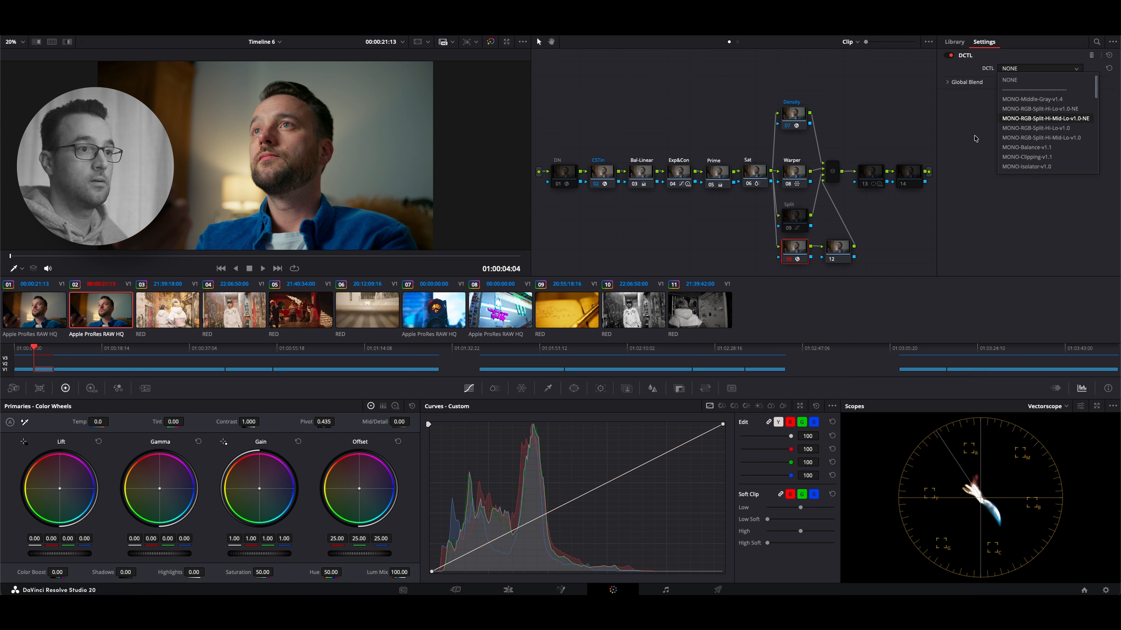
left_click(1032, 99)
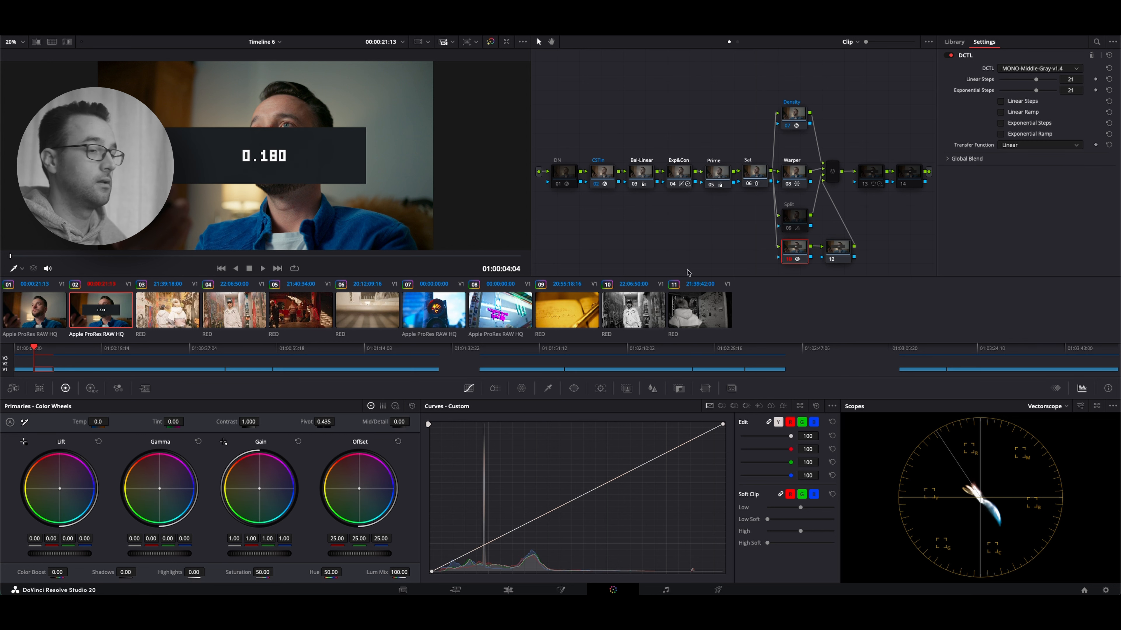
left_click(1043, 145)
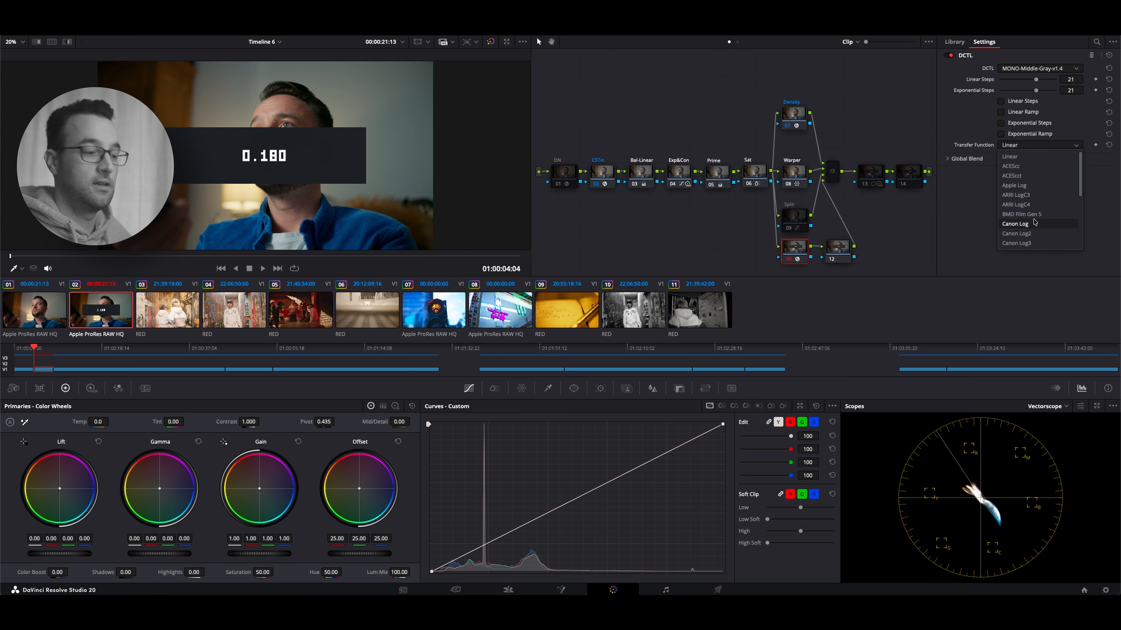
key("d")
key("Return")
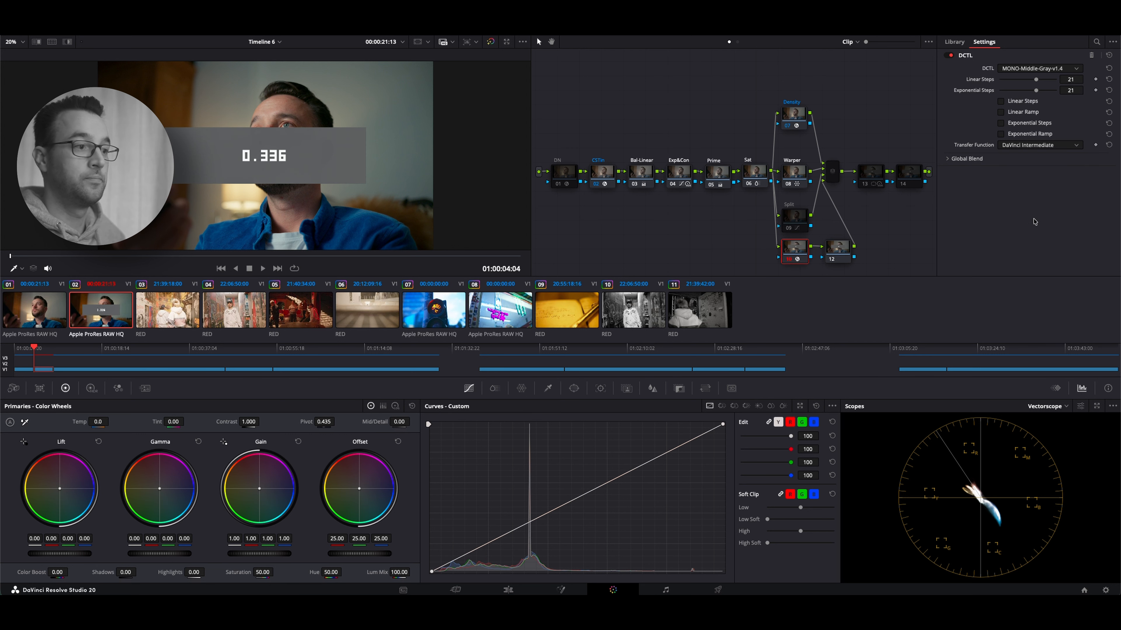
Sample the middle-gray patch as a point on the serial node's custom curve and delete the DCTL node before it
left_click(841, 255)
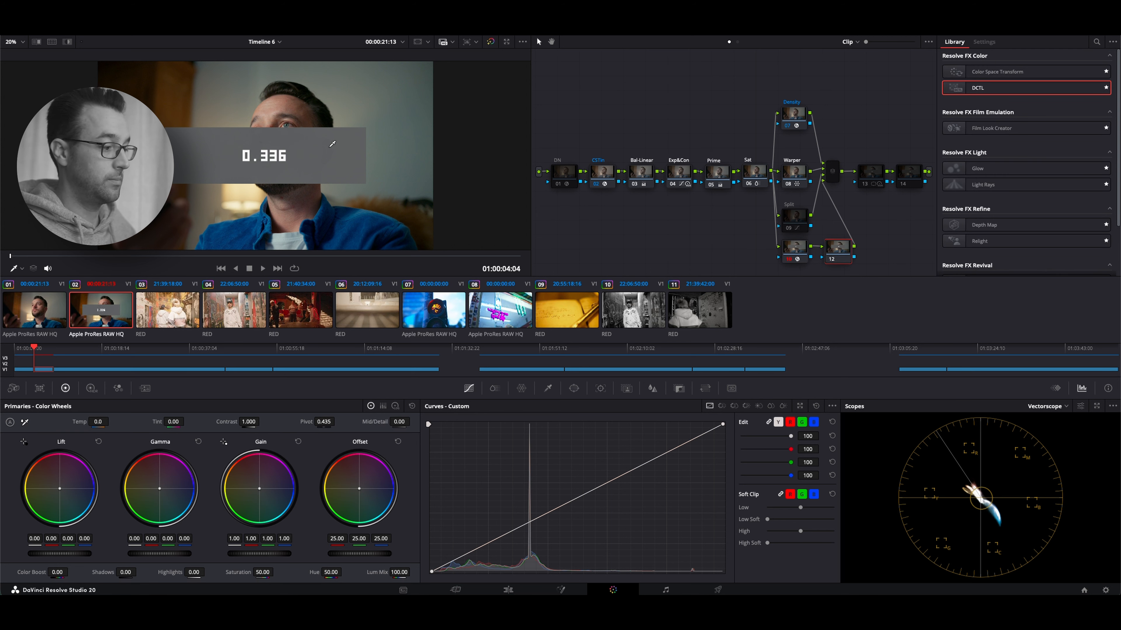
left_click(793, 254)
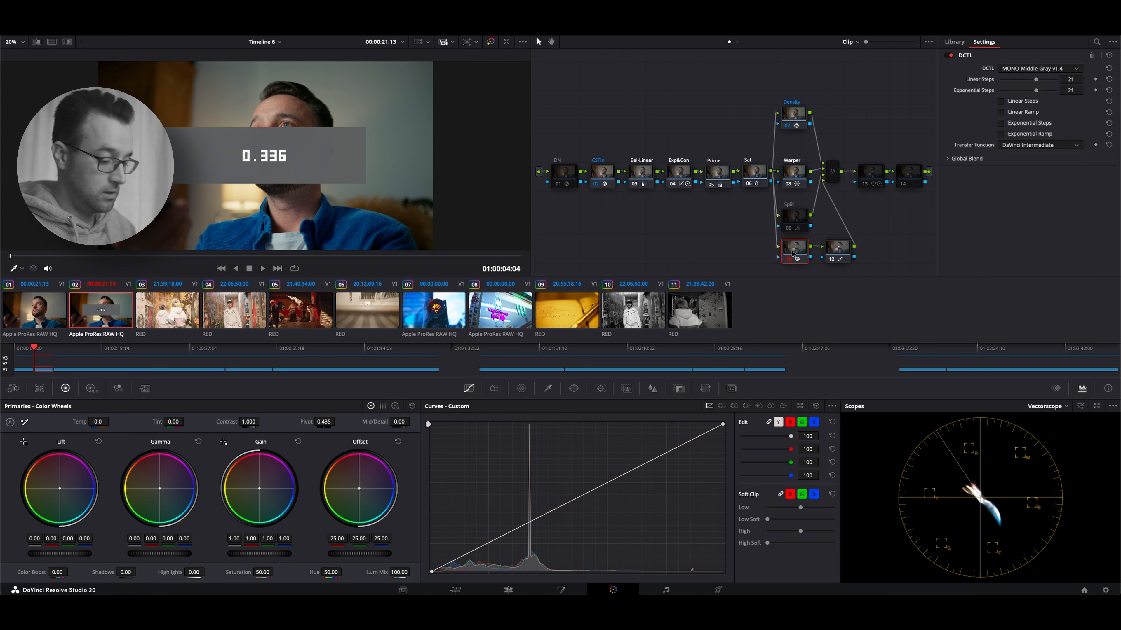
key("Delete")
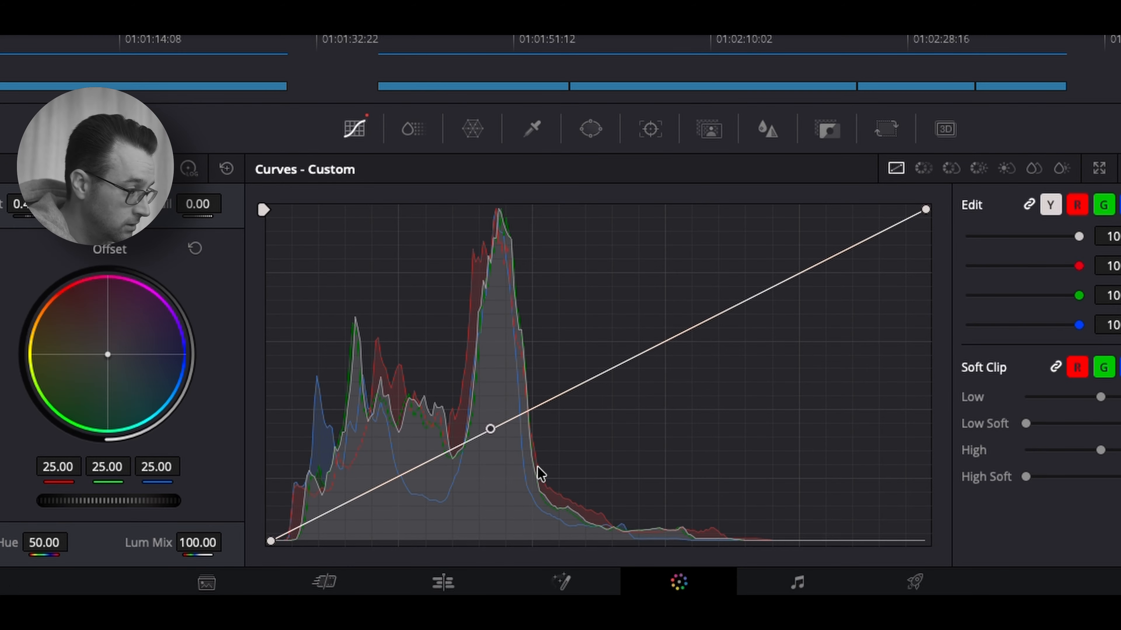
Add curve anchor points just above and below the middle-gray point and unlink the channels for separate red, green and blue editing
left_click(511, 419)
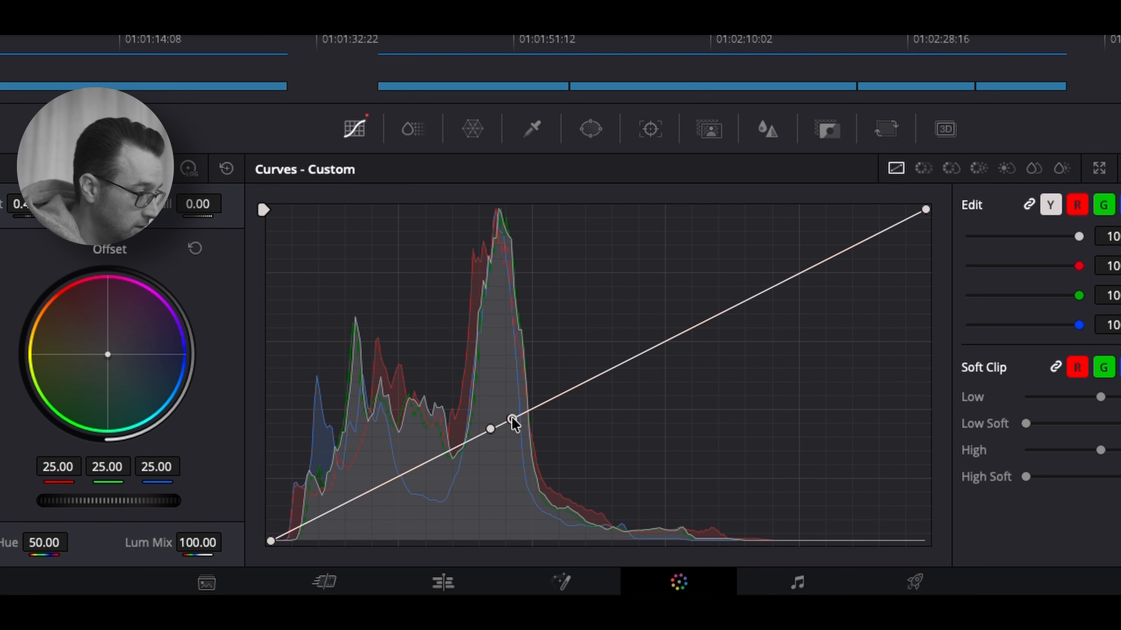
left_click(473, 439)
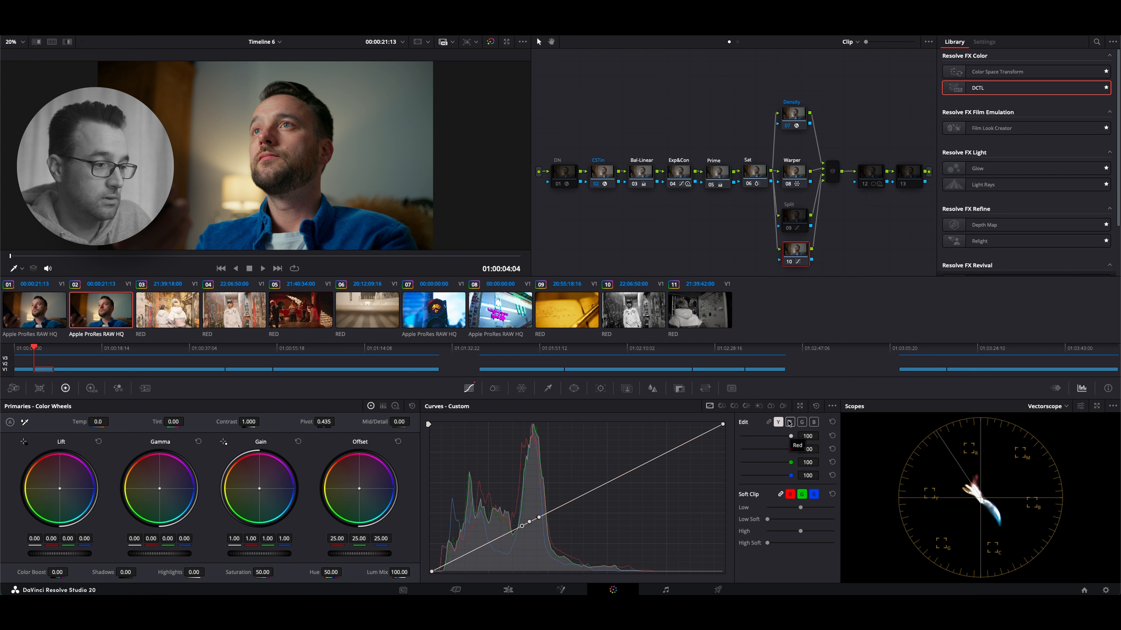
left_click(790, 421)
left_click(801, 422)
left_click(812, 423)
left_click(790, 422)
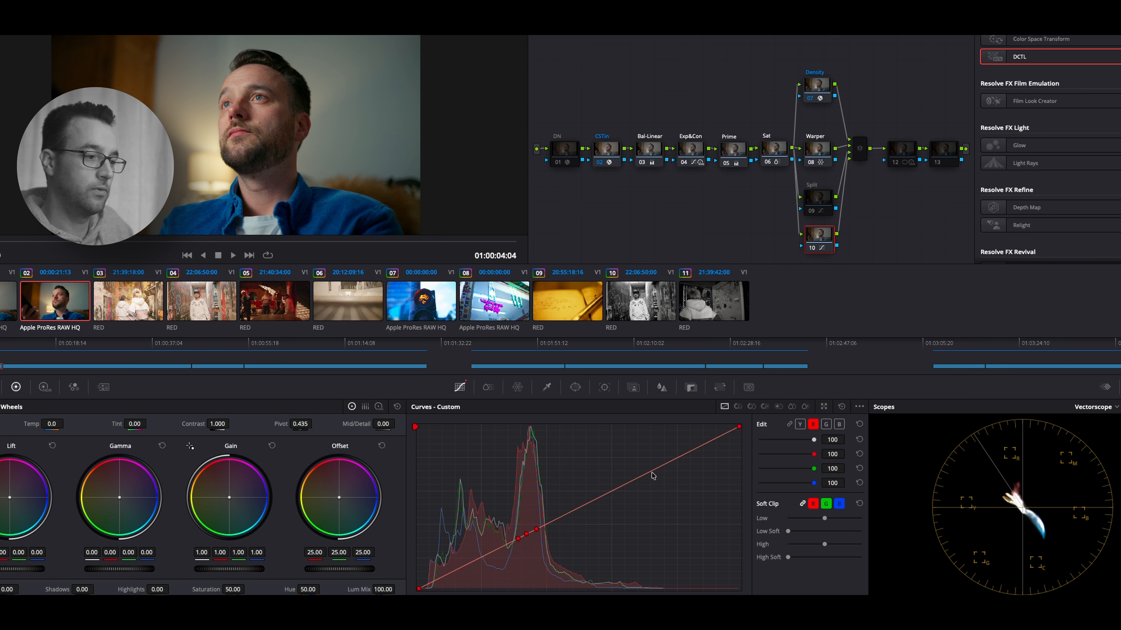
Lower the highlights of the blue and green curves with a point in each upper half, pulling the blue point down a second time
left_click(838, 424)
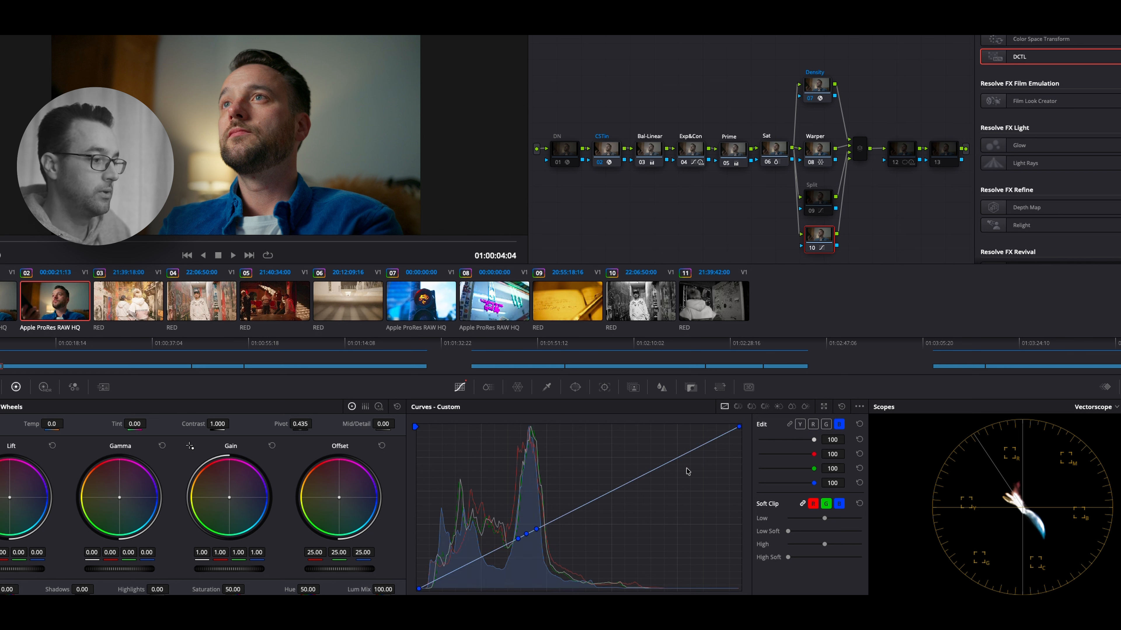
left_click(652, 471)
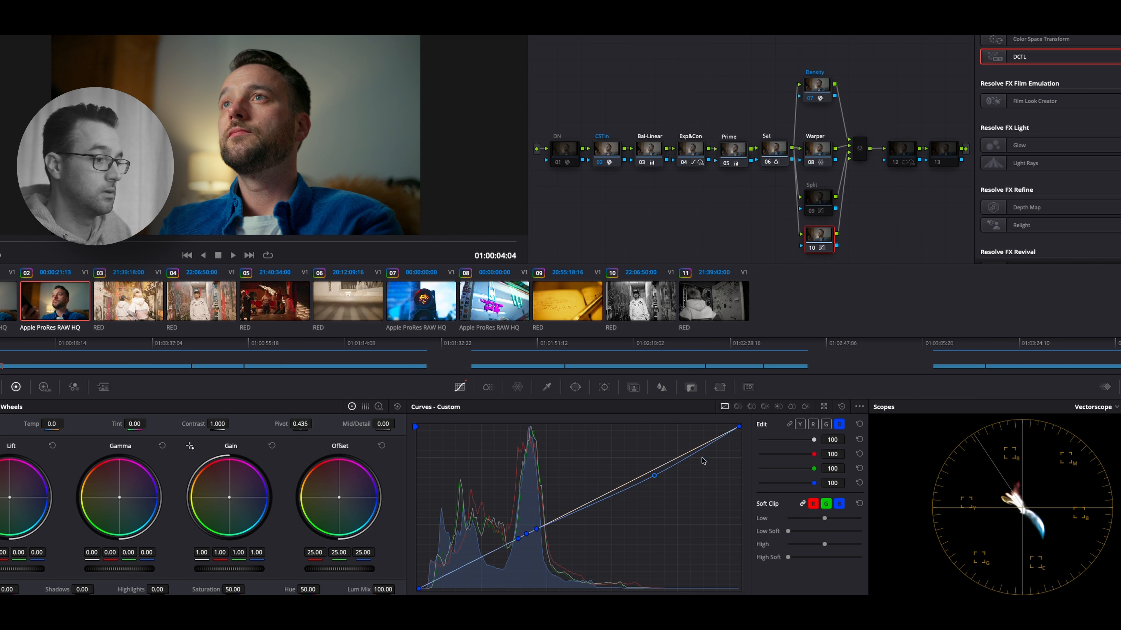
left_click(826, 425)
left_click(650, 473)
left_click_drag(650, 473, 652, 476)
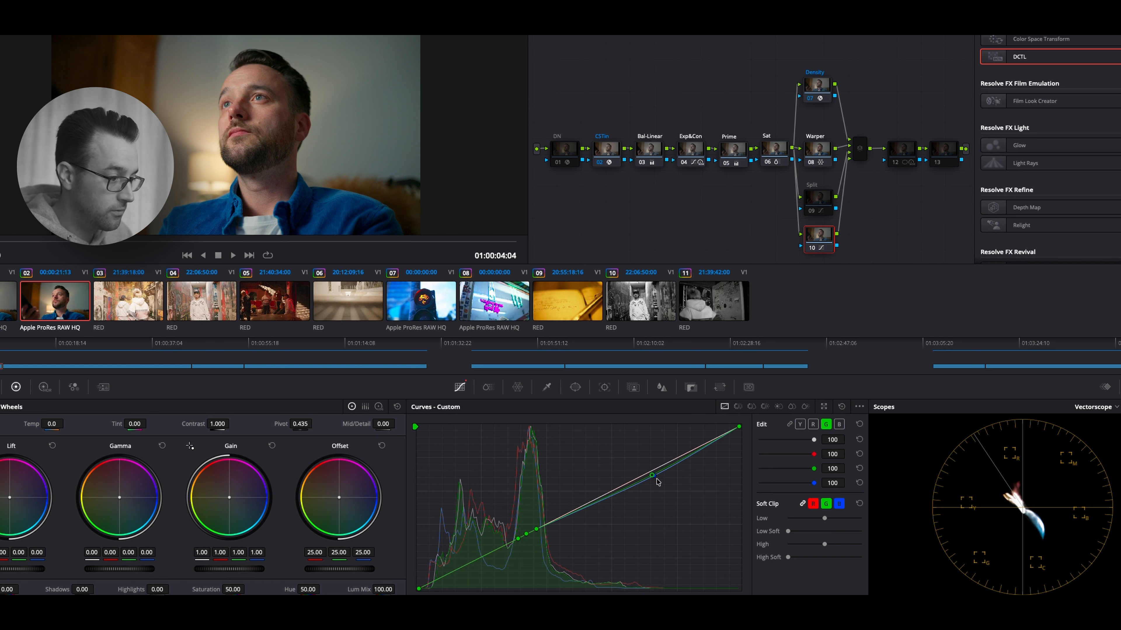
left_click(839, 424)
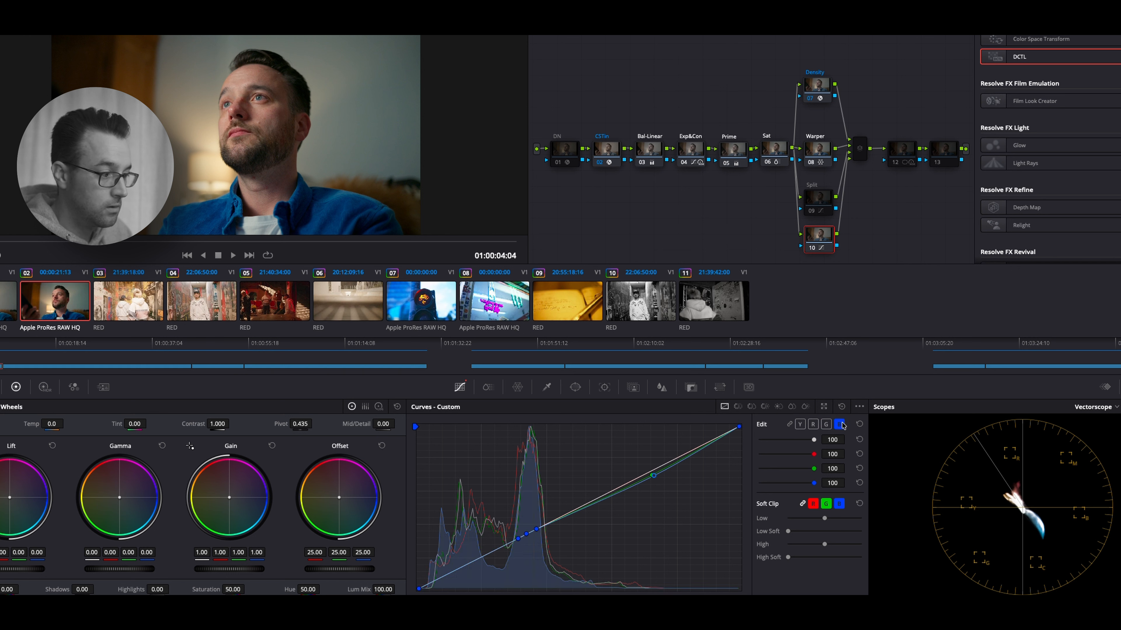
left_click_drag(653, 476, 655, 482)
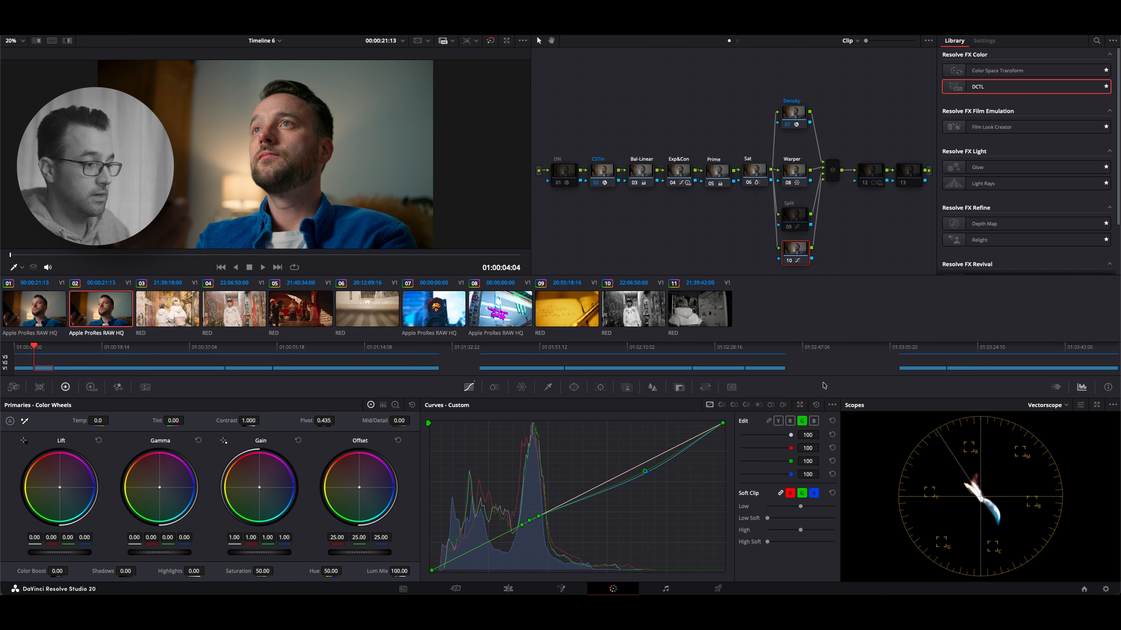
Pull down the shadows of the red and green curves with a point on each, and lower the green highlight point slightly more
left_click(789, 421)
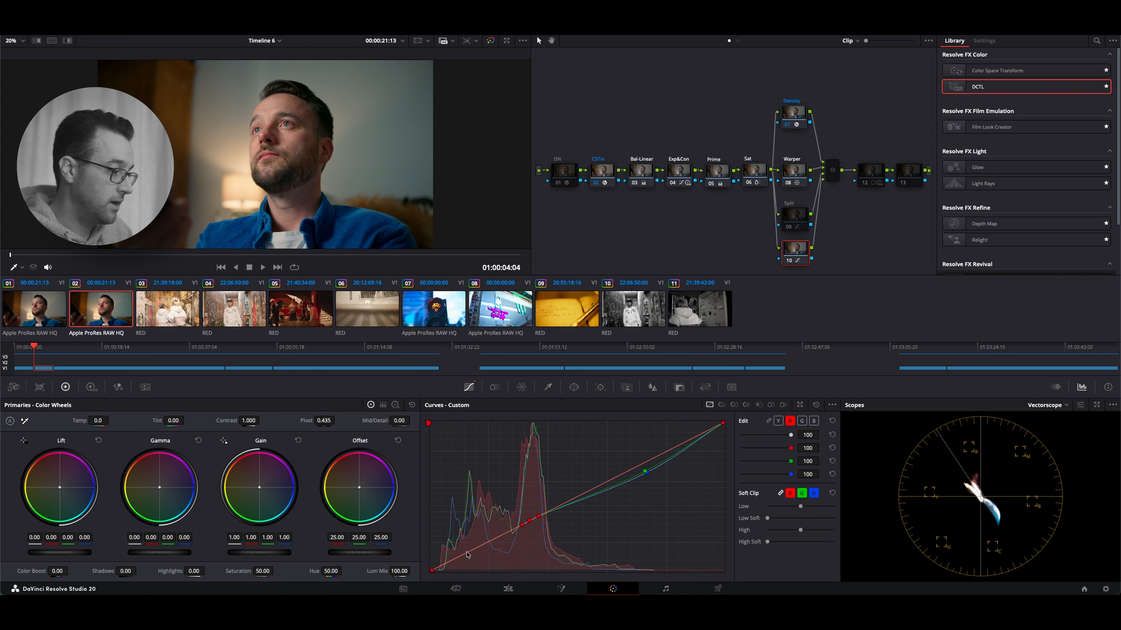
left_click_drag(468, 554, 470, 567)
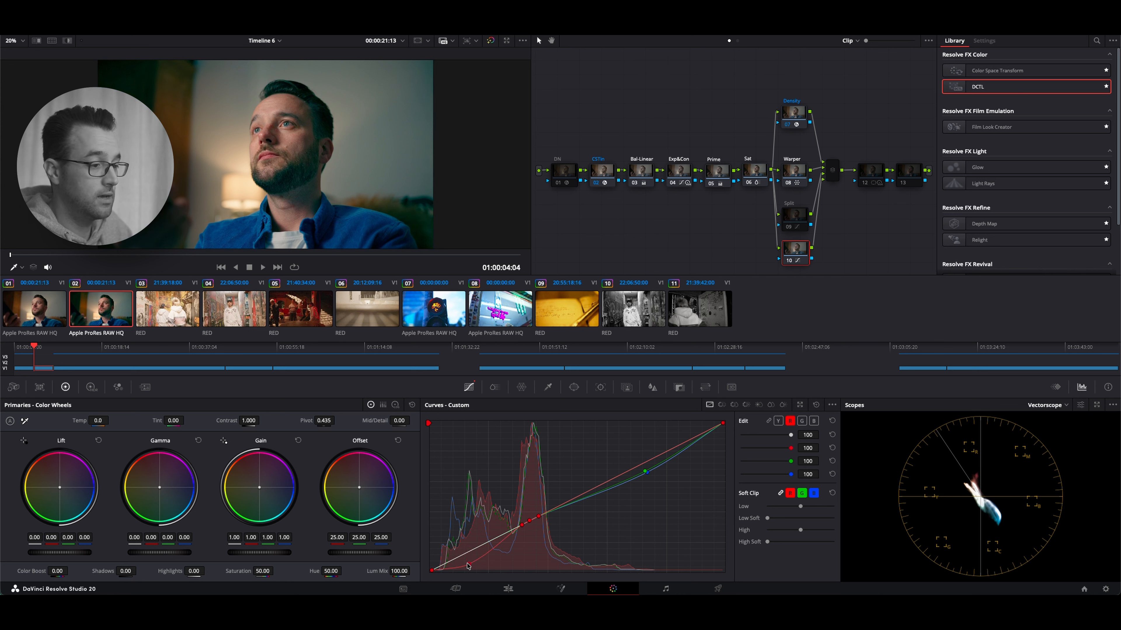
left_click(802, 421)
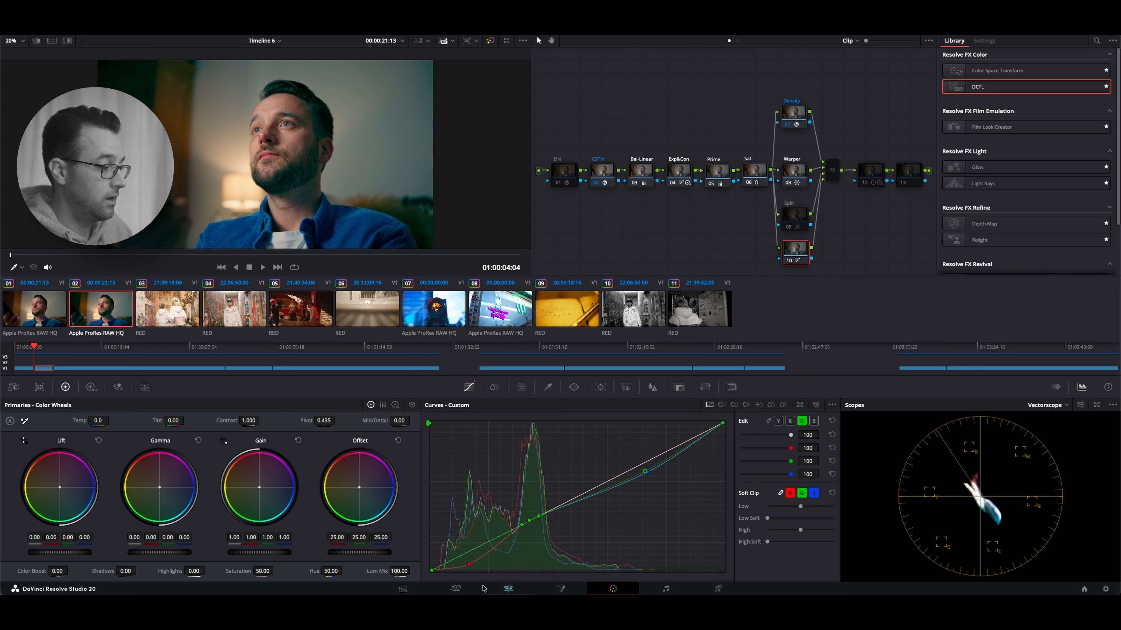
left_click_drag(465, 557, 468, 566)
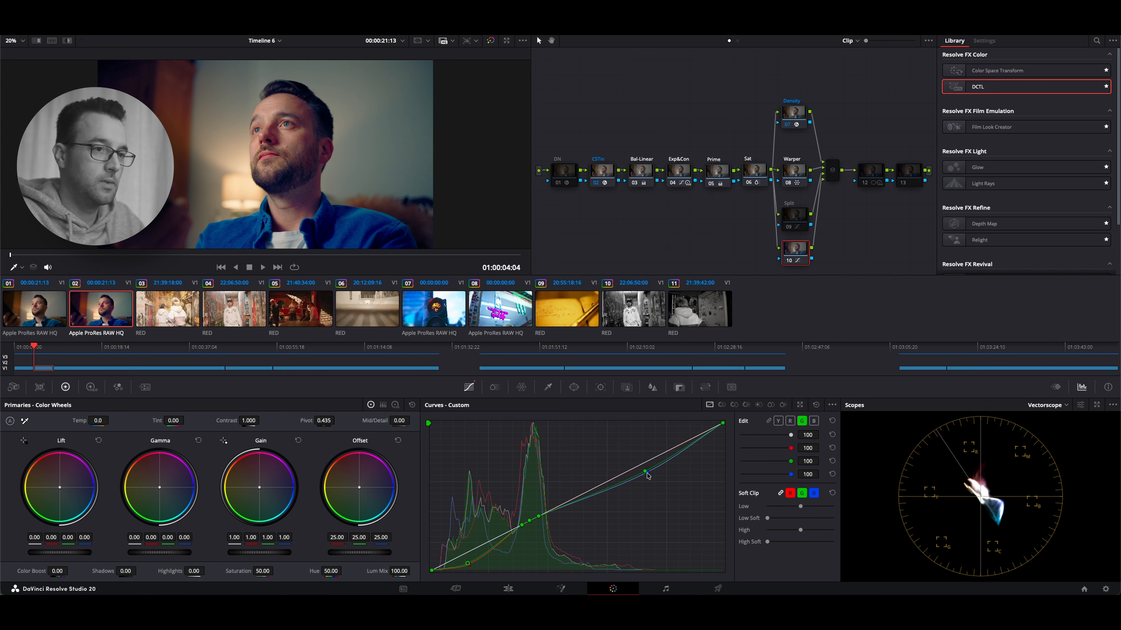
left_click_drag(646, 473, 651, 477)
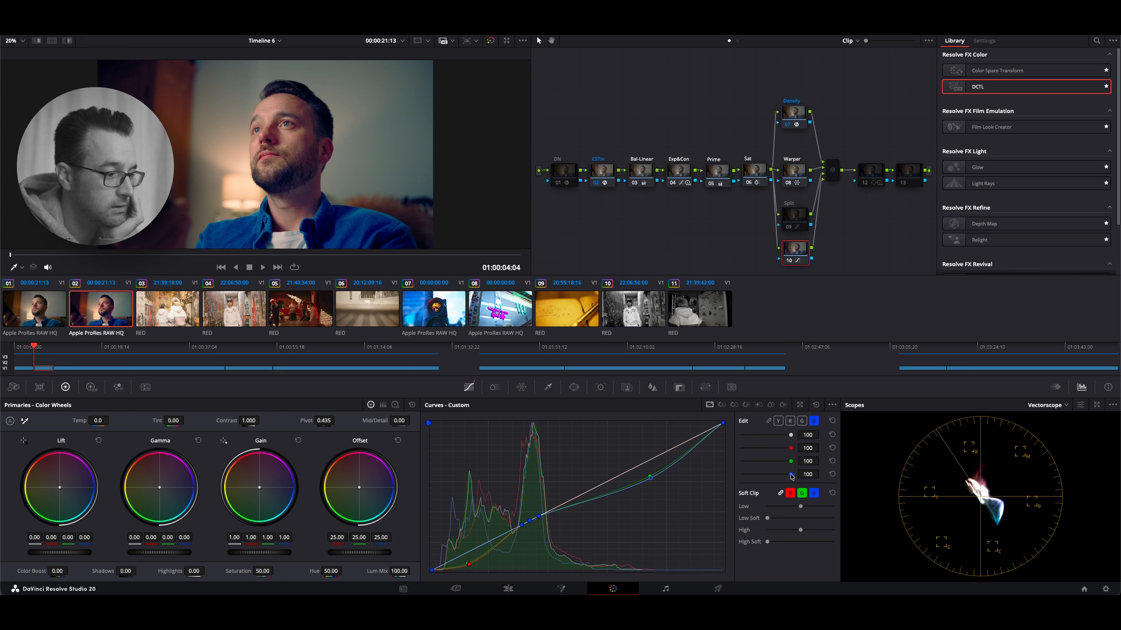
Reduce the custom curve intensities to 68 for red, 66 for green and 65 for blue
mouse_move(797, 475)
left_mouse_down()
mouse_move(781, 477)
mouse_move(784, 462)
left_mouse_up()
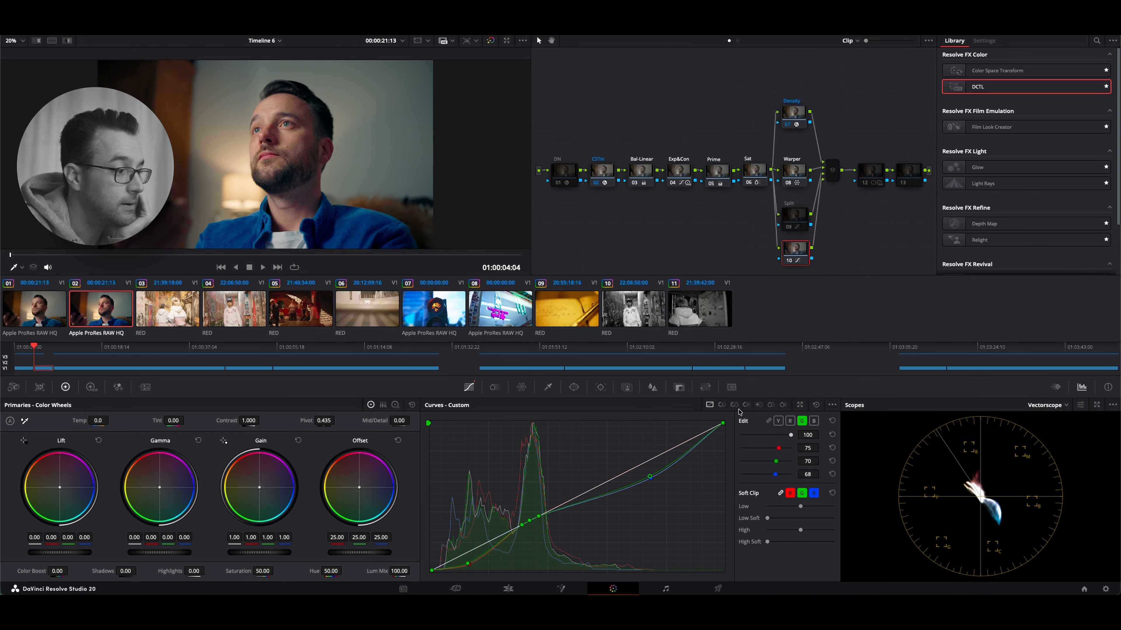
left_click(1100, 588)
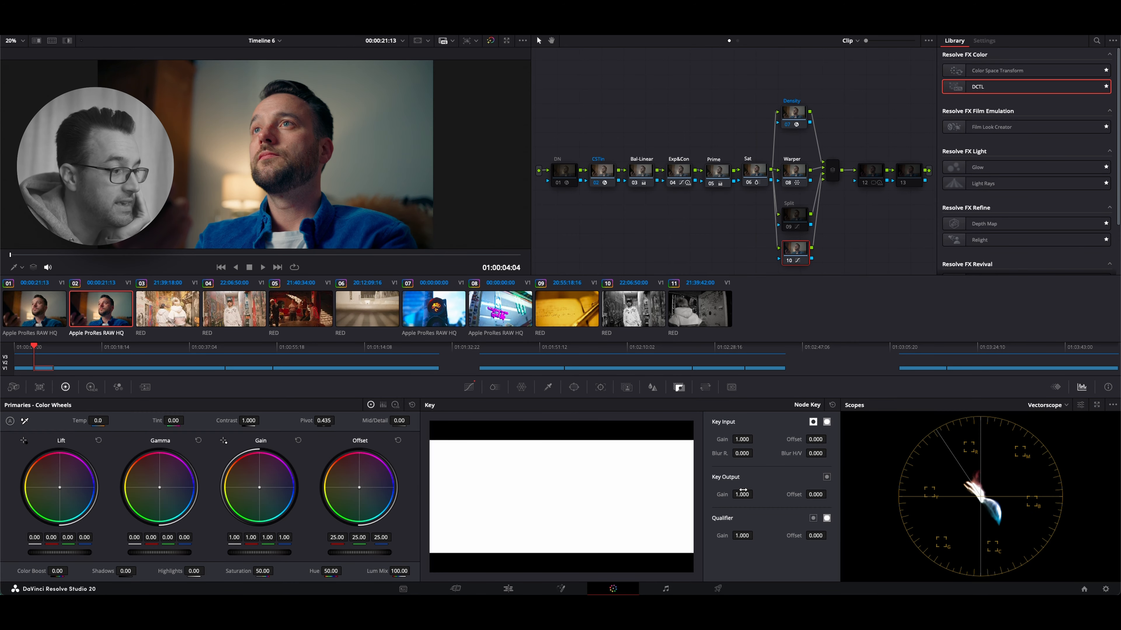
left_click(469, 387)
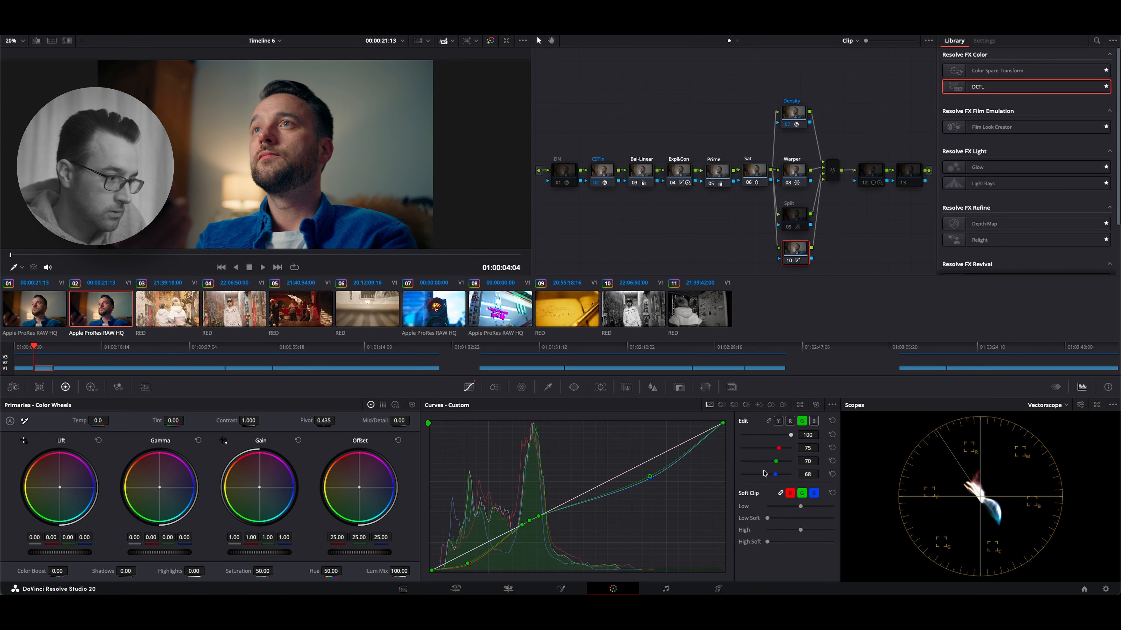
left_click_drag(779, 450, 773, 474)
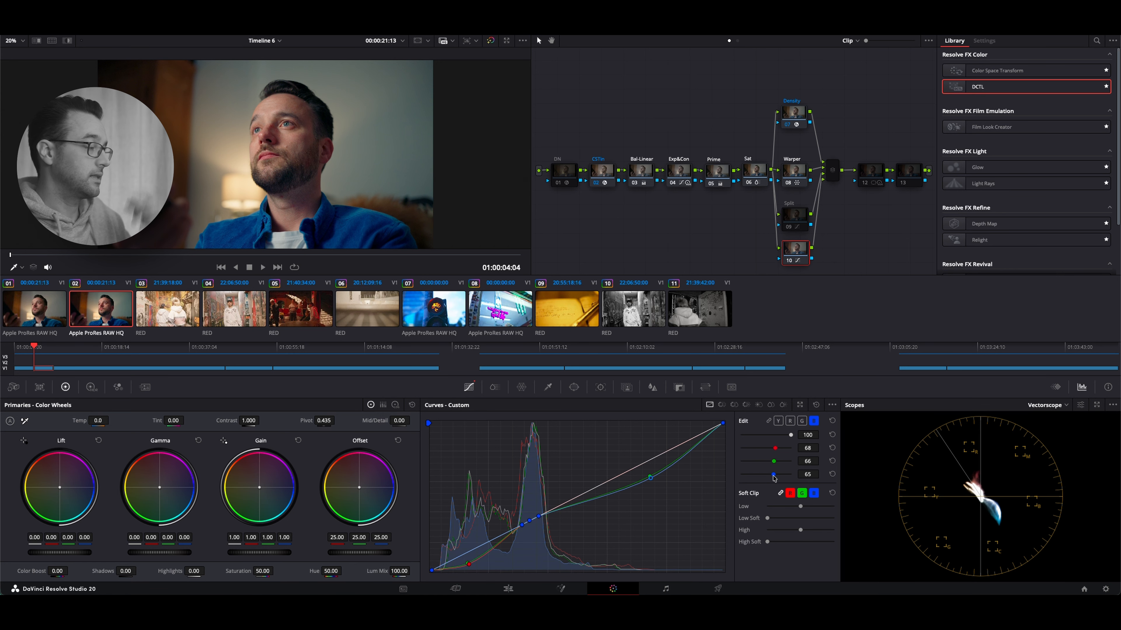
Set the blue curve intensity to 68 on the lowest parallel node and show the stills gallery
left_click_drag(773, 474, 775, 474)
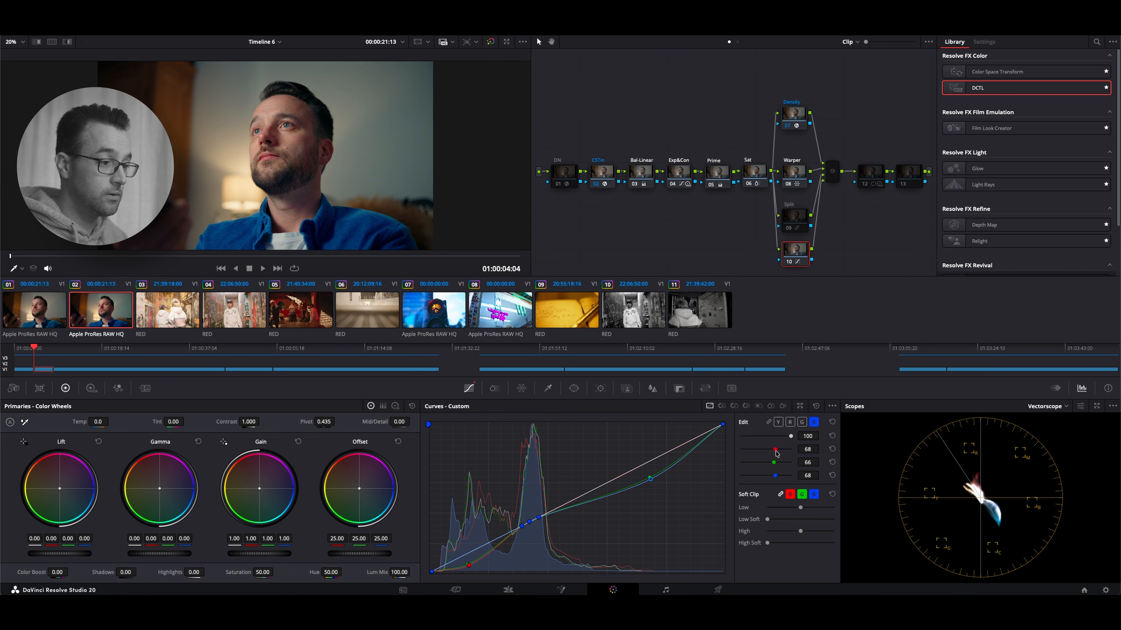
left_click(20, 29)
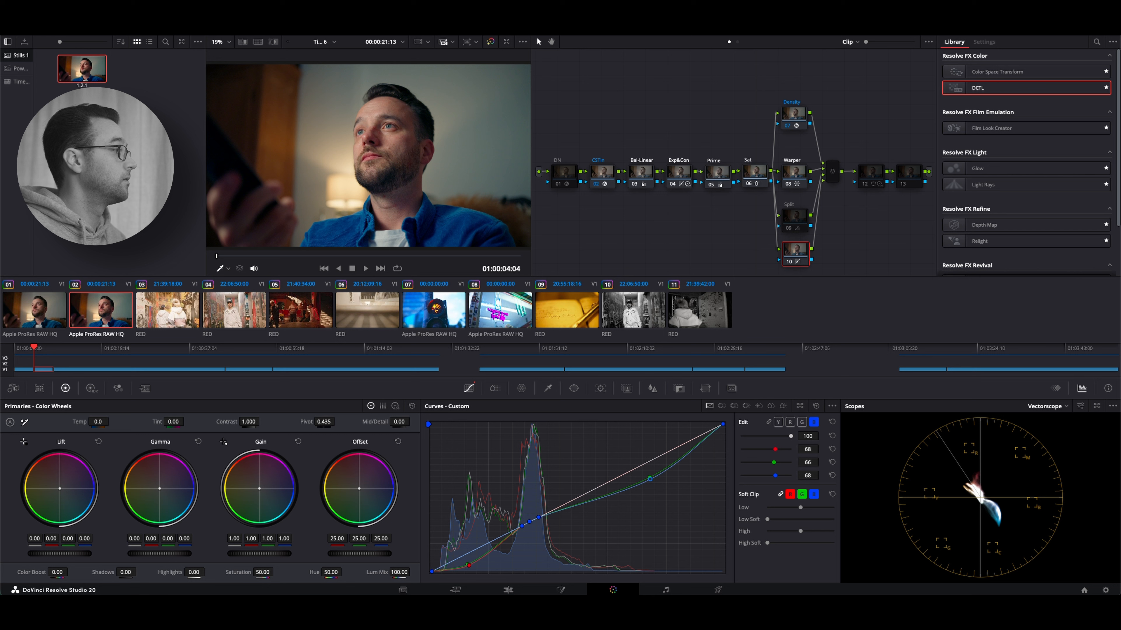
Reset the red, green and blue curves of the lowest parallel node, node 10, and delete that node
left_click(832, 449)
left_click(832, 461)
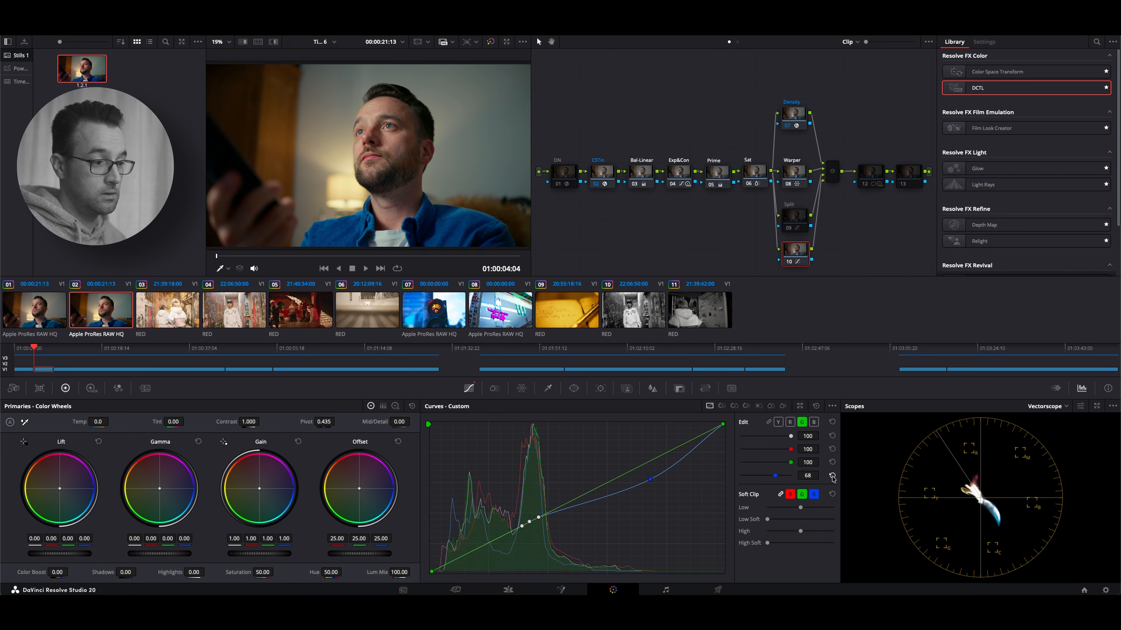
left_click(832, 475)
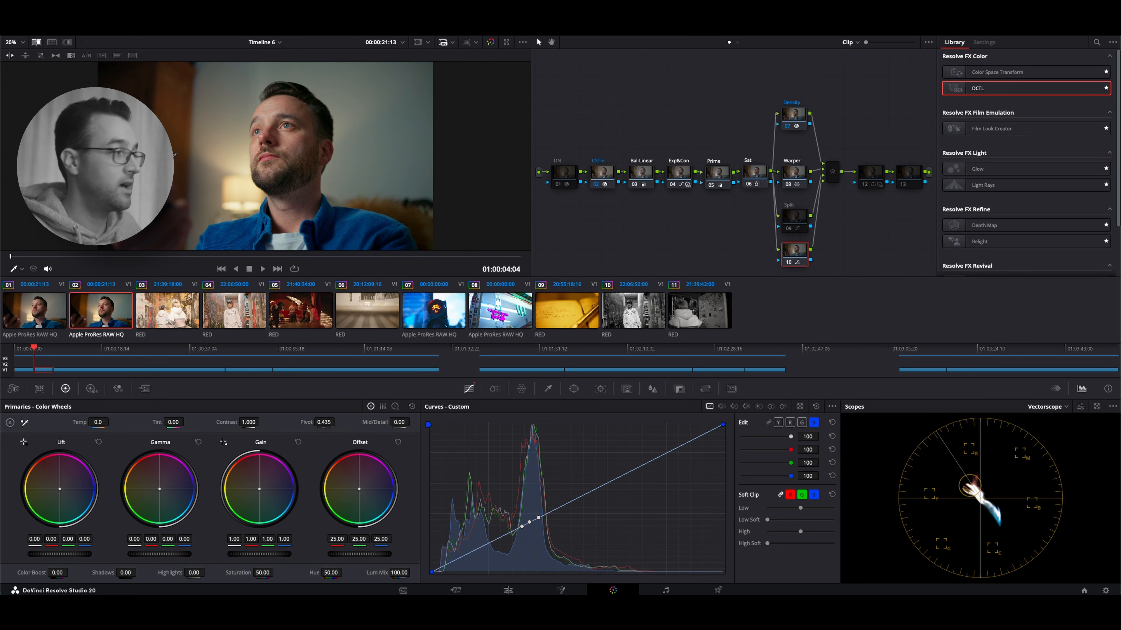
scroll(174, 155, "up", 1)
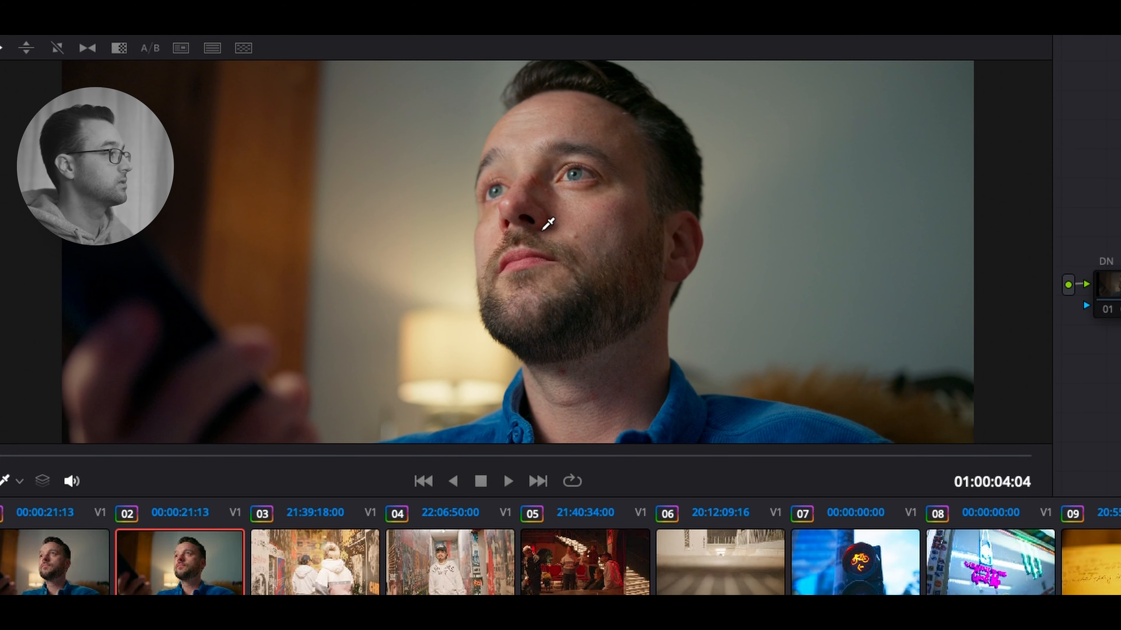
left_click(53, 44)
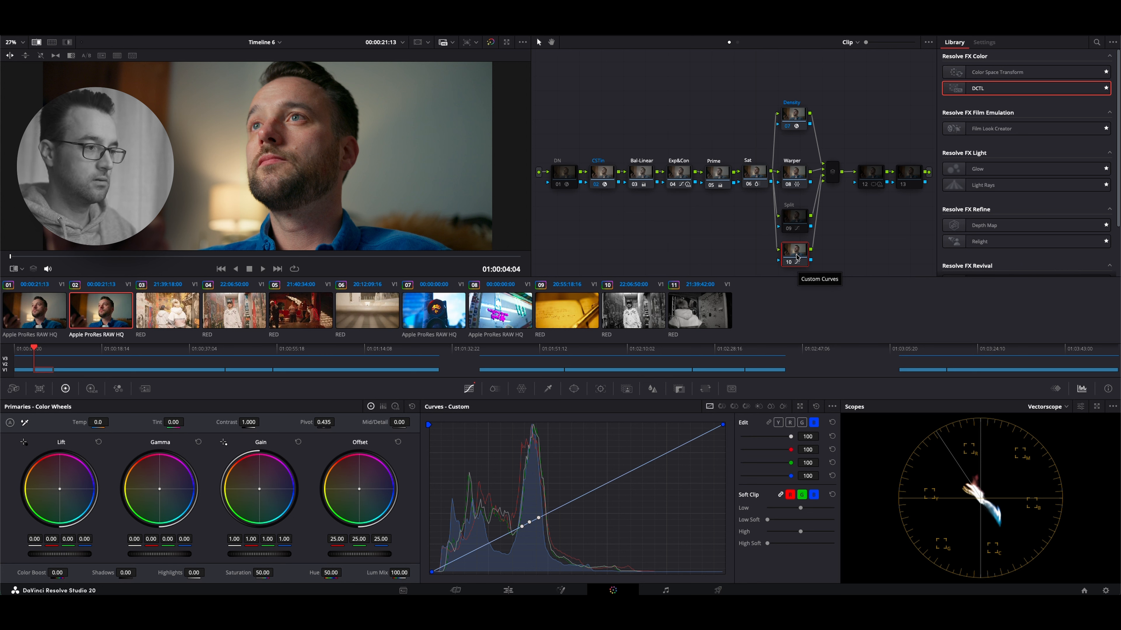
key("Delete")
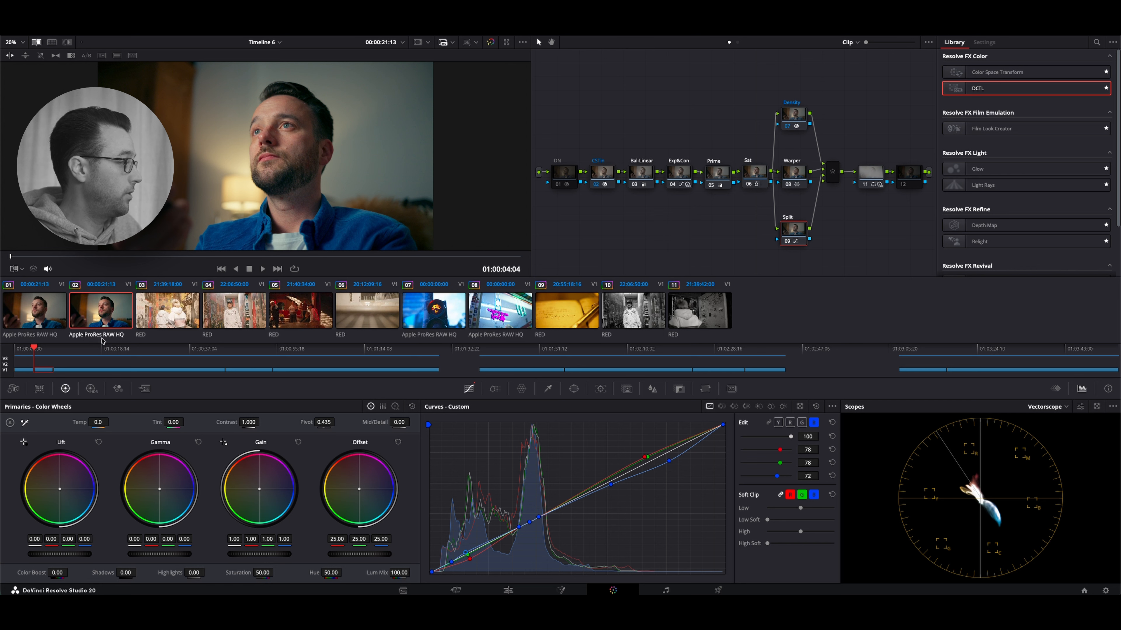
Look at clips 03 and 04 and return to clip 02
left_click(167, 311)
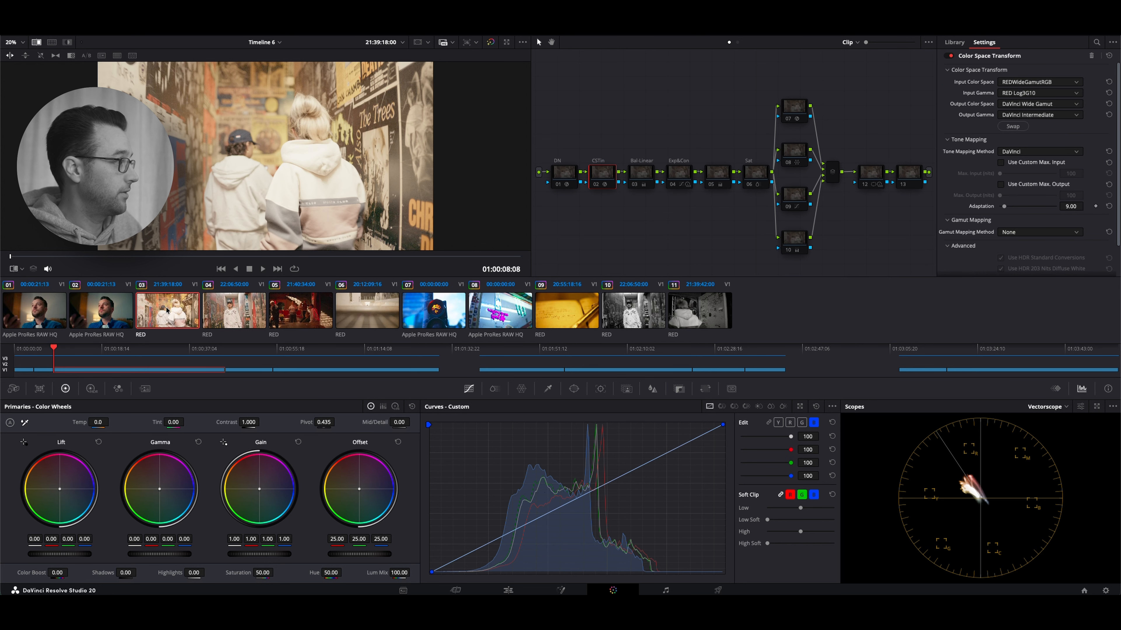
left_click(233, 314)
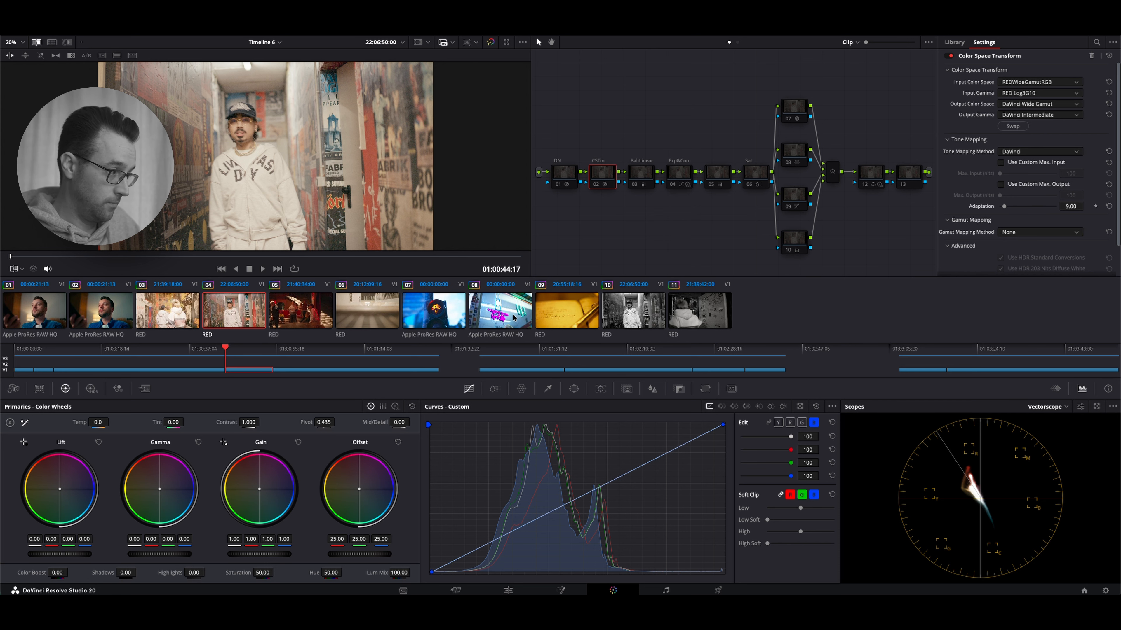
left_click(97, 334)
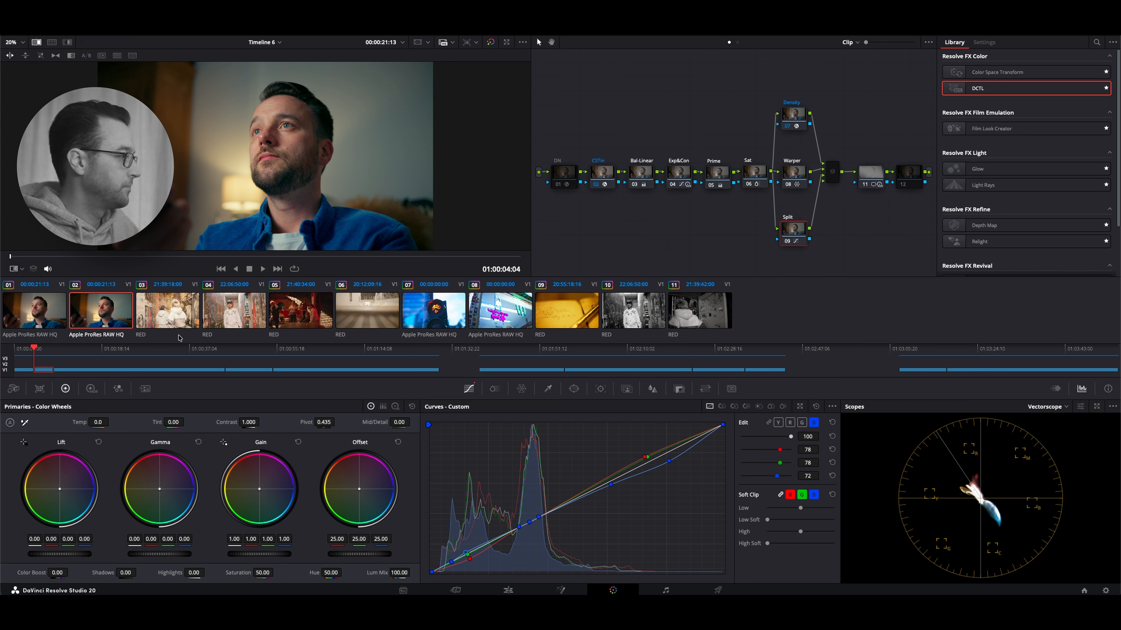
Enable every node after DN on clip 03, including the parallel nodes, and select its Split node
left_click(155, 316)
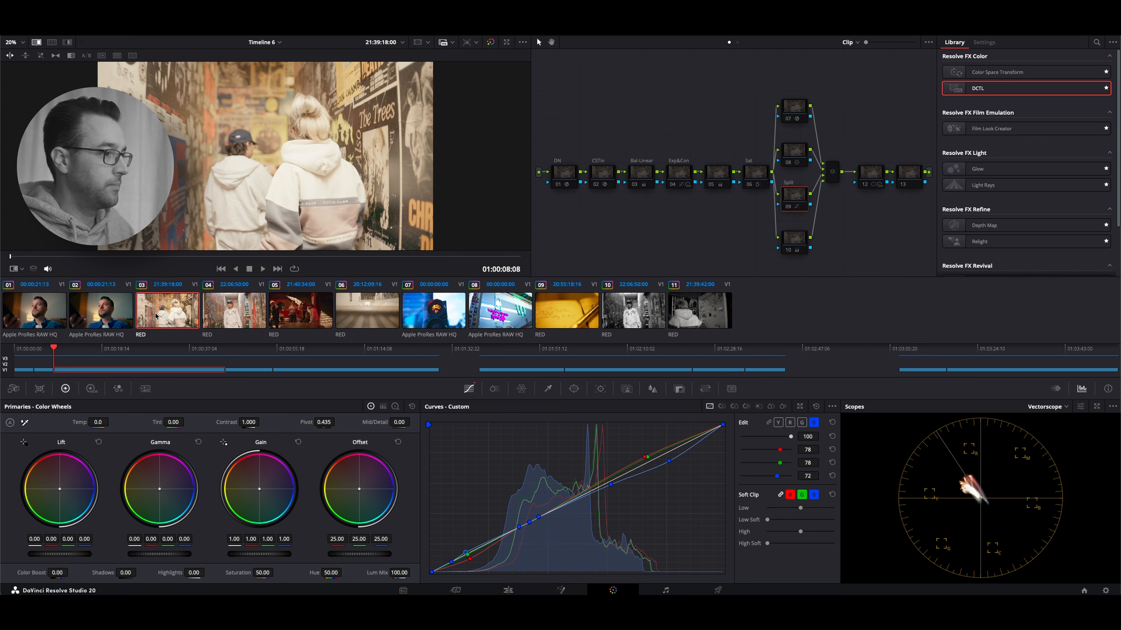
left_click_drag(609, 97, 901, 261)
key("super+d")
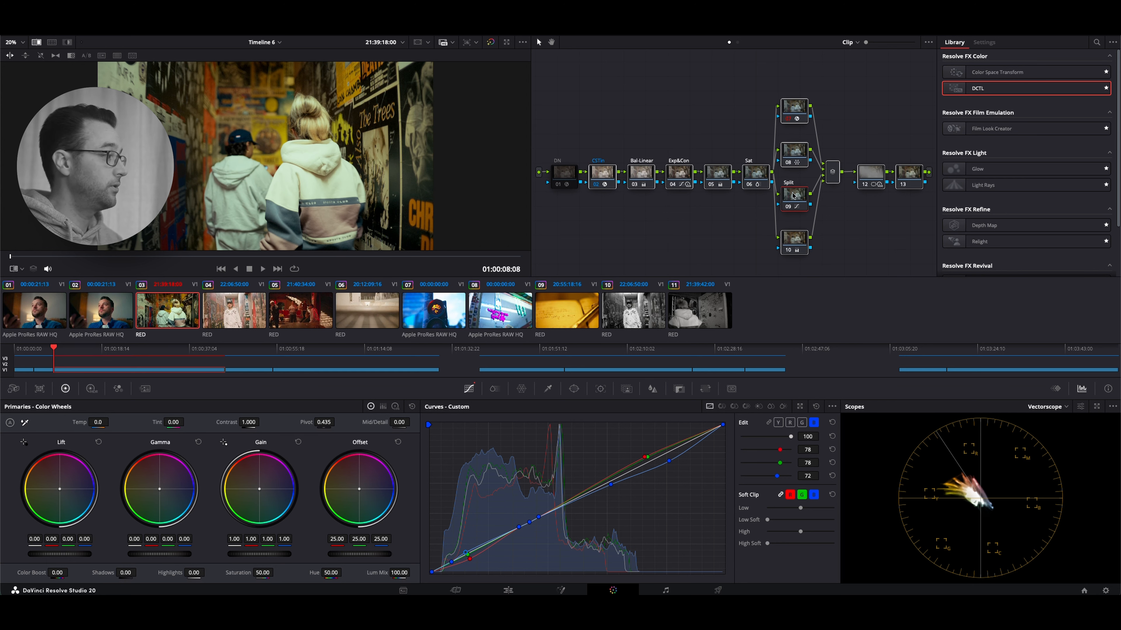
left_click(792, 207)
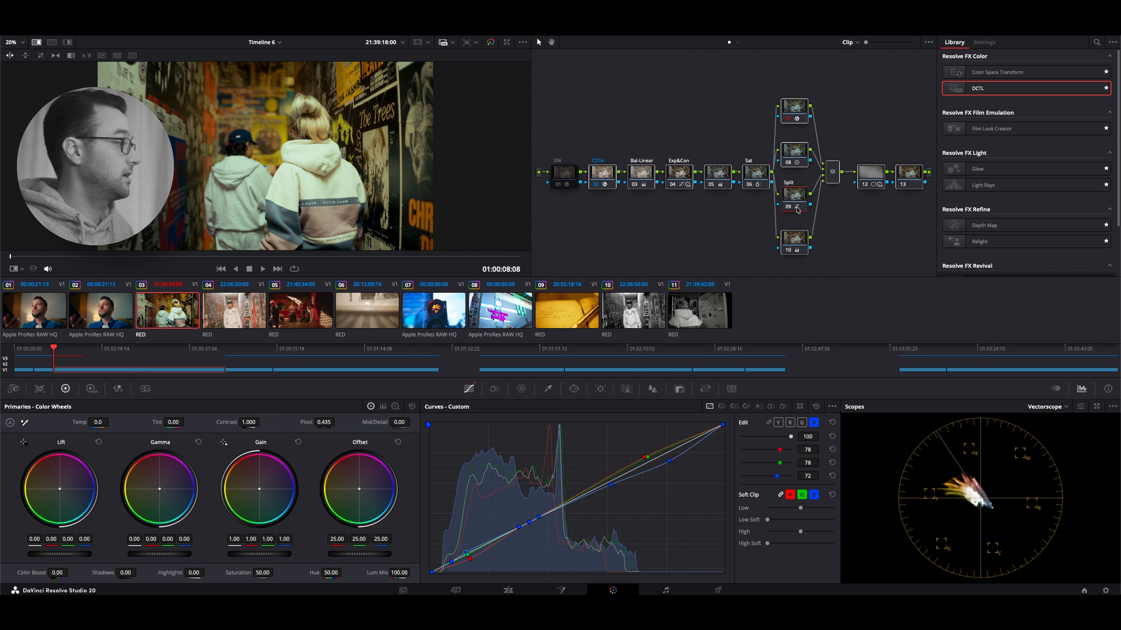
Enlarge the custom curves in a floating window and compare the Split node's curves on clips 02 and 03
left_click(106, 318)
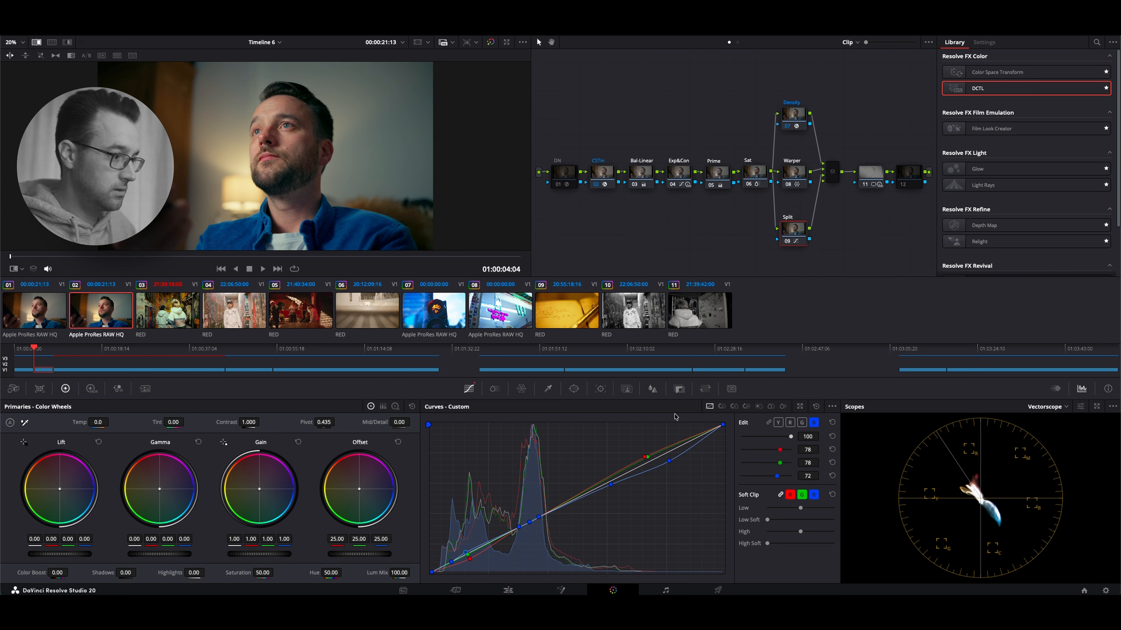
left_click(800, 406)
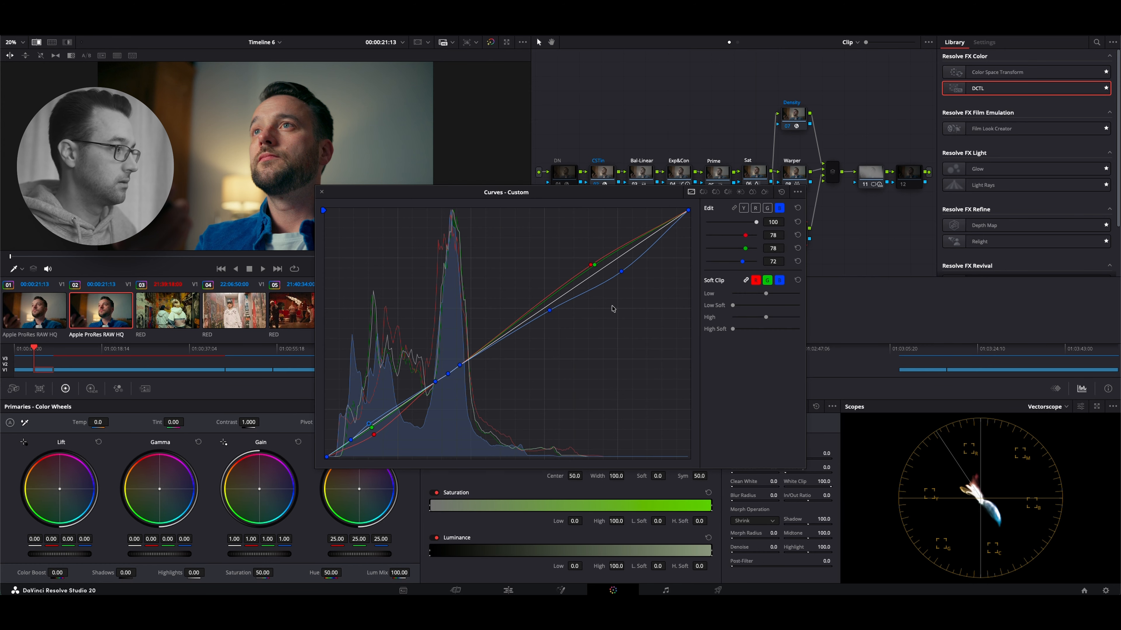
left_click_drag(432, 195, 569, 273)
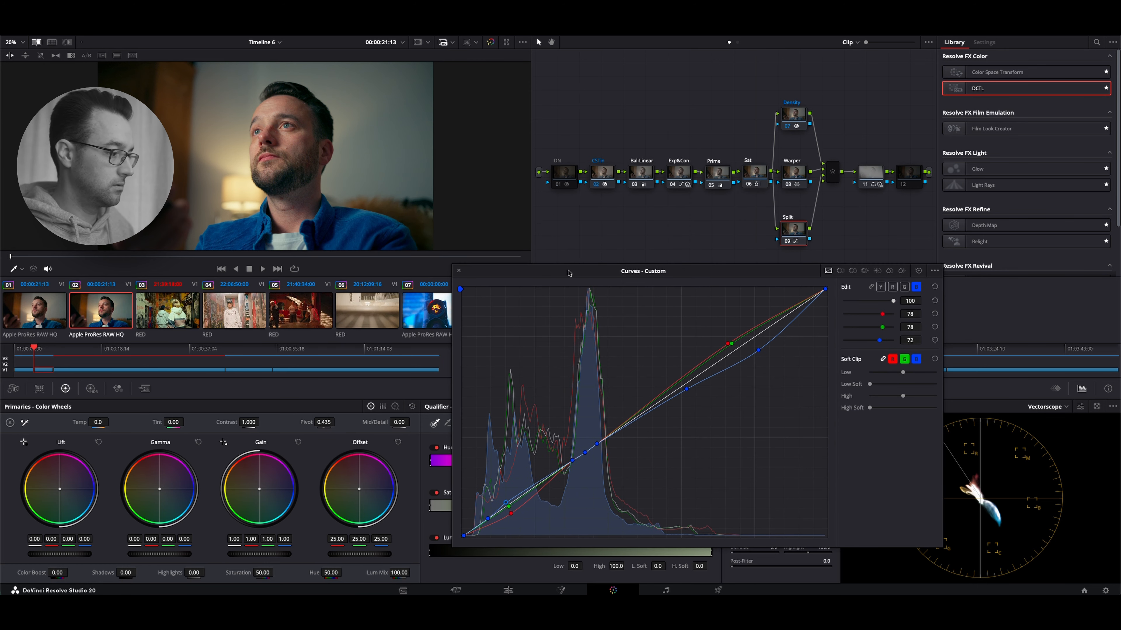
left_click(168, 308)
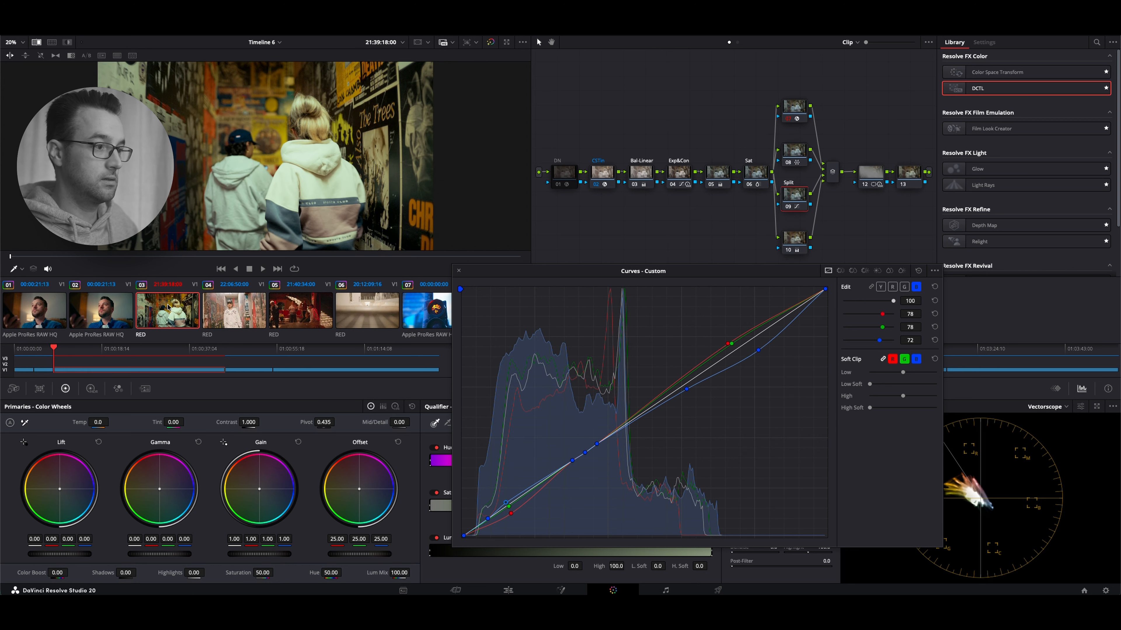
left_click(108, 310)
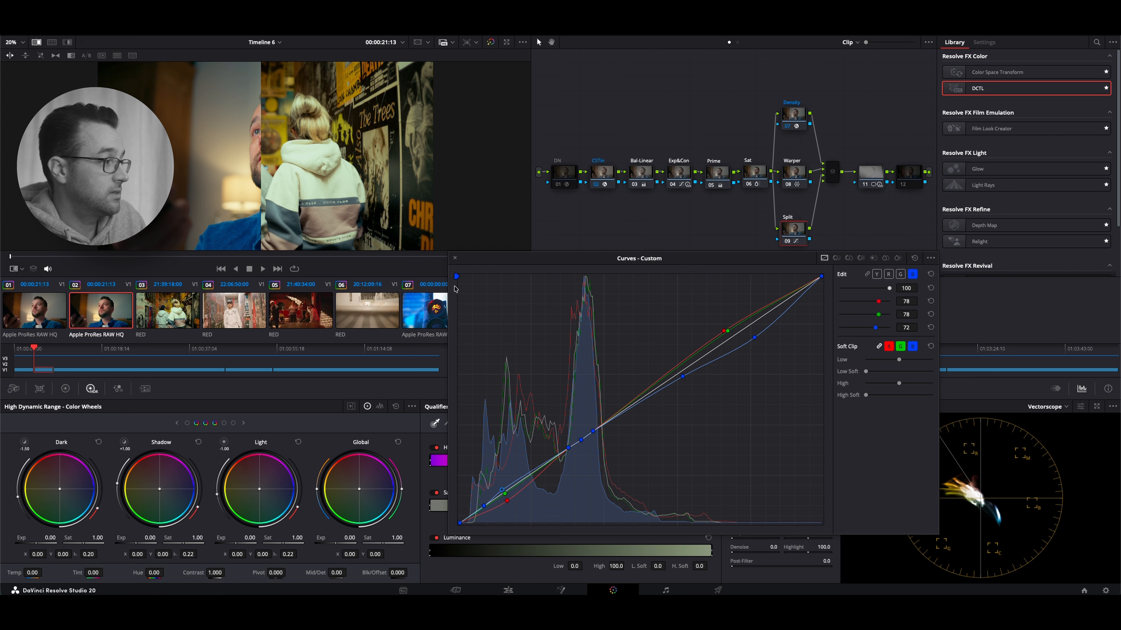
left_click(455, 258)
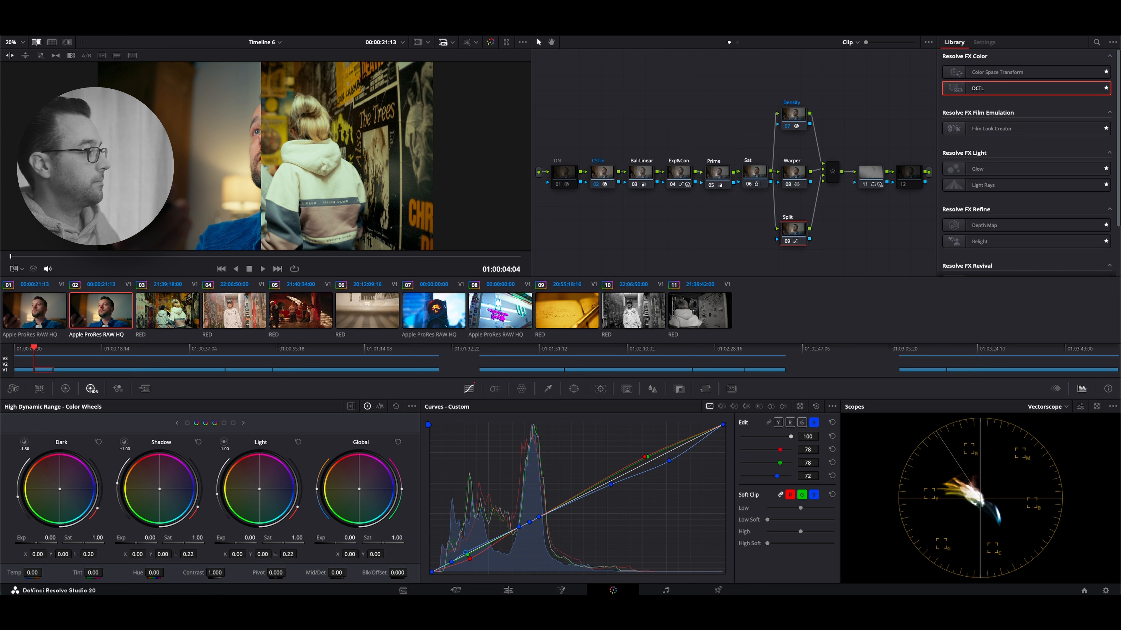
Examine the Exp&Con node's curve and HDR global exposure on clip 03
left_click(167, 297)
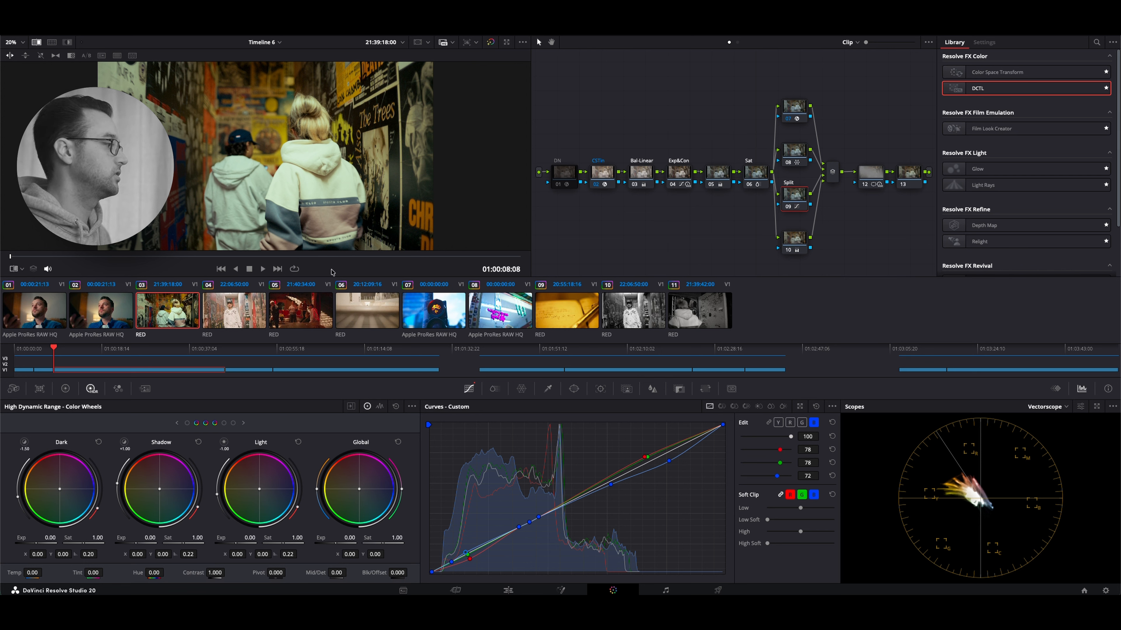
left_click(110, 306)
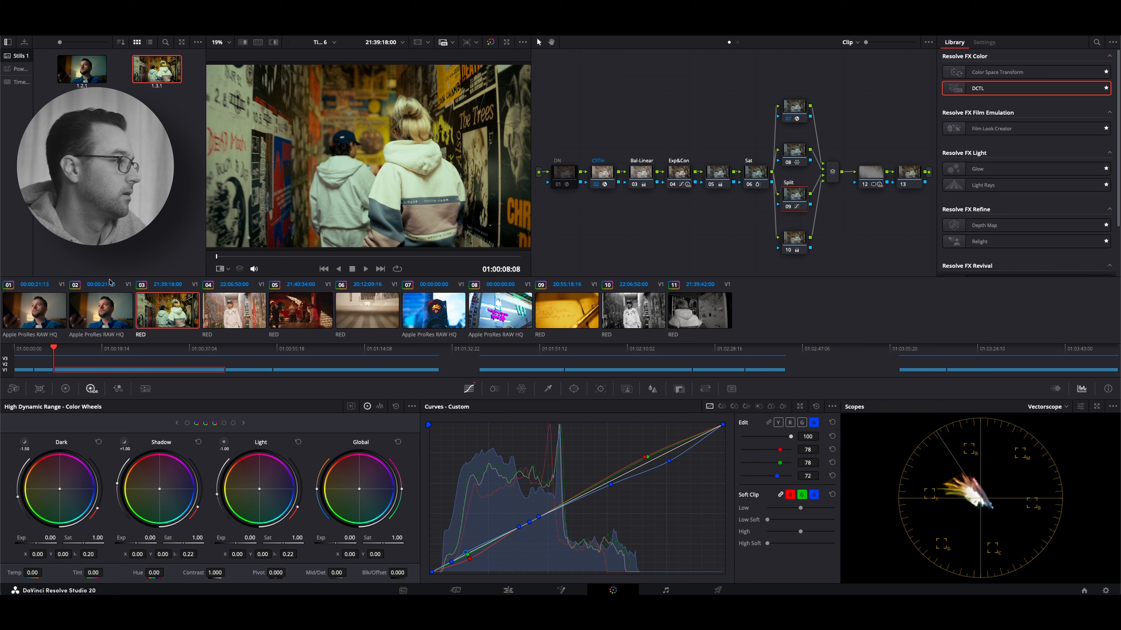
left_click(674, 176)
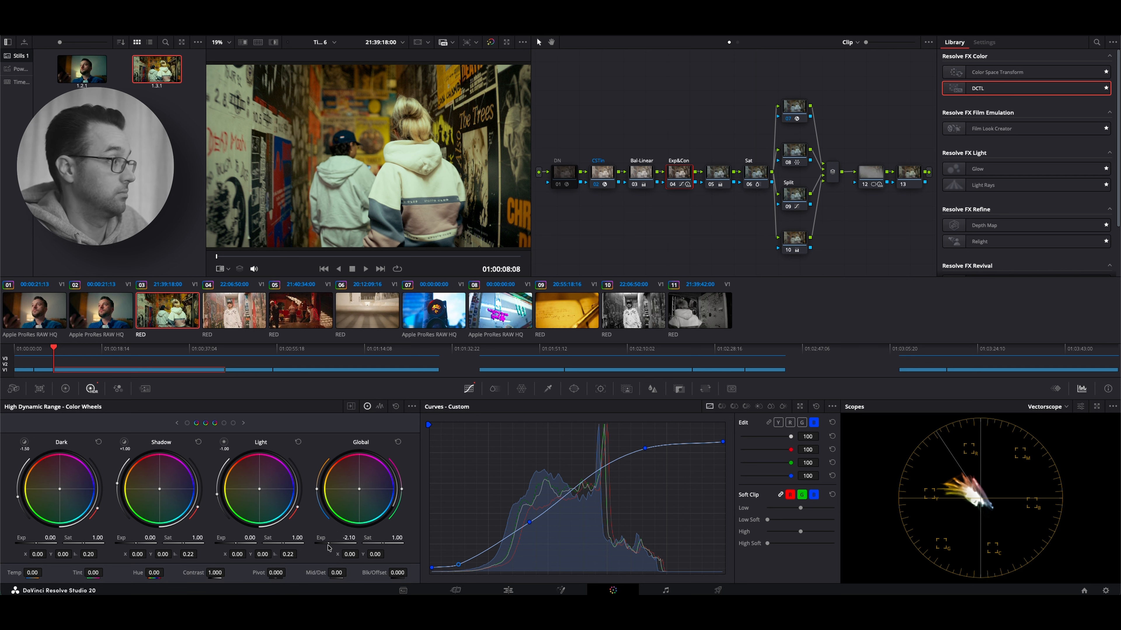
Wipe clip 03 against the gallery still of clip 02 and shift the wipe line across the frame
left_click(82, 69)
left_click(243, 43)
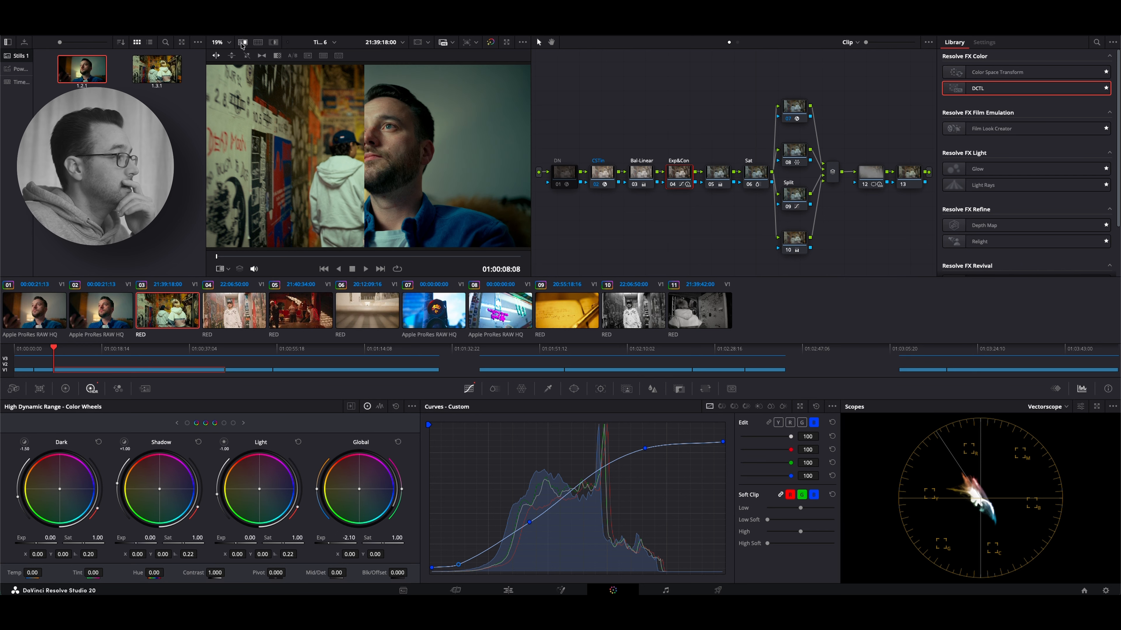
scroll(369, 151, "down", 2)
left_click_drag(369, 149, 318, 139)
left_click_drag(422, 139, 289, 144)
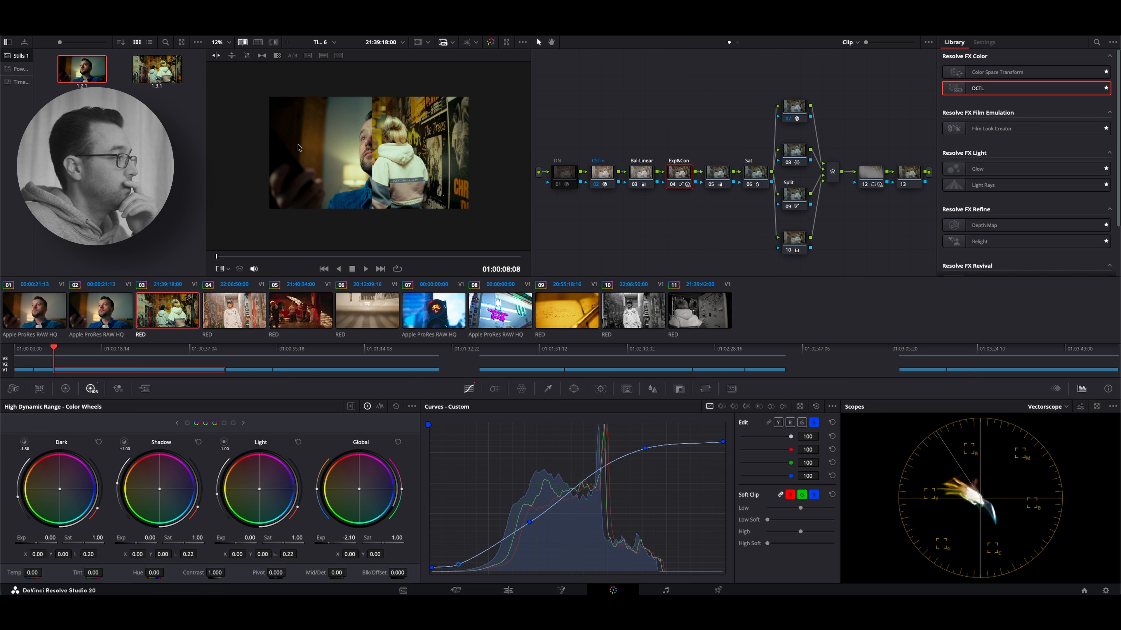
Hide the stills gallery and examine the wipe between clips 02 and 03 in full screen
left_click(20, 29)
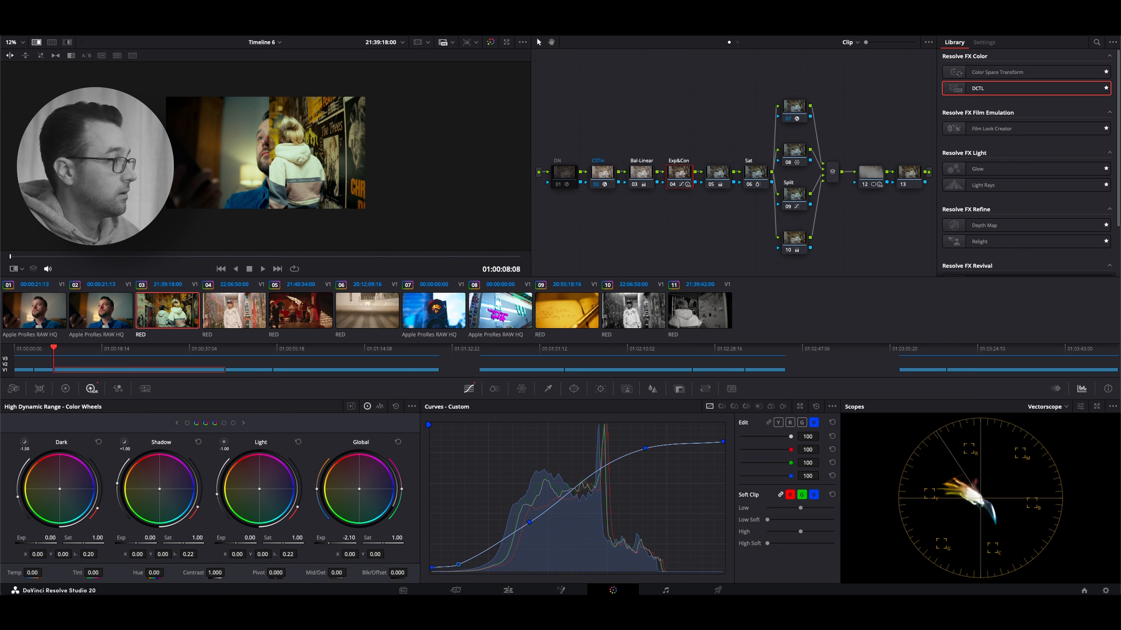
left_click(20, 29)
key("super+f")
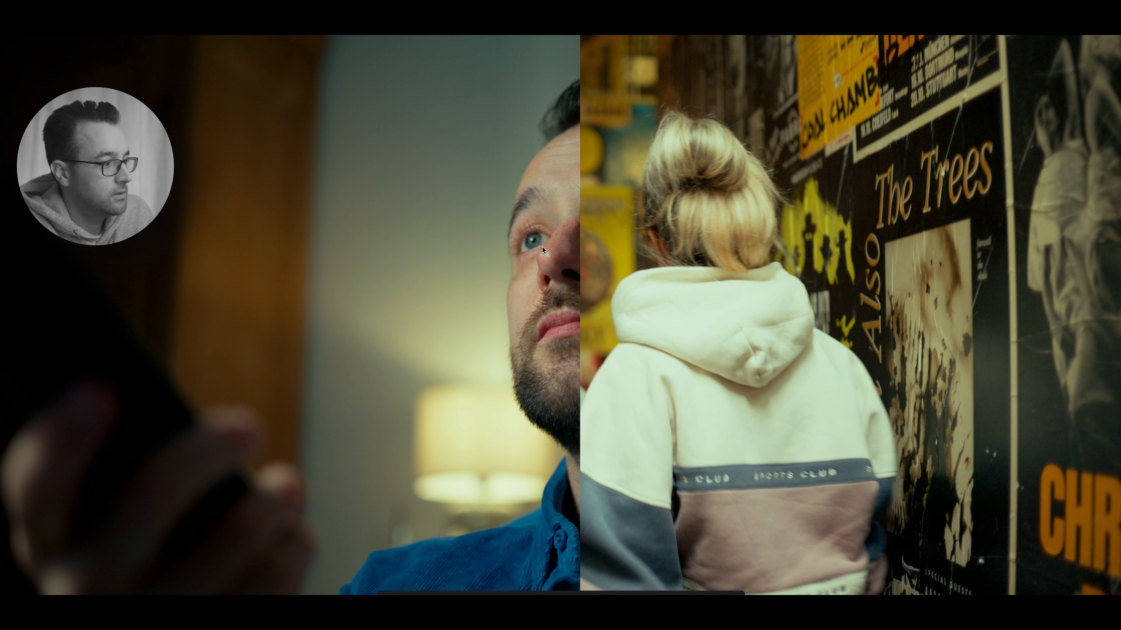
key("Escape")
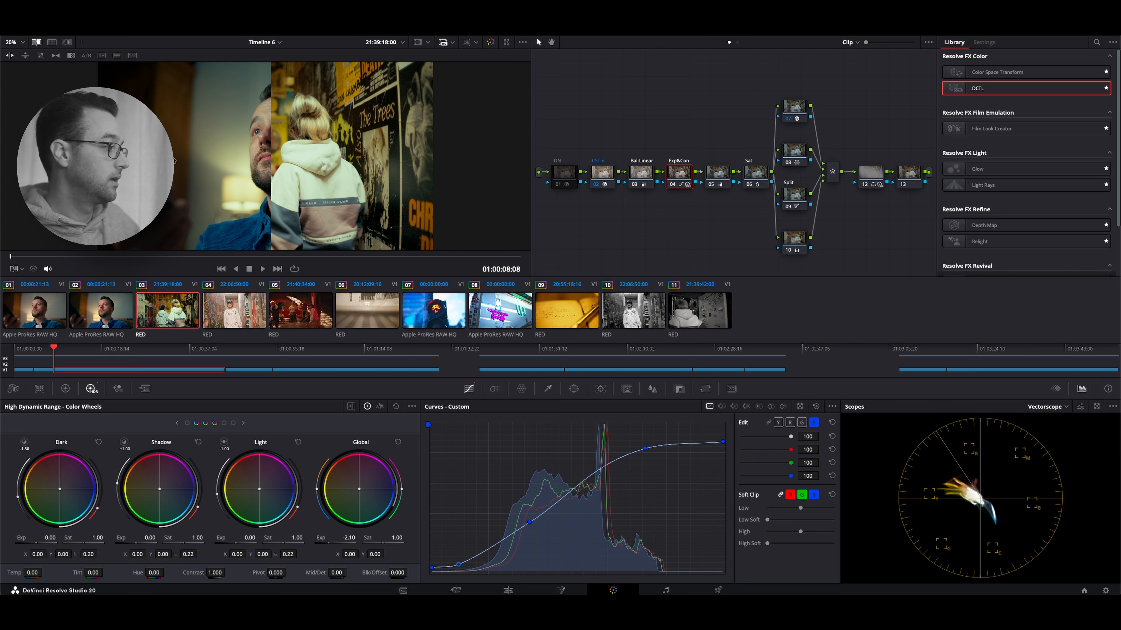
Compare the plain graded frames of clips 02 and 03 in full screen, one after the other
left_click(111, 318)
left_click(167, 311)
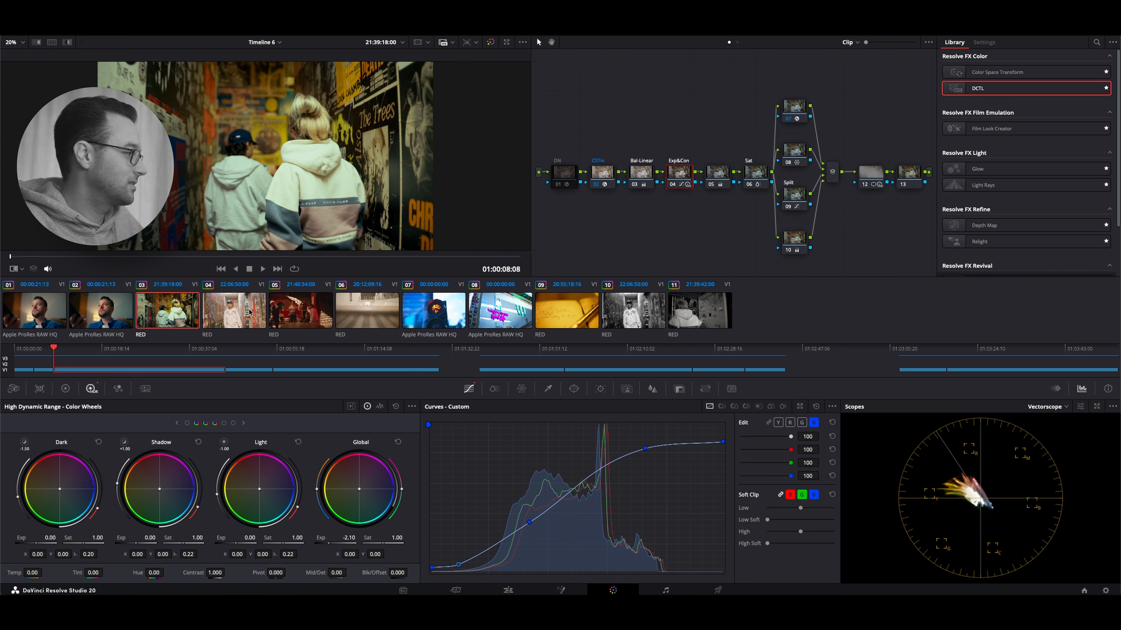
left_click(122, 314)
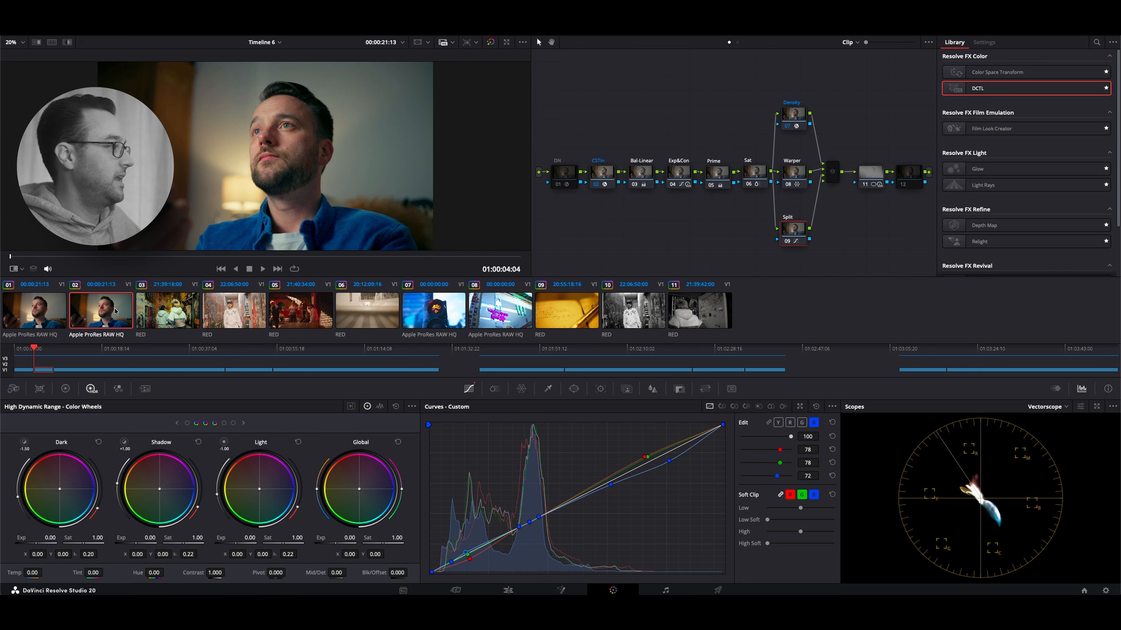
key("super+f")
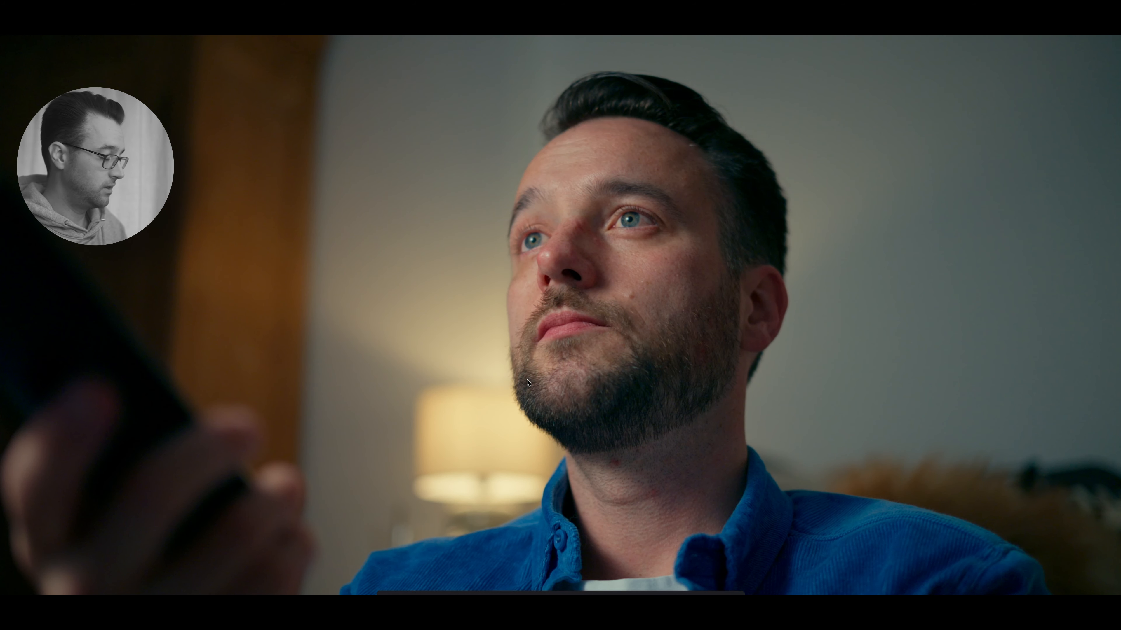
key("super+f")
left_click(177, 308)
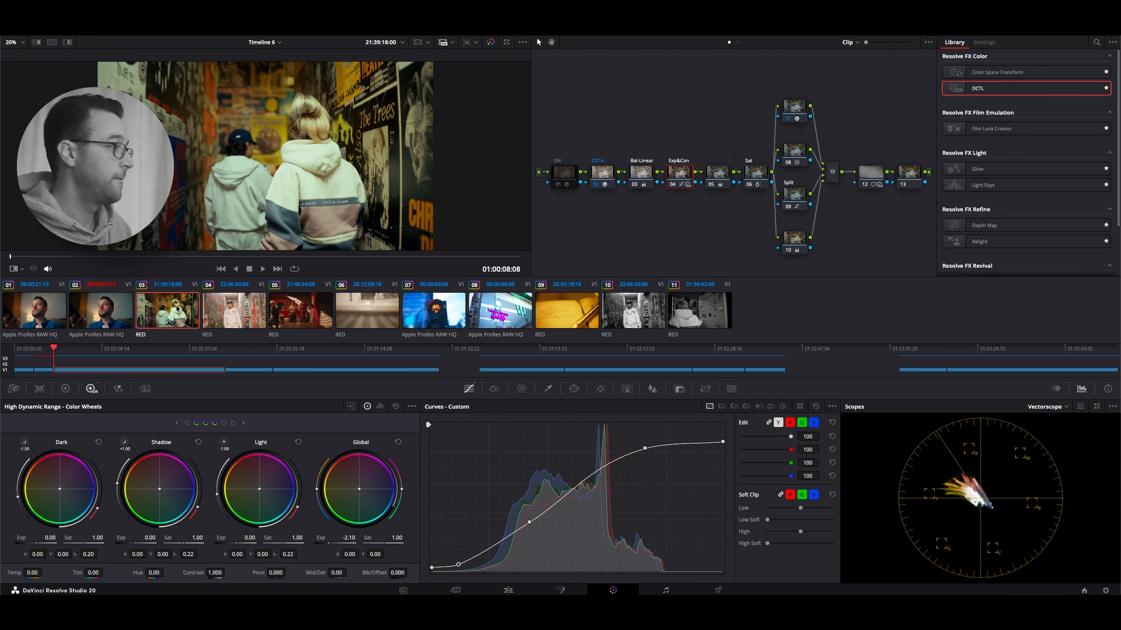
key("super+f")
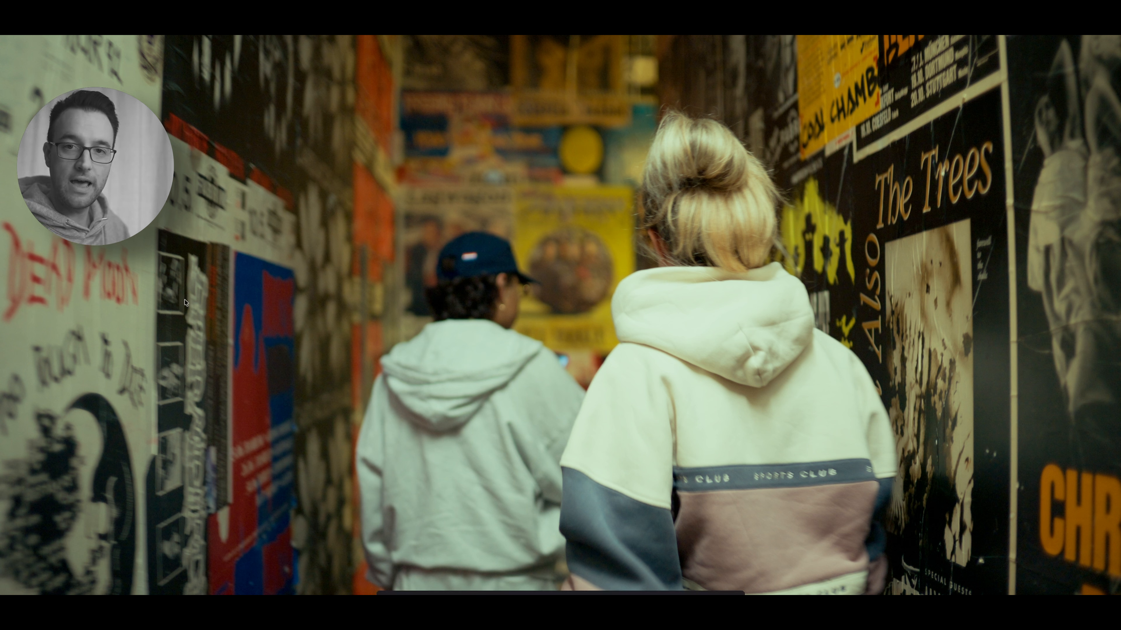
key("super+f")
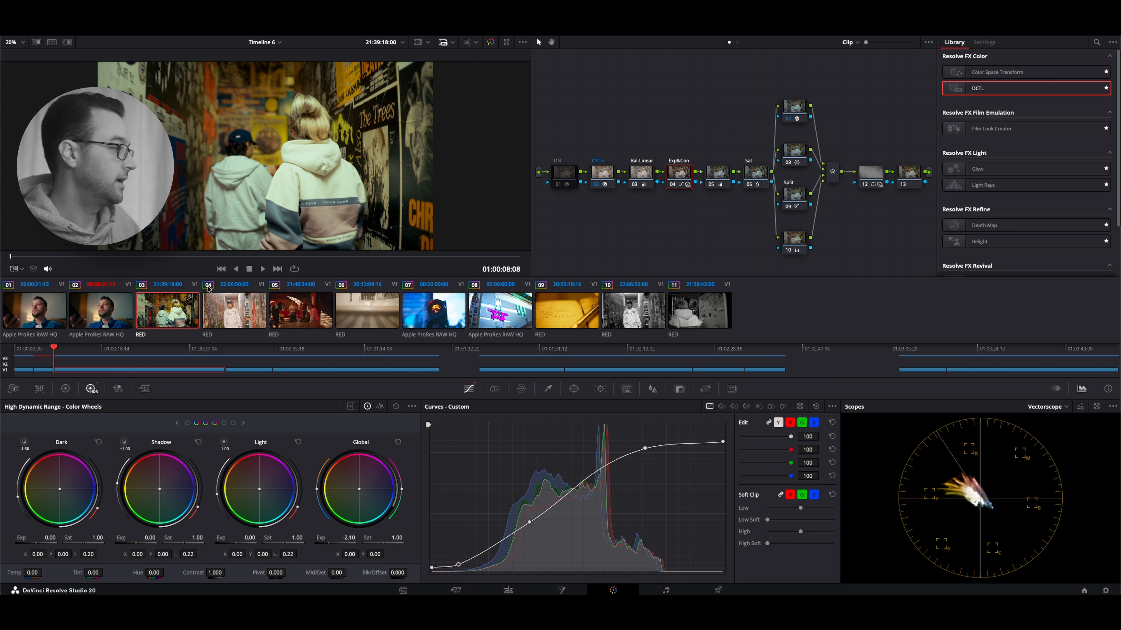
Switch to clip 04 and enable all nodes of its grade together
left_click(247, 314)
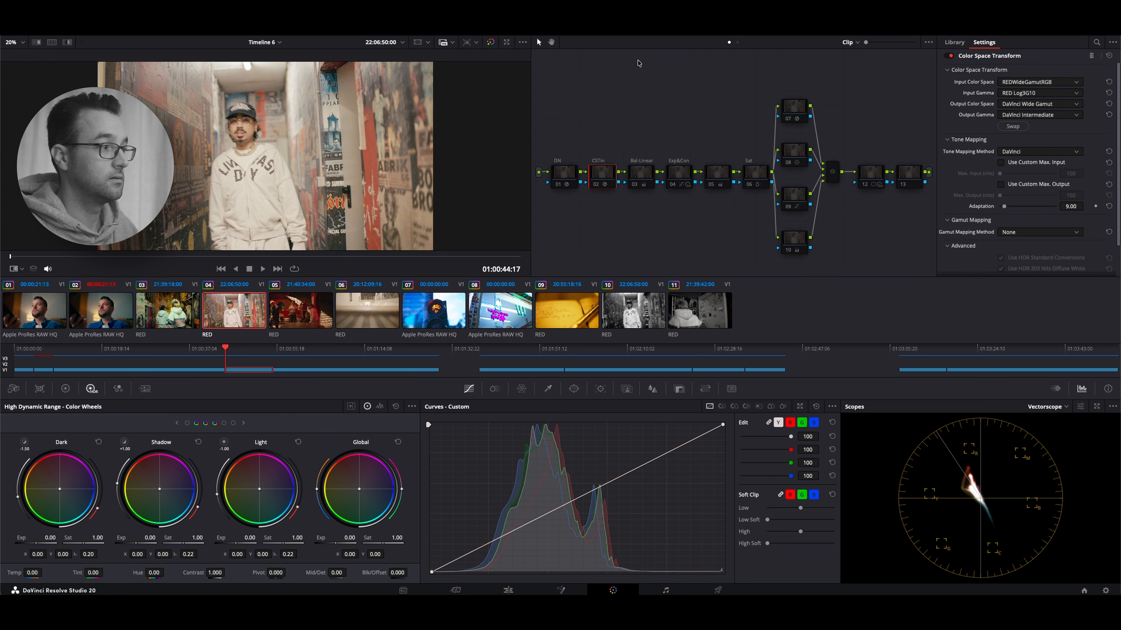
left_click_drag(597, 88, 911, 261)
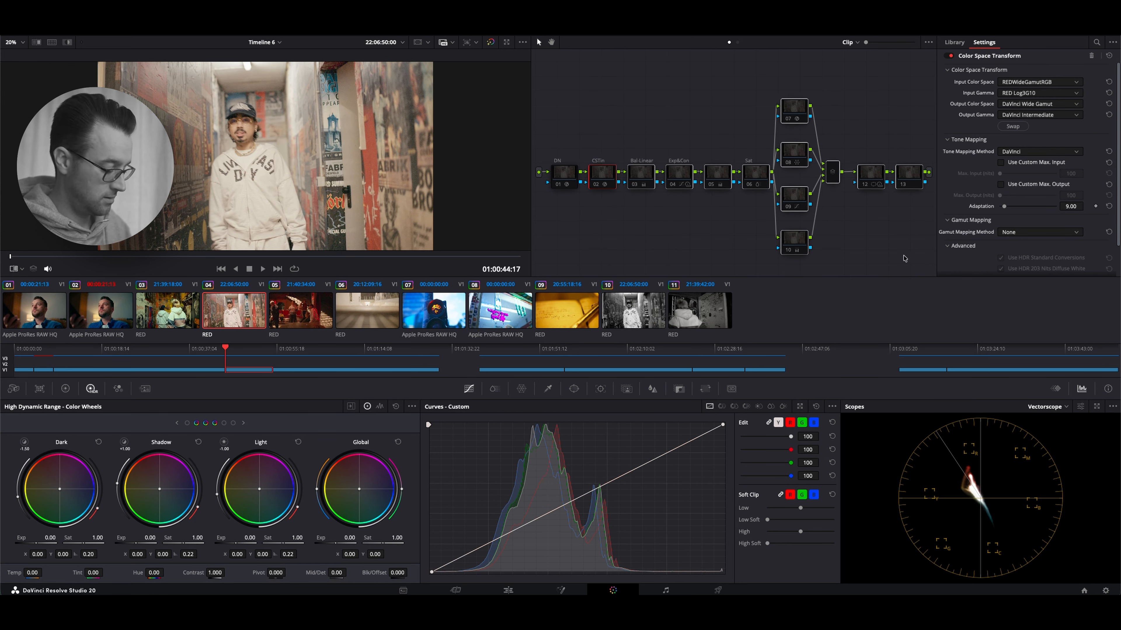
key("ctrl+d")
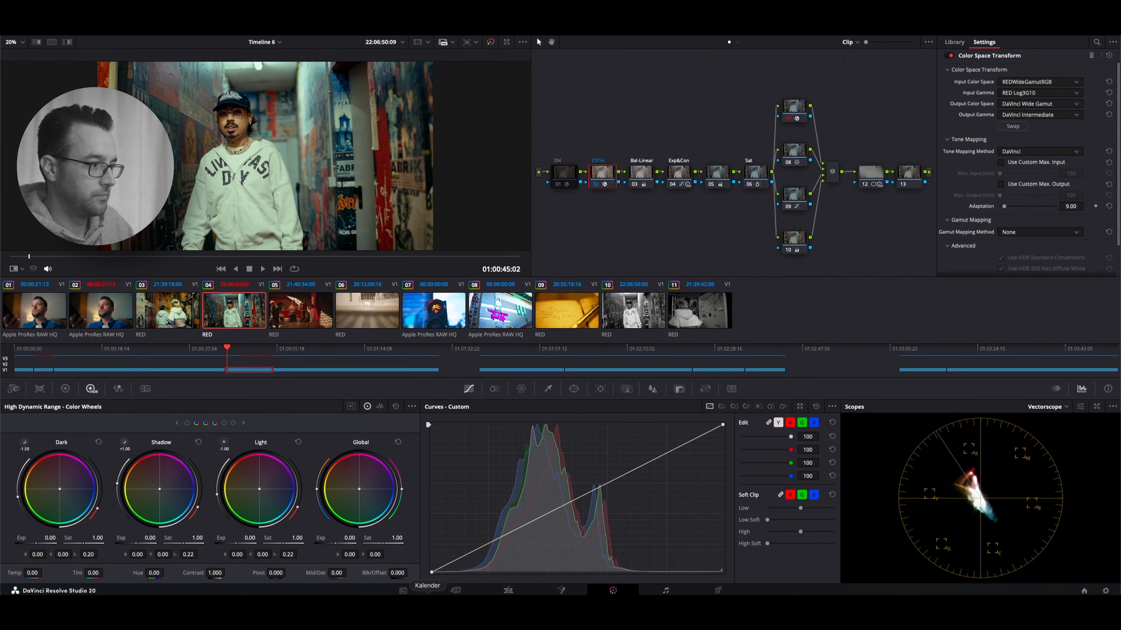
Enable all nodes on clip 05 and check the graded frame in full screen and at timeline node level
left_click(300, 311)
left_click_drag(587, 91, 915, 256)
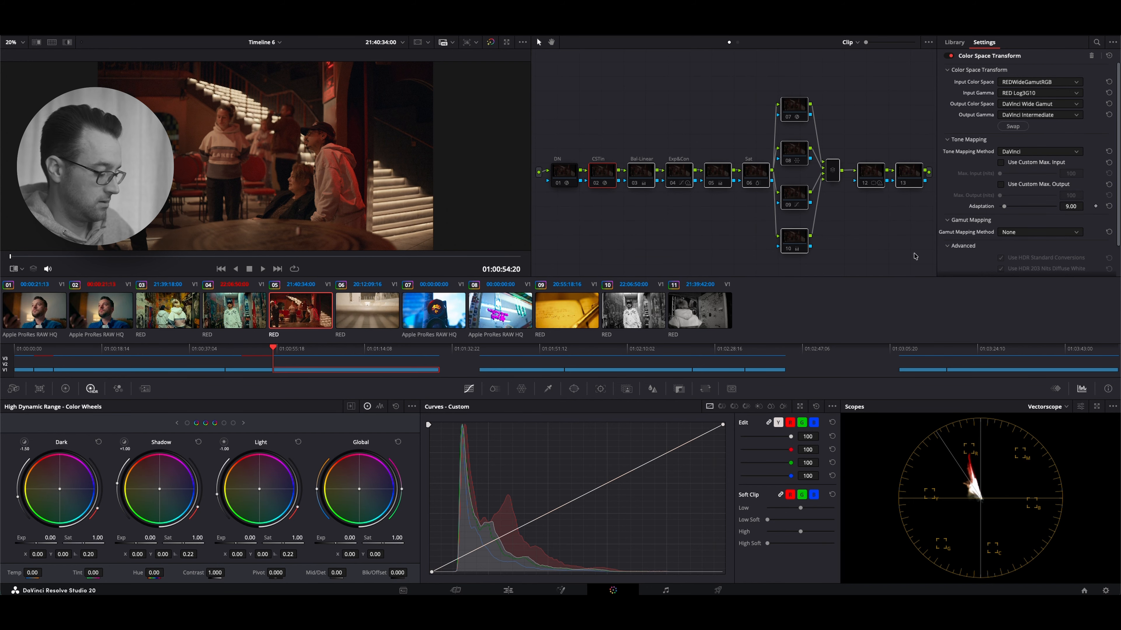
key("ctrl+f")
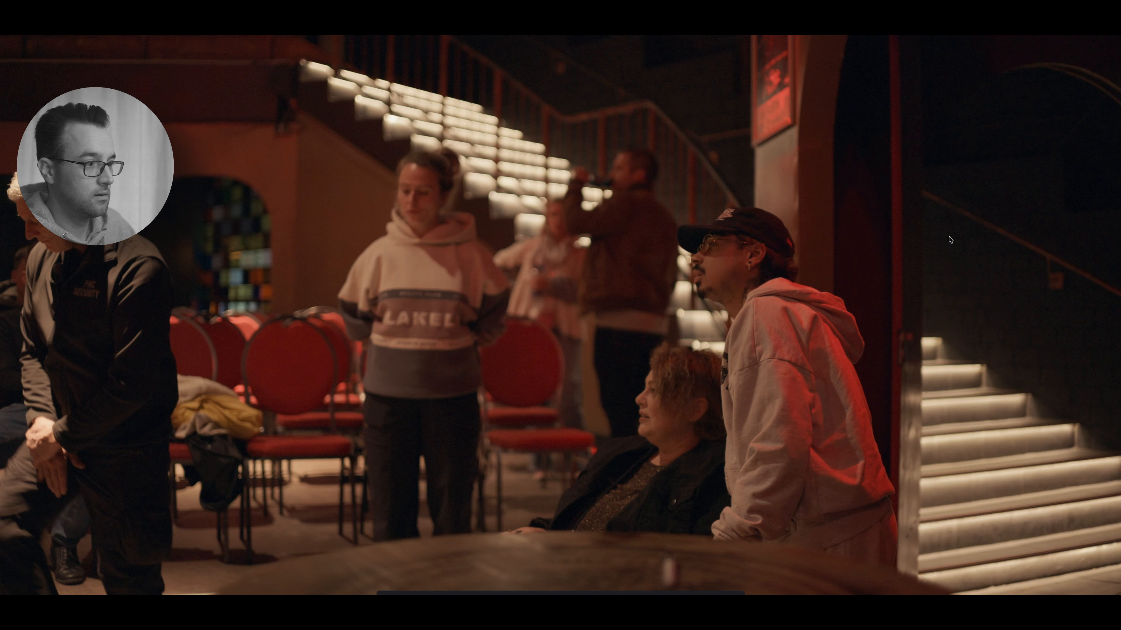
key("ctrl+d")
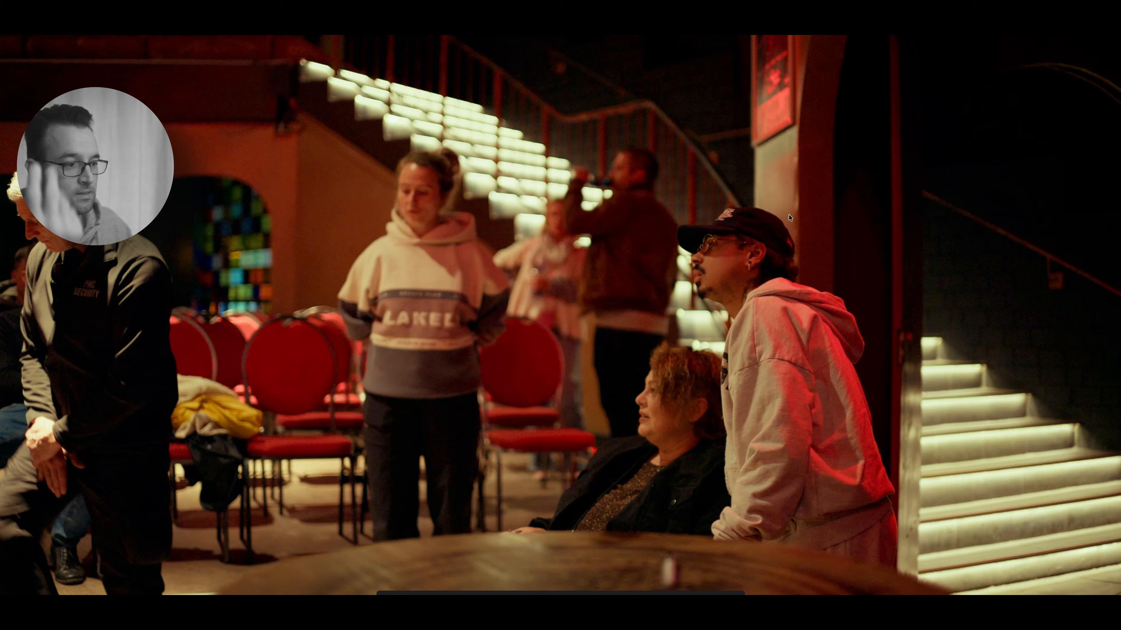
key("ctrl+f")
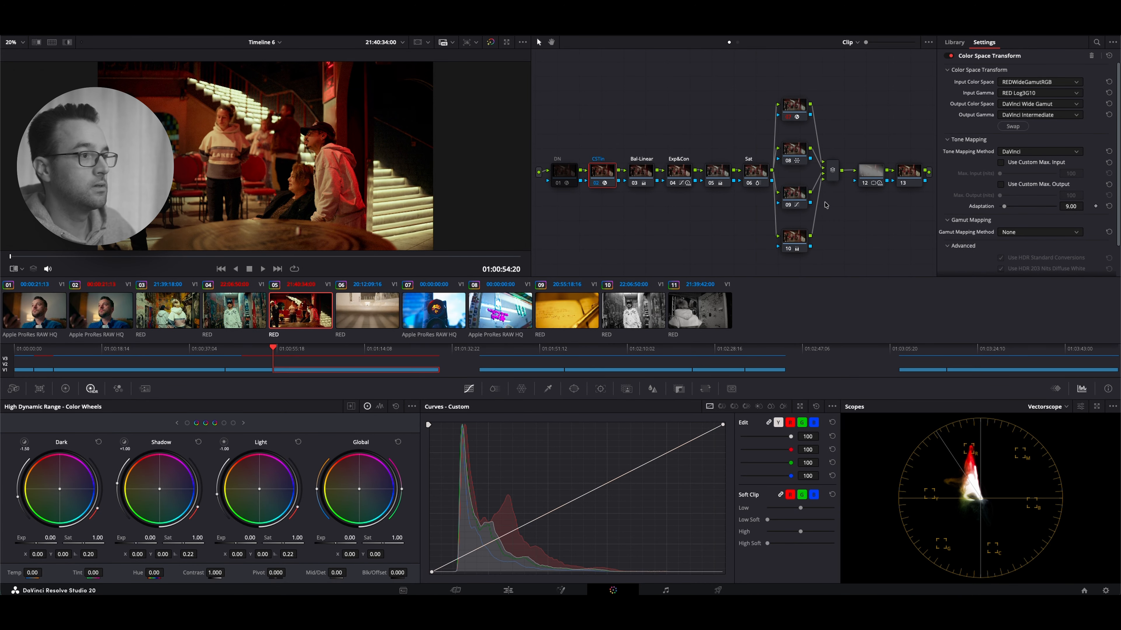
left_click(736, 42)
left_click(728, 43)
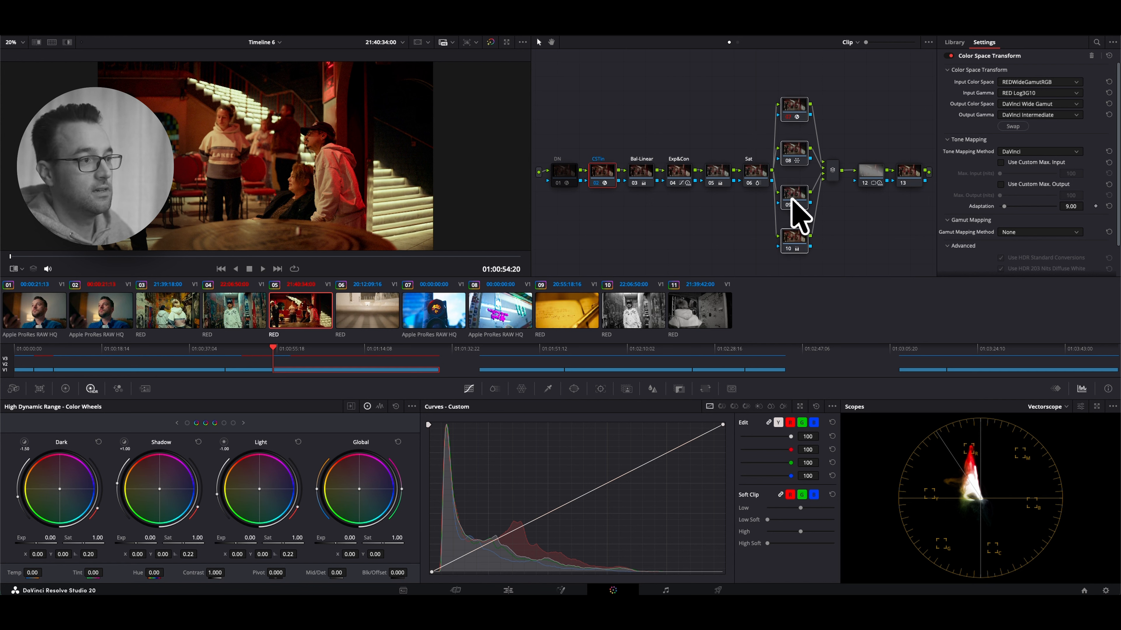
Enable all nodes on clip 06 while viewing its frame in full screen
key("Down")
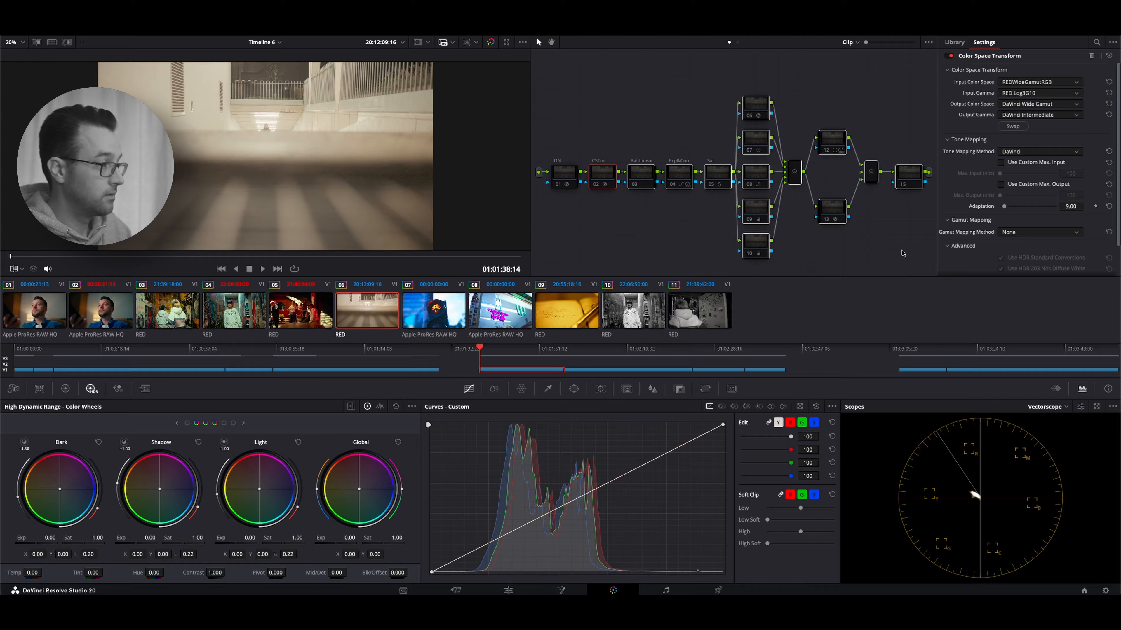
key("super+f")
key("super+d")
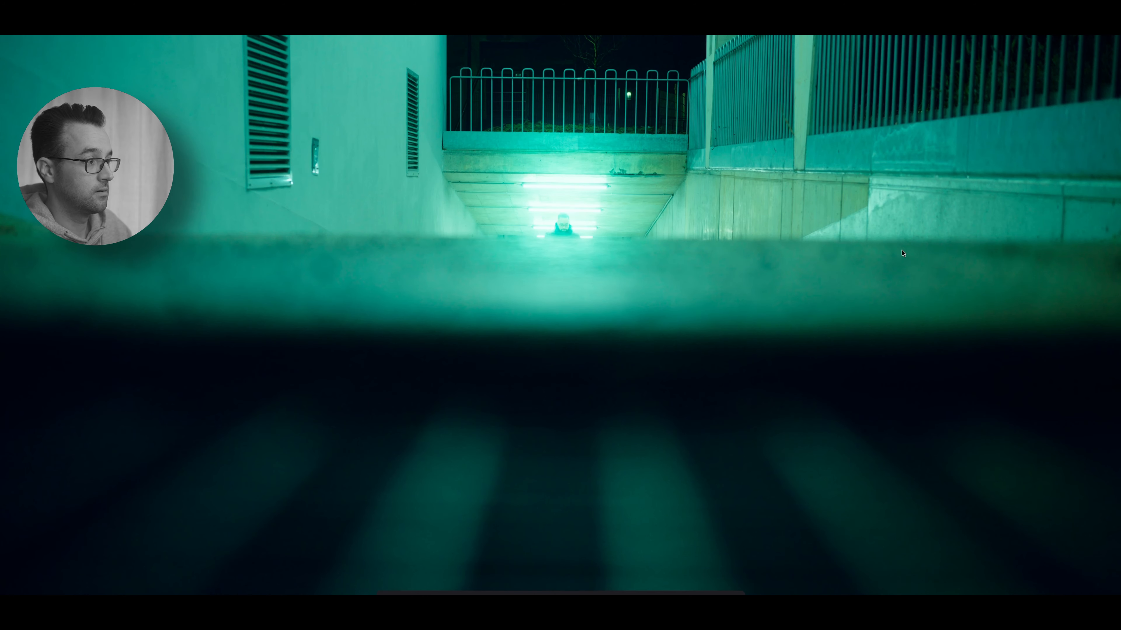
key("super+f")
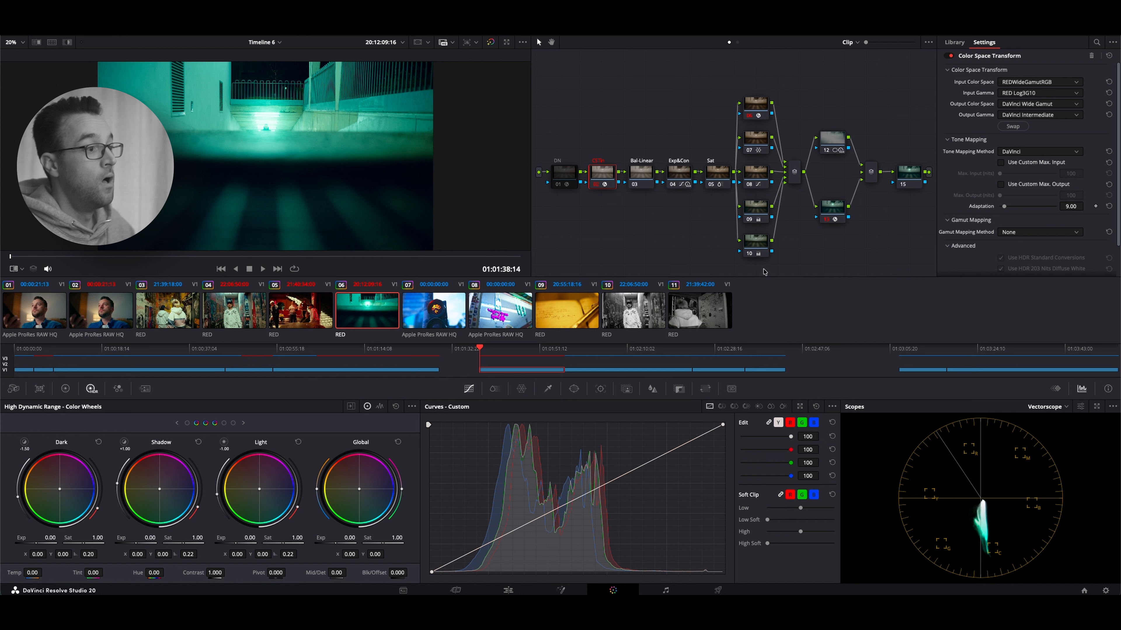
Toggle nodes 10 and 09 of clip 06 off and on to judge their effect on the colour tint
left_click(755, 242)
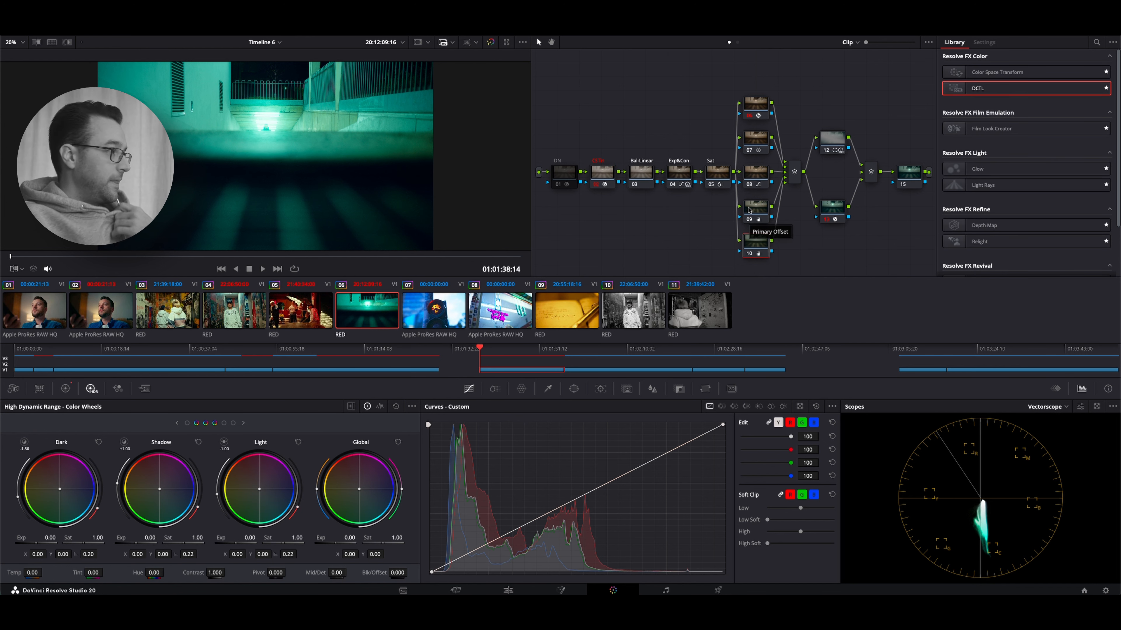
left_click(759, 210)
left_click(753, 254)
left_click(750, 254)
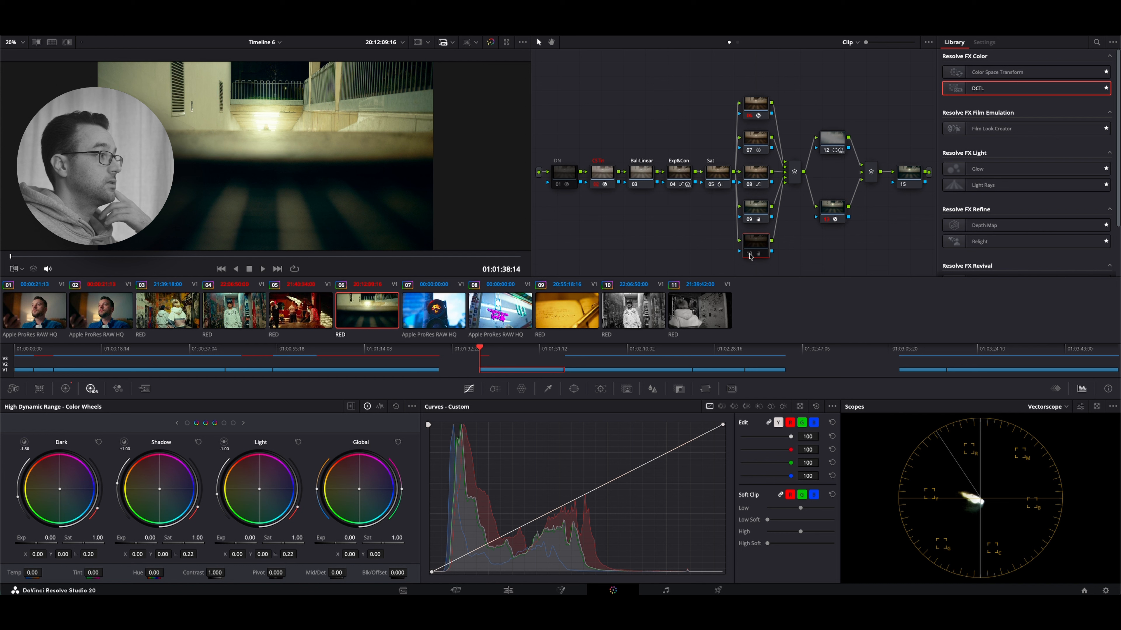
left_click(750, 253)
left_click(752, 199)
left_click(750, 219)
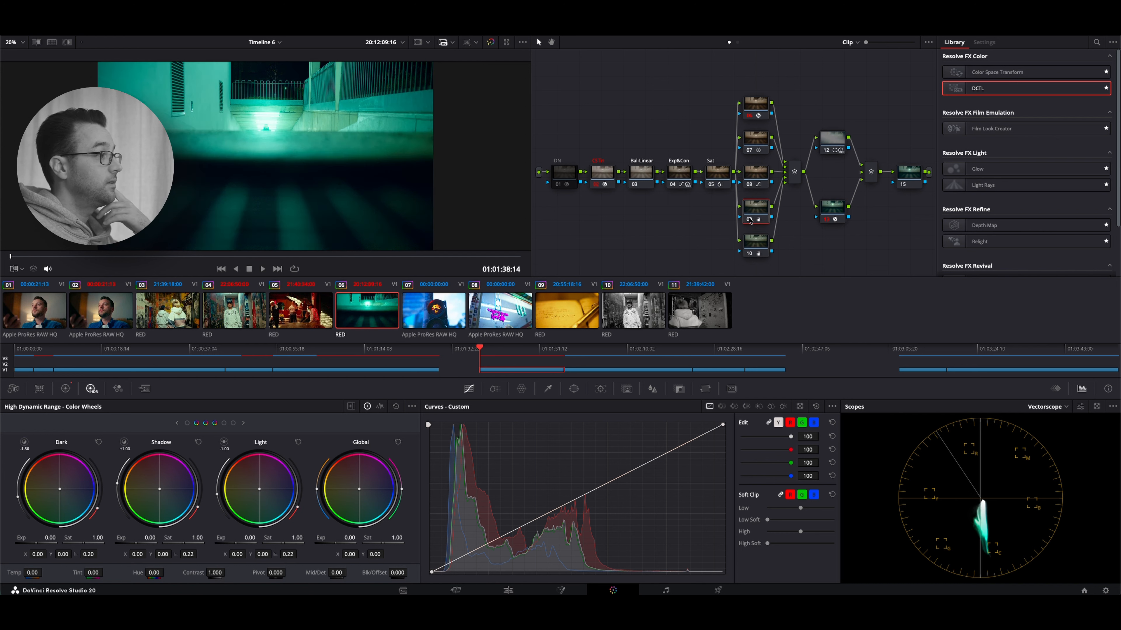
left_click(750, 219)
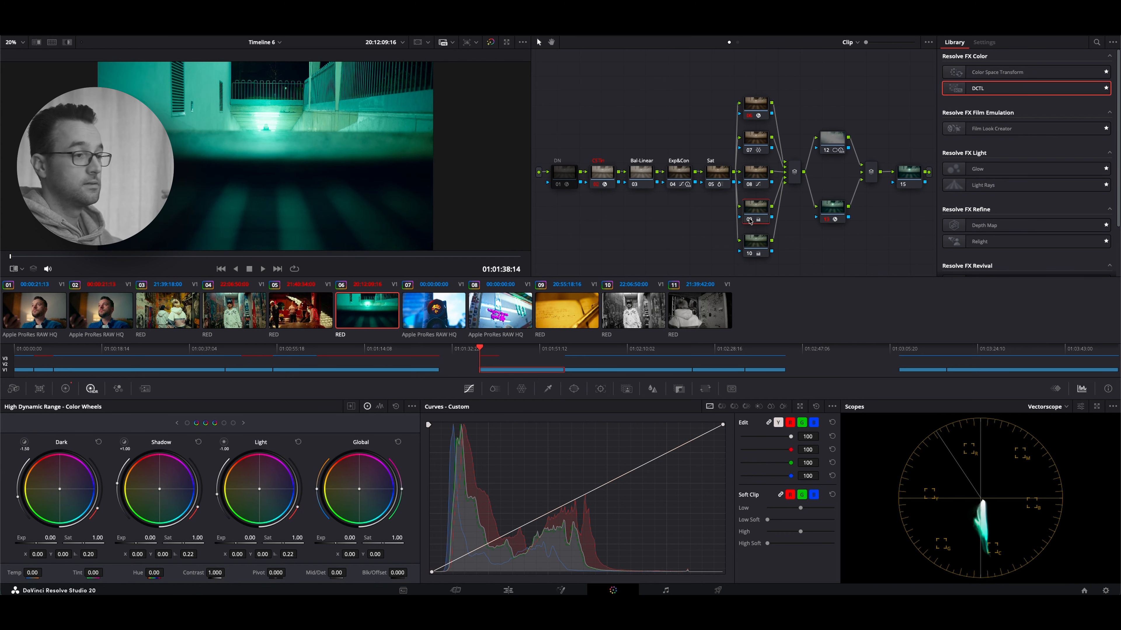
Enable all nodes on clip 07 and scrub through its footage
key("Down")
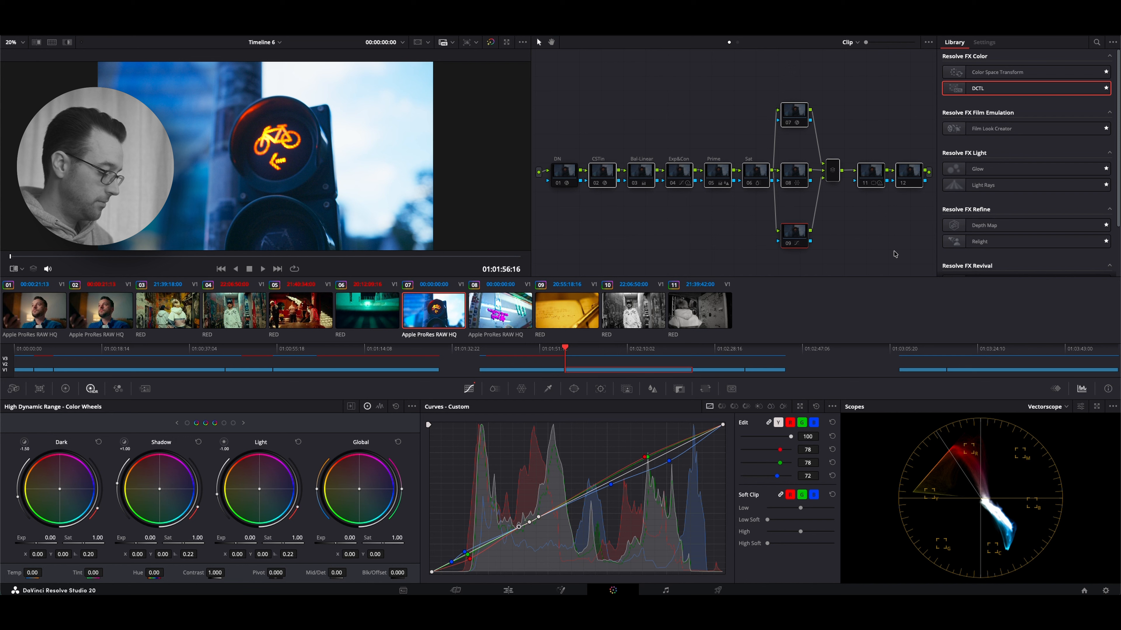
key("super+d")
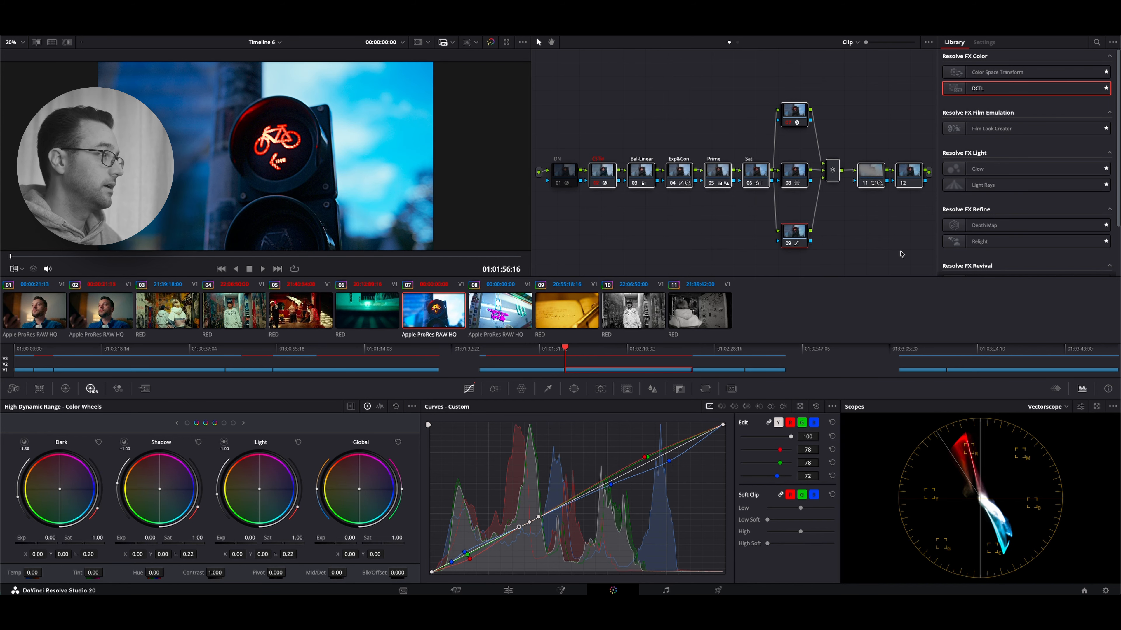
left_click_drag(56, 257, 110, 259)
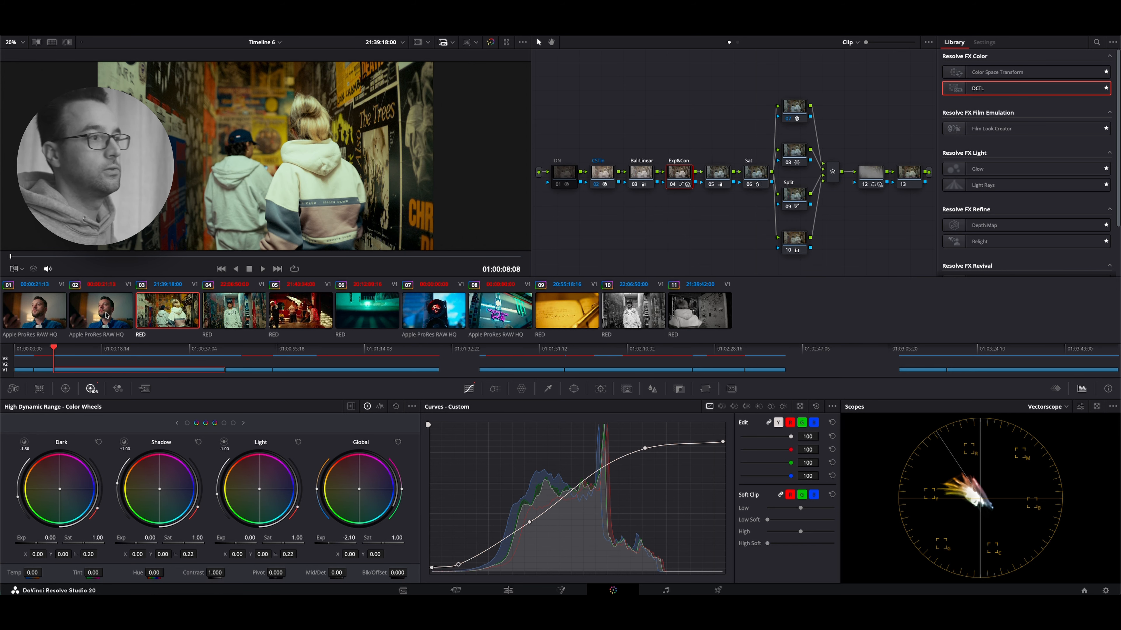
Examine the film and print profile settings of the timeline-level 2383 500T Dehancer node
left_click(737, 42)
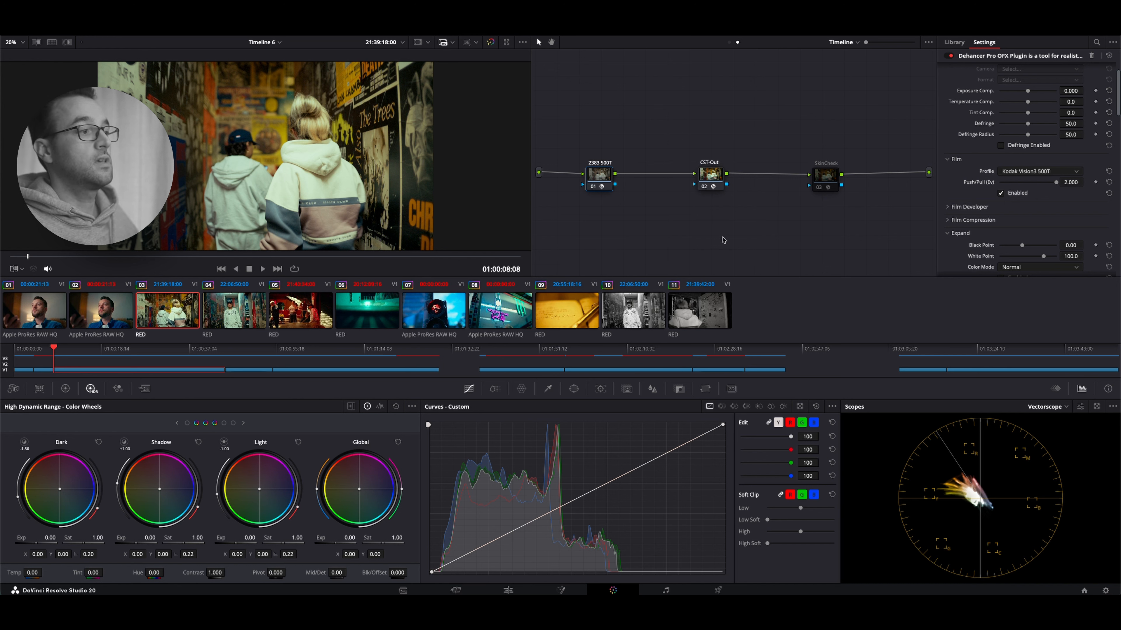
scroll(1015, 185, "down", 3)
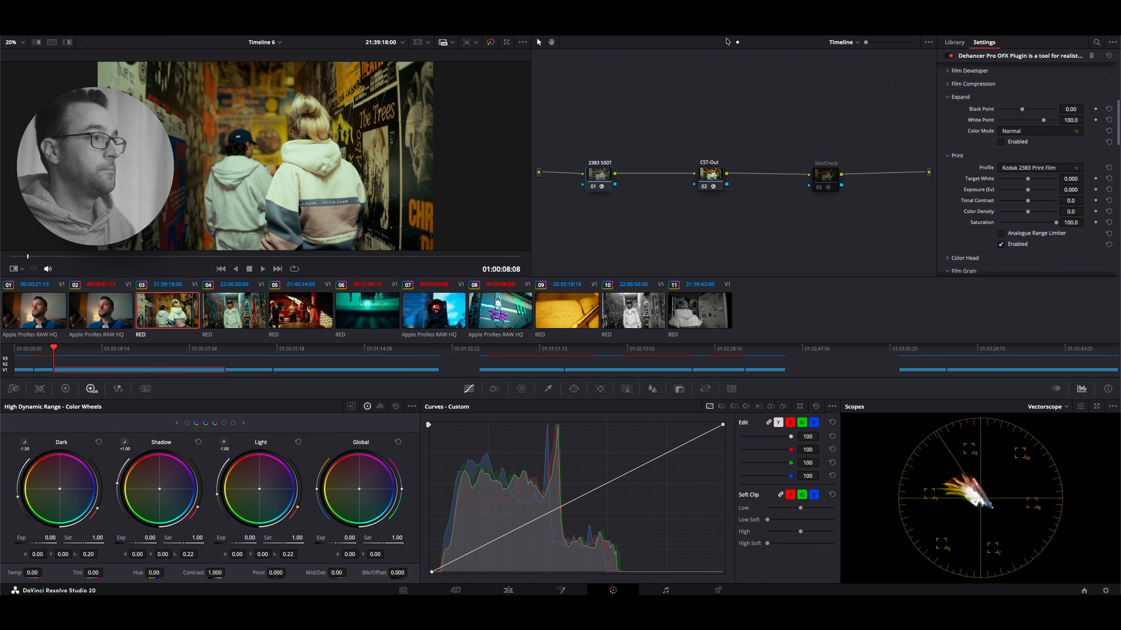
left_click(728, 42)
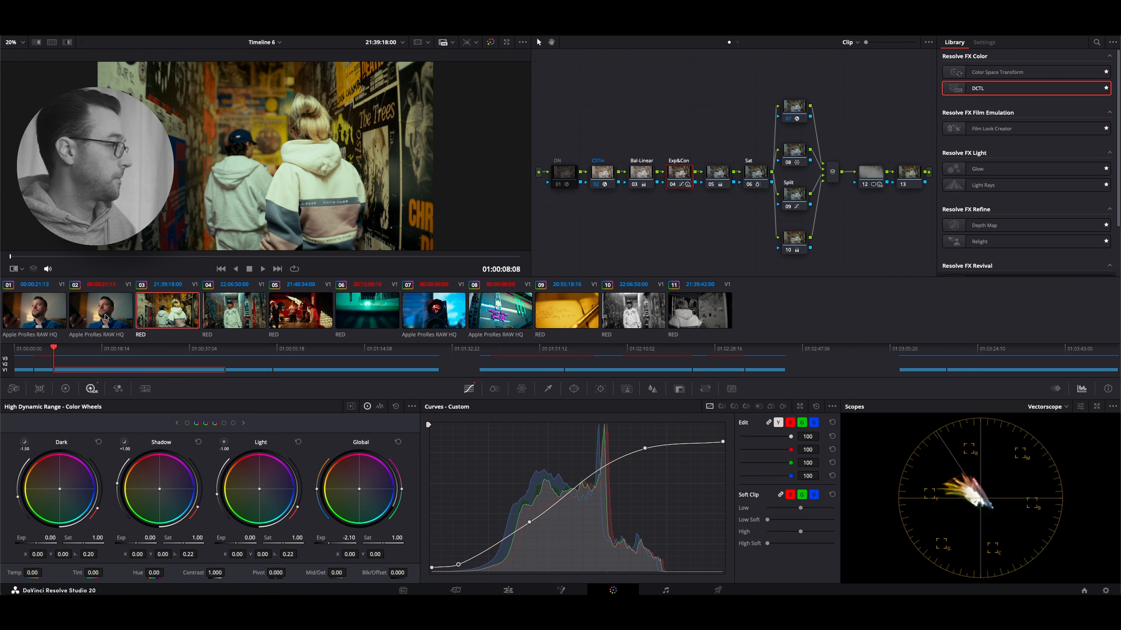
Examine the Prime node's lift, gamma and gain values in the primary color wheels on clip 02
left_click(109, 322)
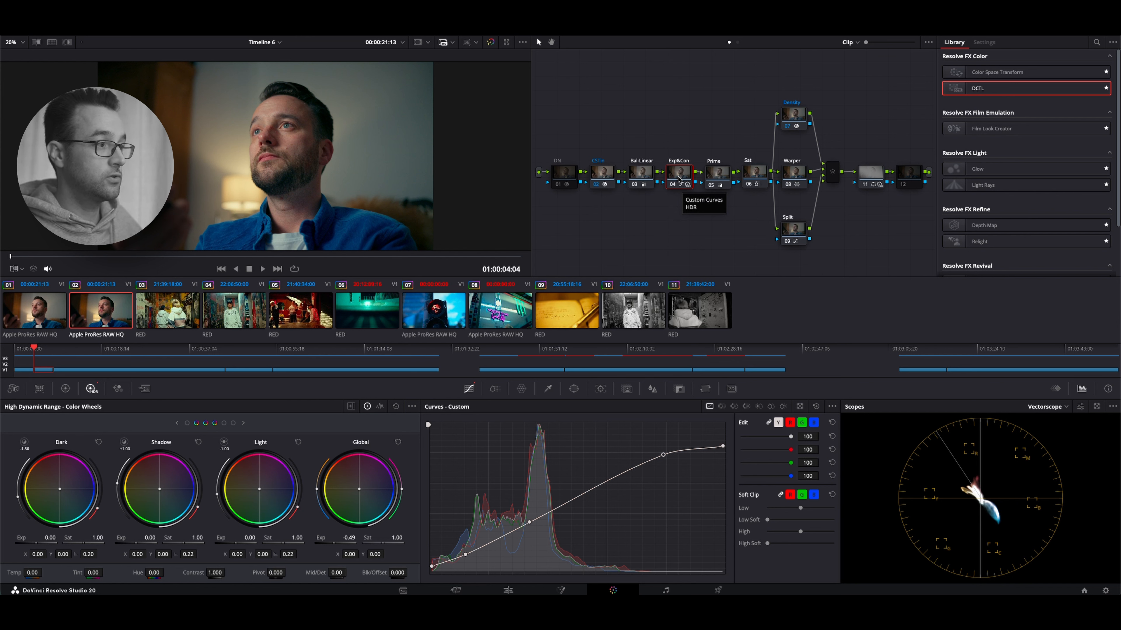
left_click(723, 177)
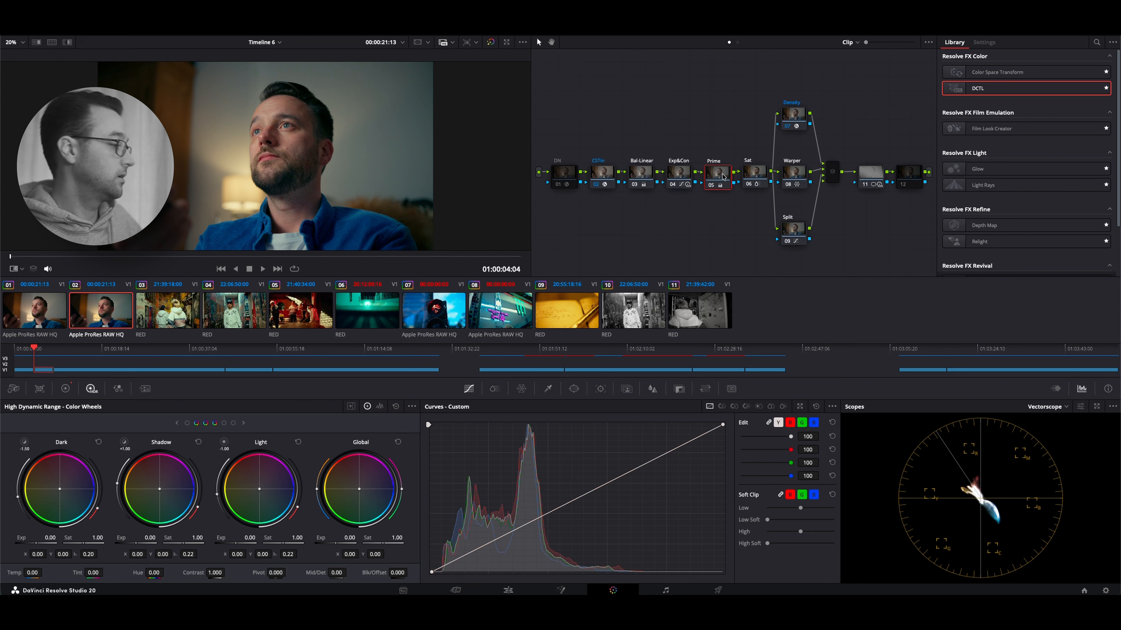
left_click(757, 176)
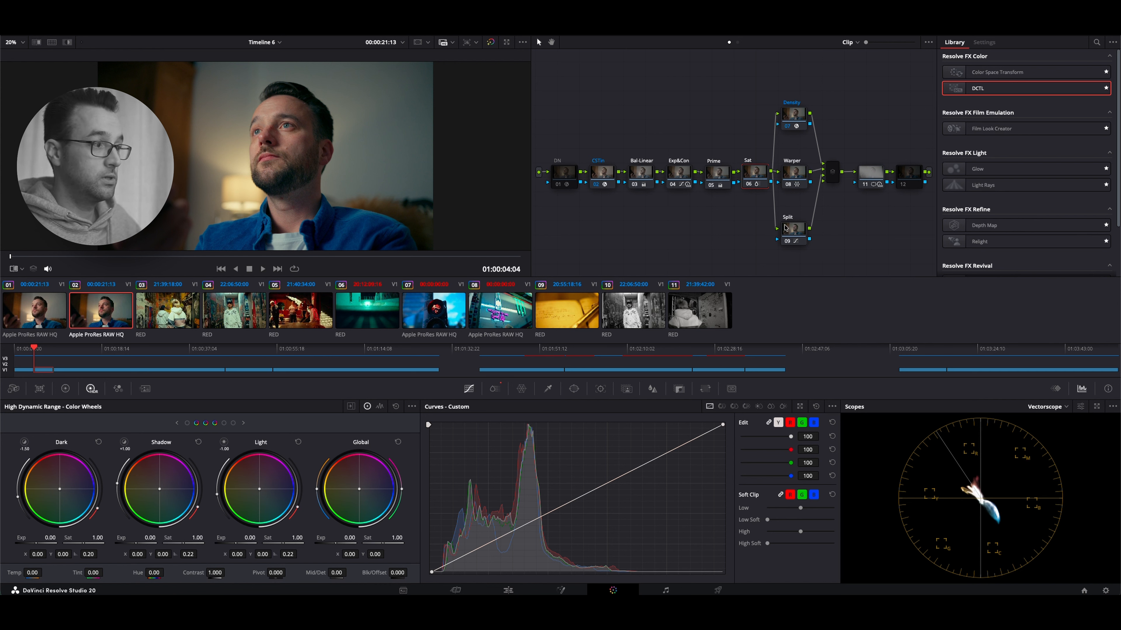
left_click(709, 174)
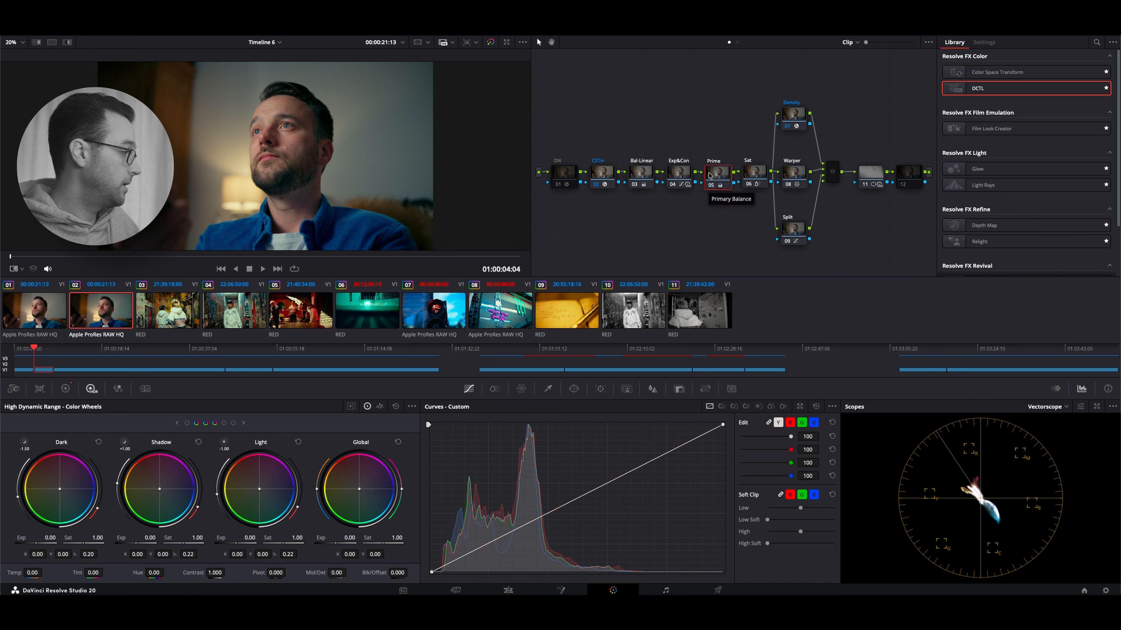
left_click(65, 389)
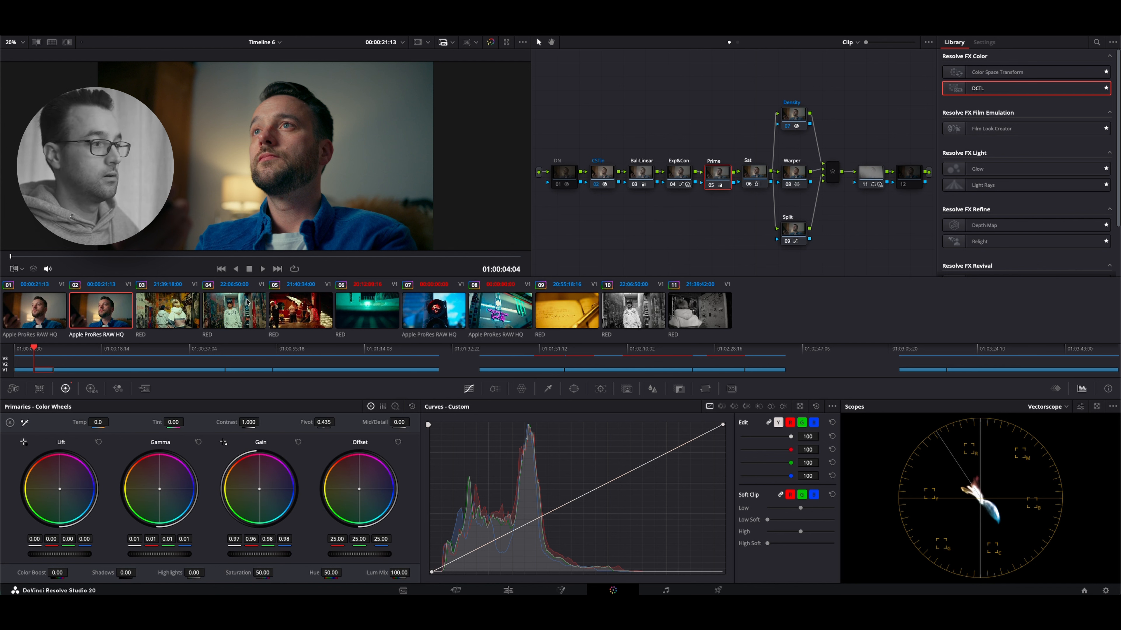
Review the Sat, Warper and Split nodes of clip 02 one after the other
left_click(755, 176)
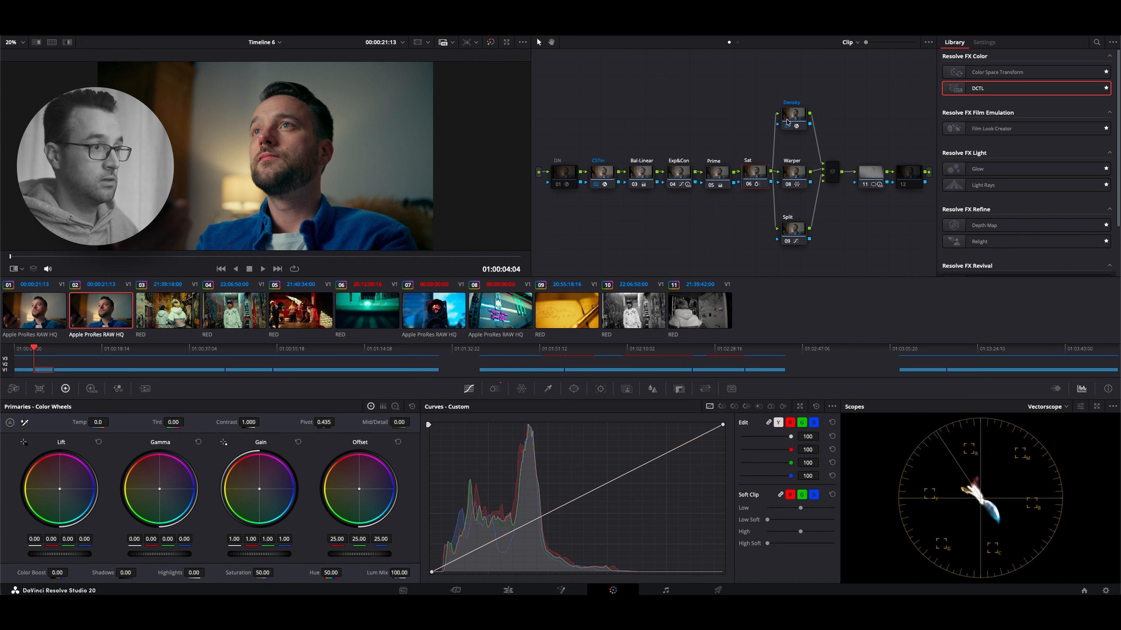
left_click(790, 175)
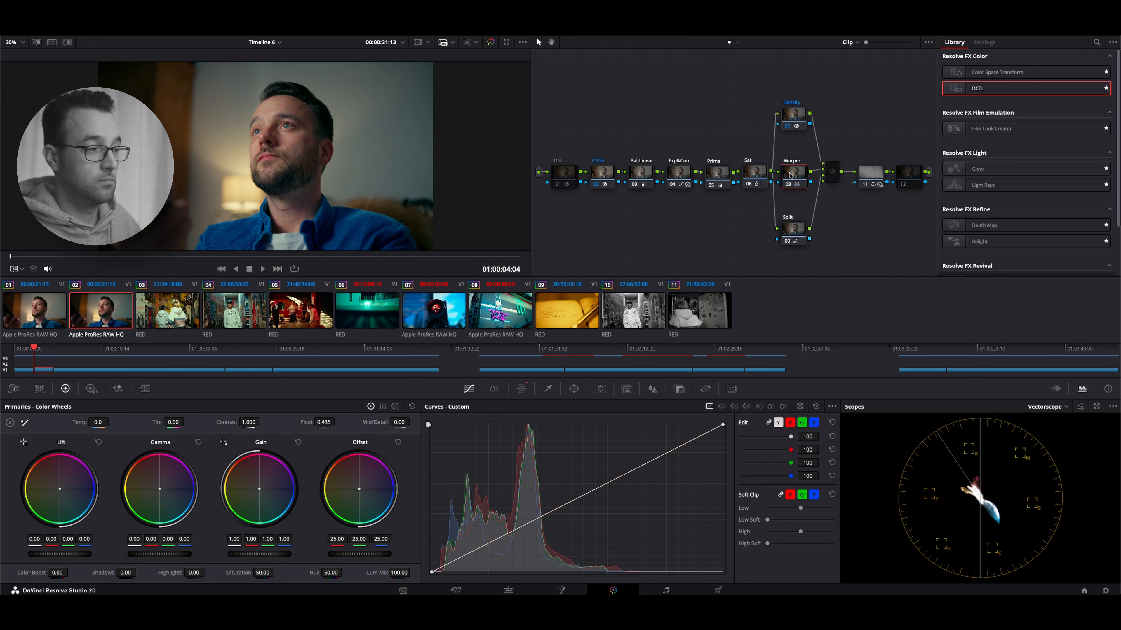
left_click(791, 228)
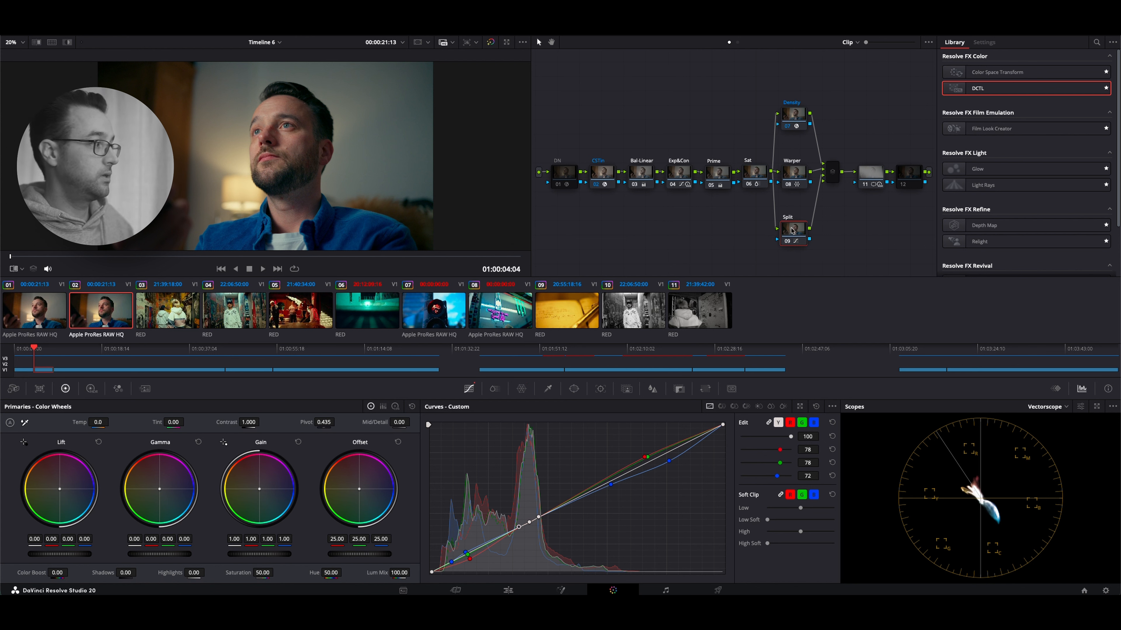
Inspect clip 02's vectorscope in an enlarged window with the Prime node selected and the viewer in qualifier mode
left_click(718, 172)
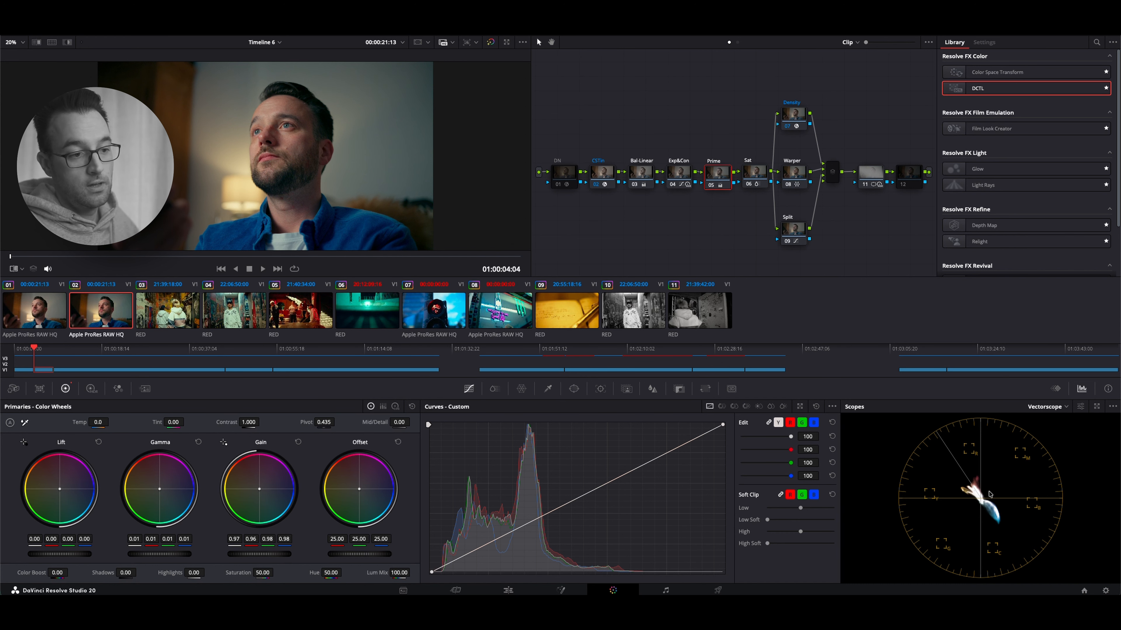
left_click(1097, 407)
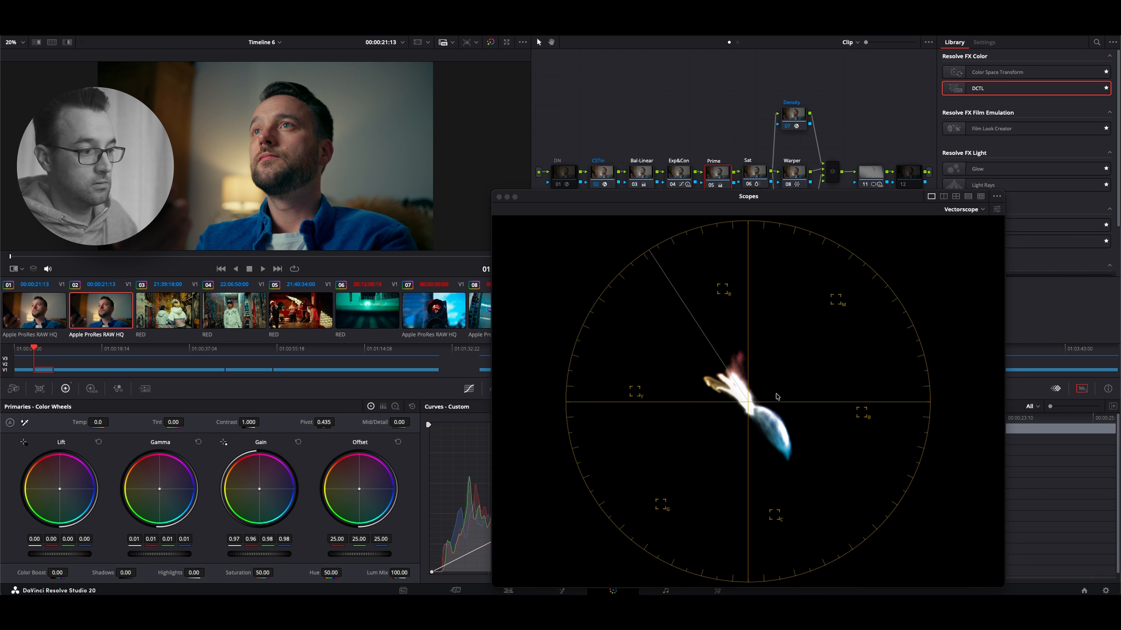
left_click(20, 268)
left_click(35, 294)
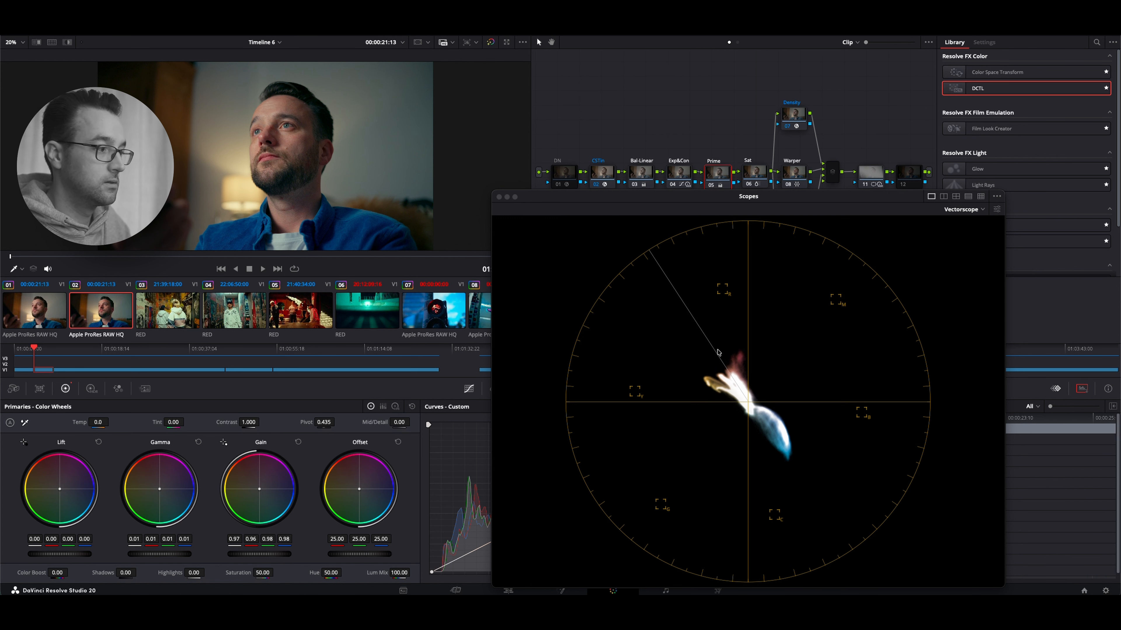
left_click(499, 197)
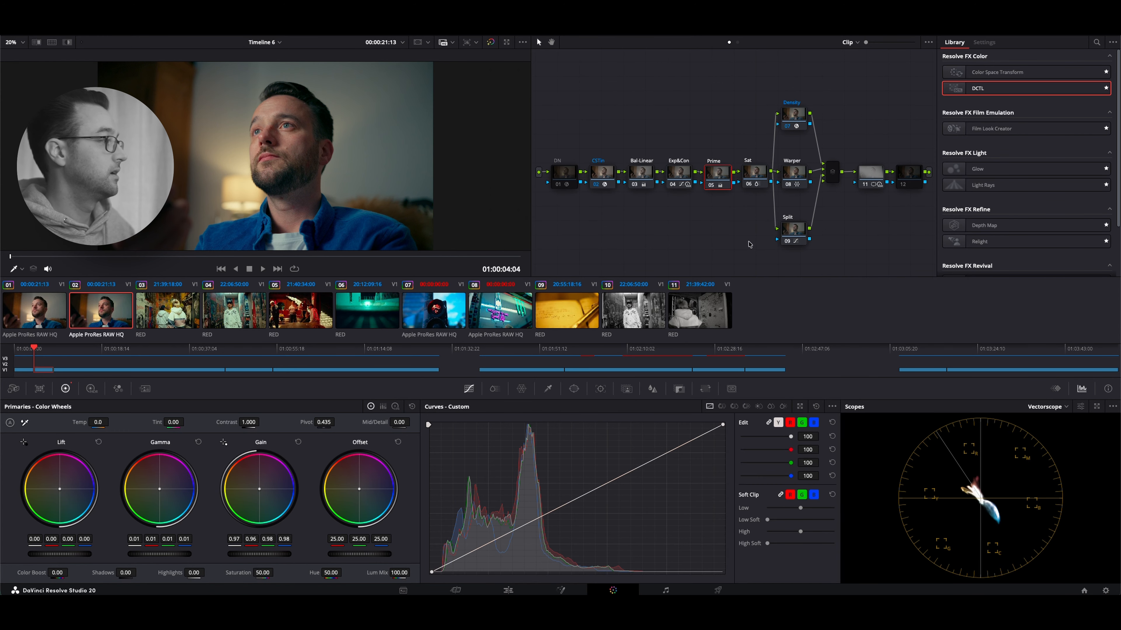
Switch back and forth between clips 03 and 04 to compare their graded frames
left_click(166, 323)
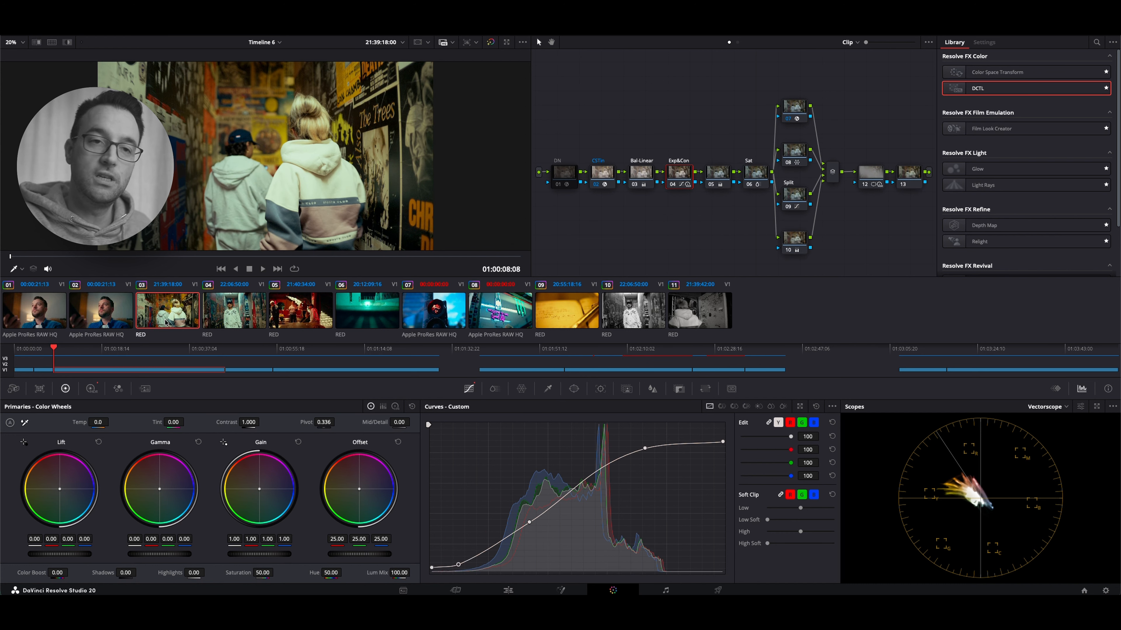
left_click(234, 311)
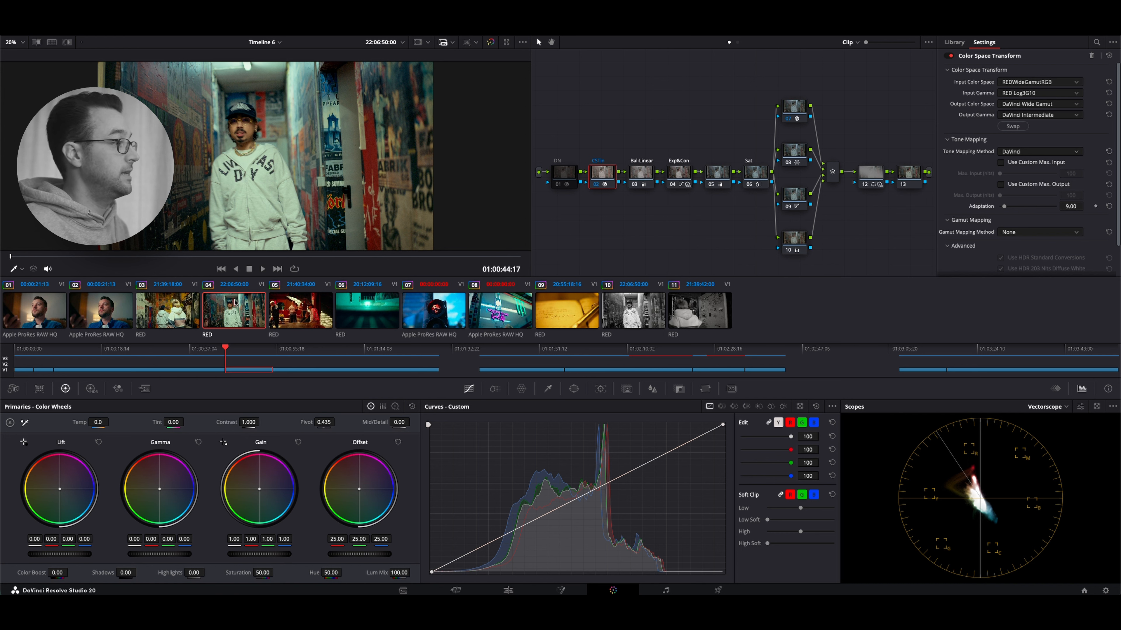
left_click(171, 299)
key("Down")
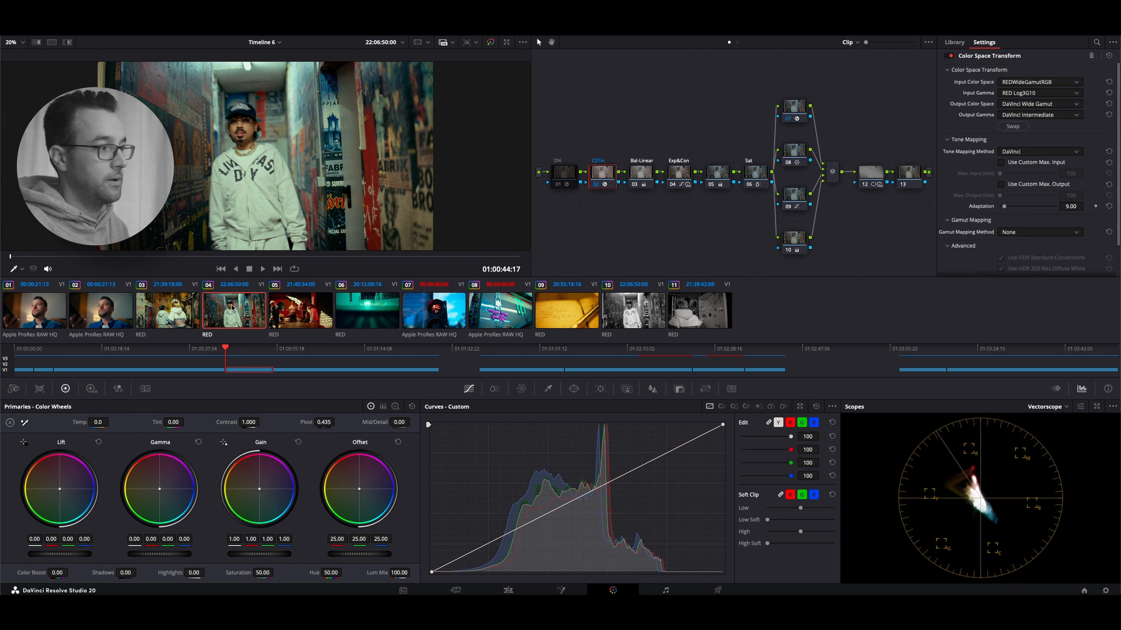
left_click(177, 320)
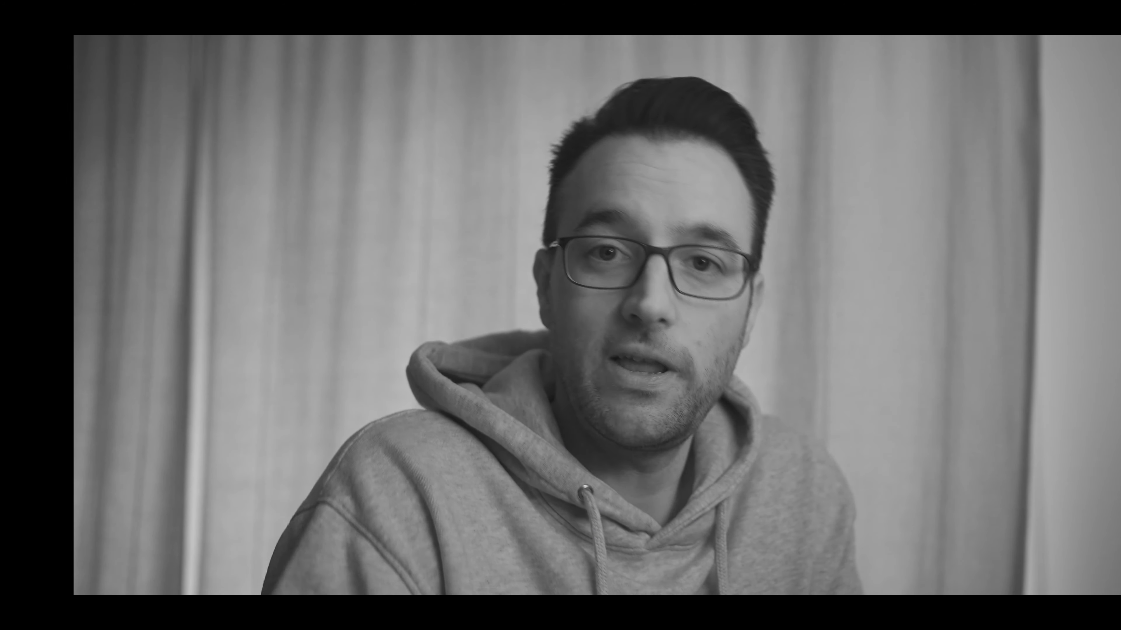